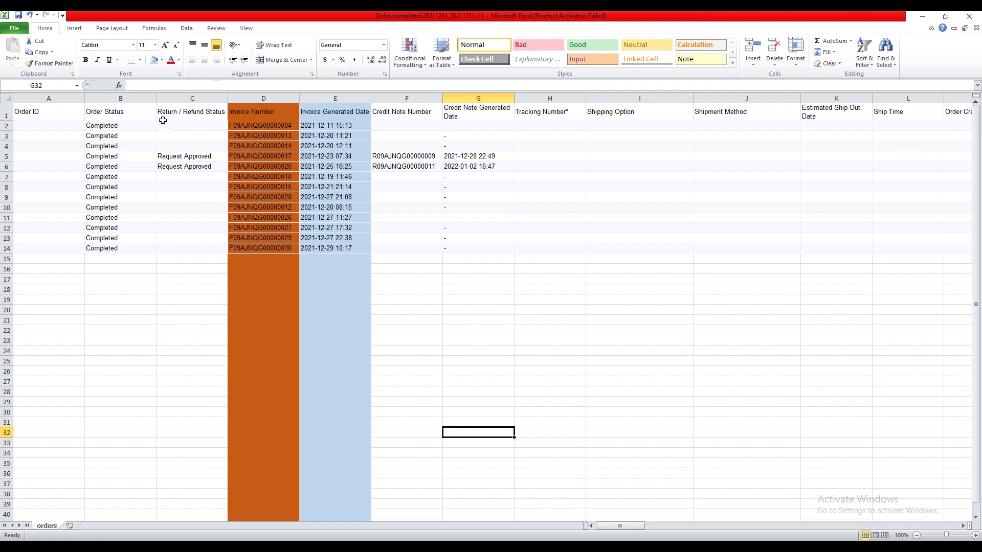
Step: Examine the Return / Refund Status column for orders with an approved return request
click(183, 159)
click(183, 167)
click(185, 157)
click(188, 166)
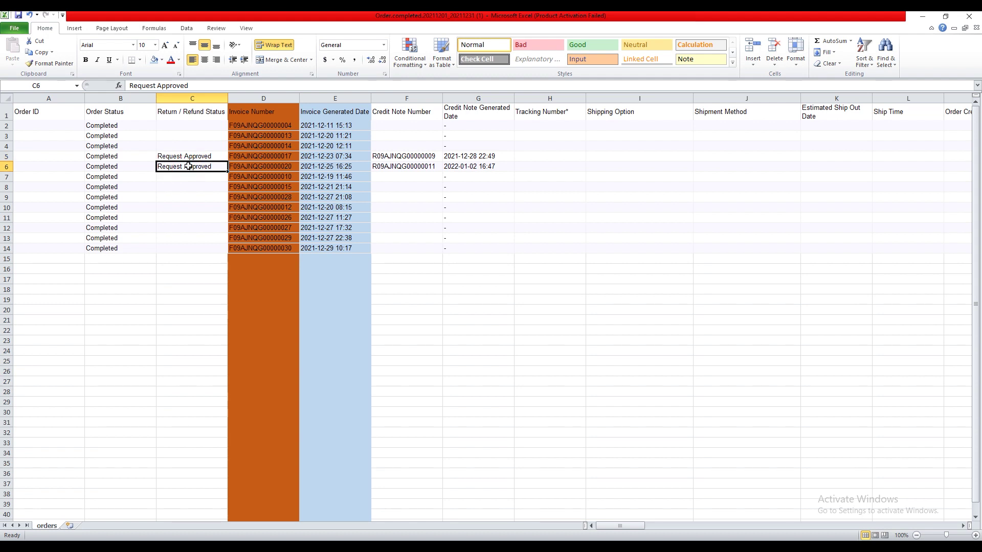
click(186, 179)
click(187, 146)
click(188, 156)
click(186, 167)
click(177, 184)
click(180, 157)
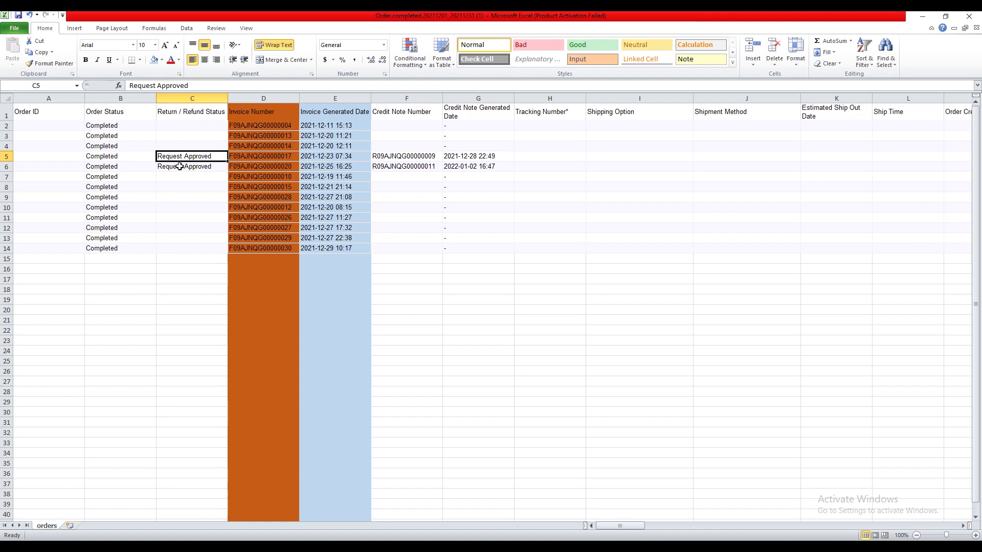
click(189, 207)
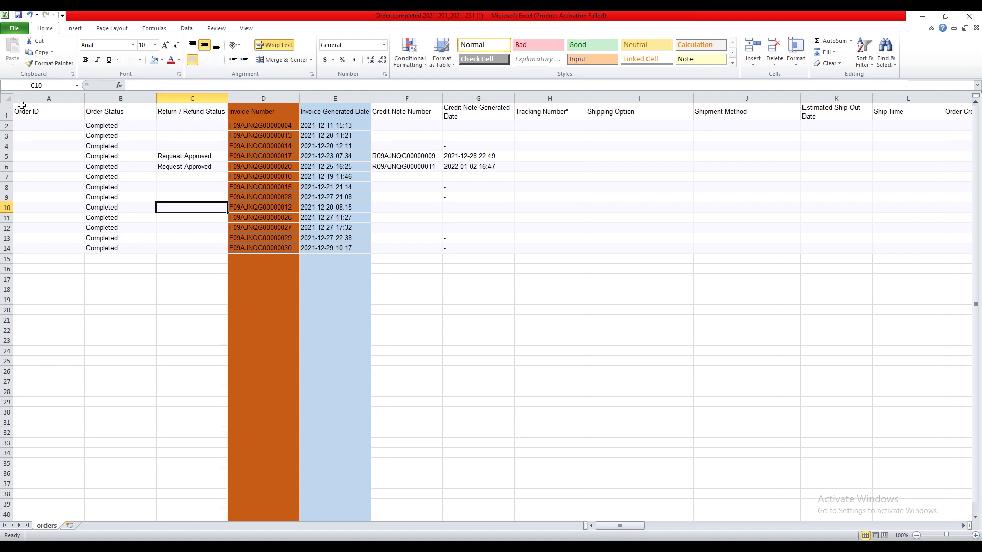
Step: Add filters to the header row of the orders sheet
click(6, 98)
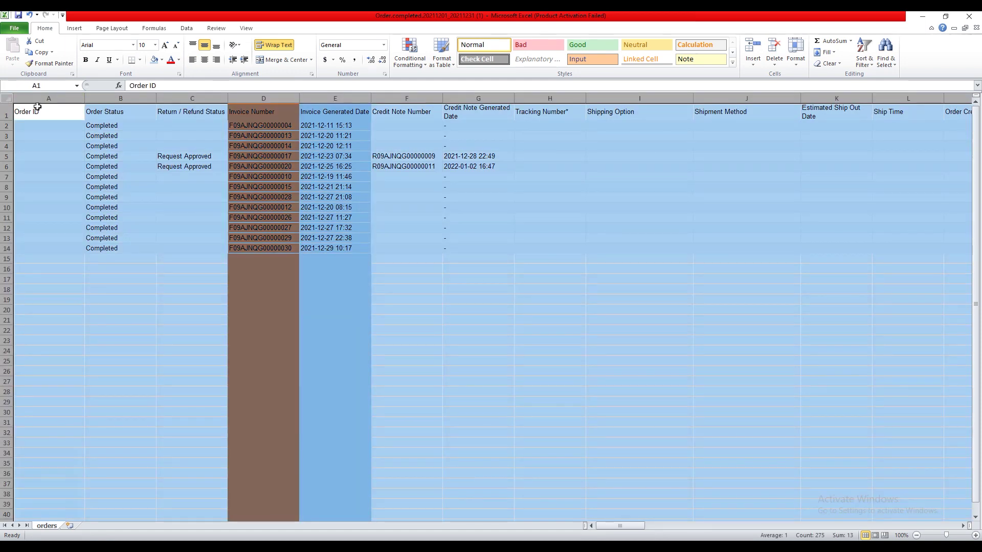
click(295, 231)
click(7, 113)
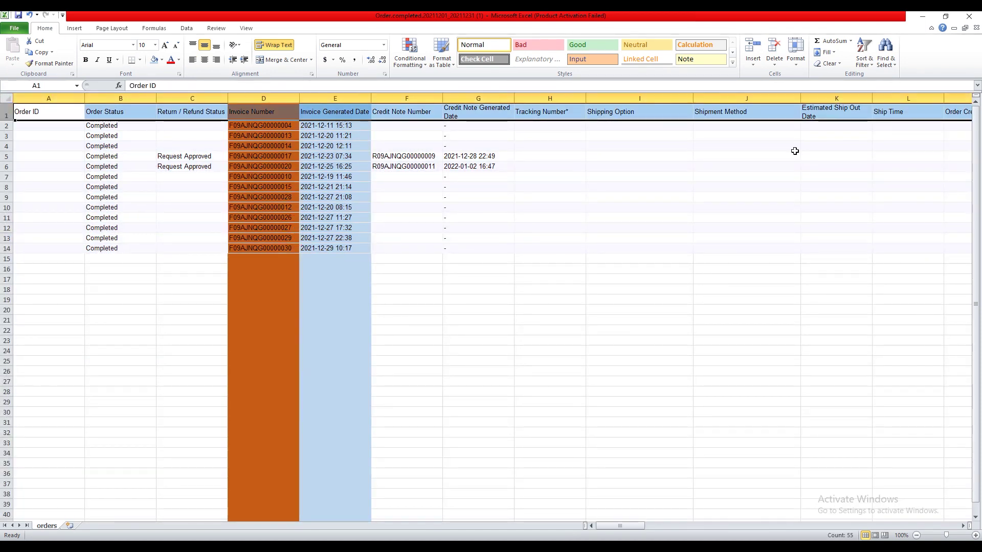
click(864, 51)
click(880, 111)
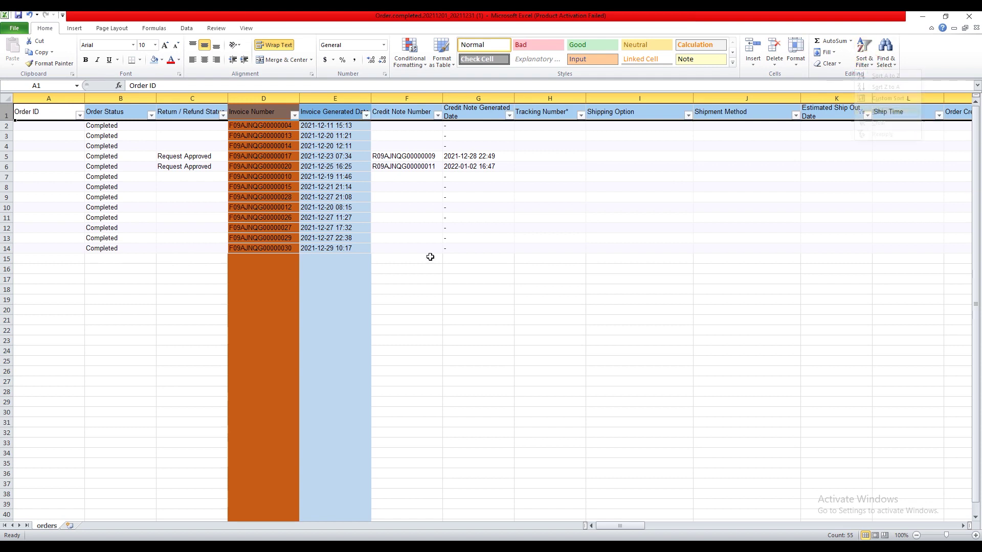
Step: Filter the Return / Refund Status column to exclude blanks and keep only Request Approved orders
click(171, 218)
click(223, 115)
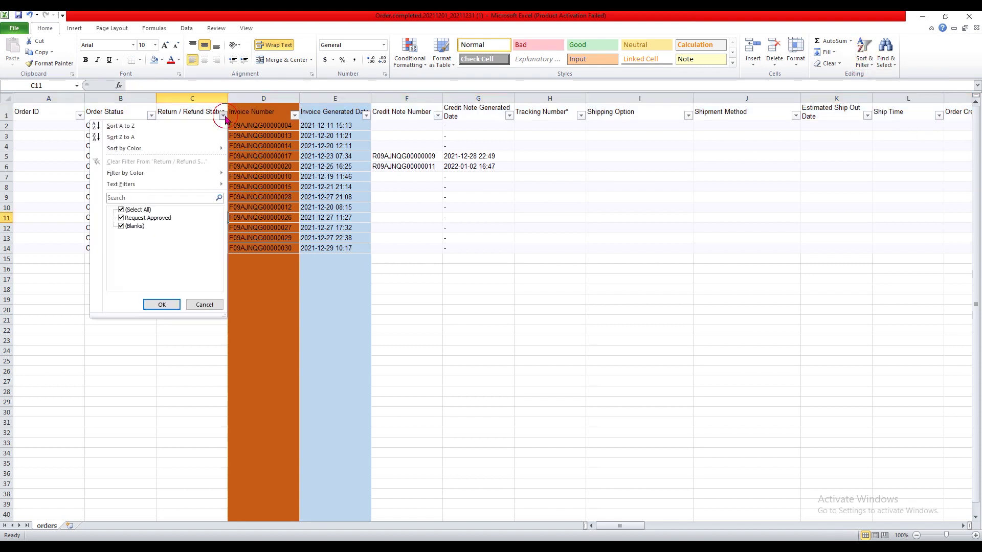
click(125, 227)
click(162, 304)
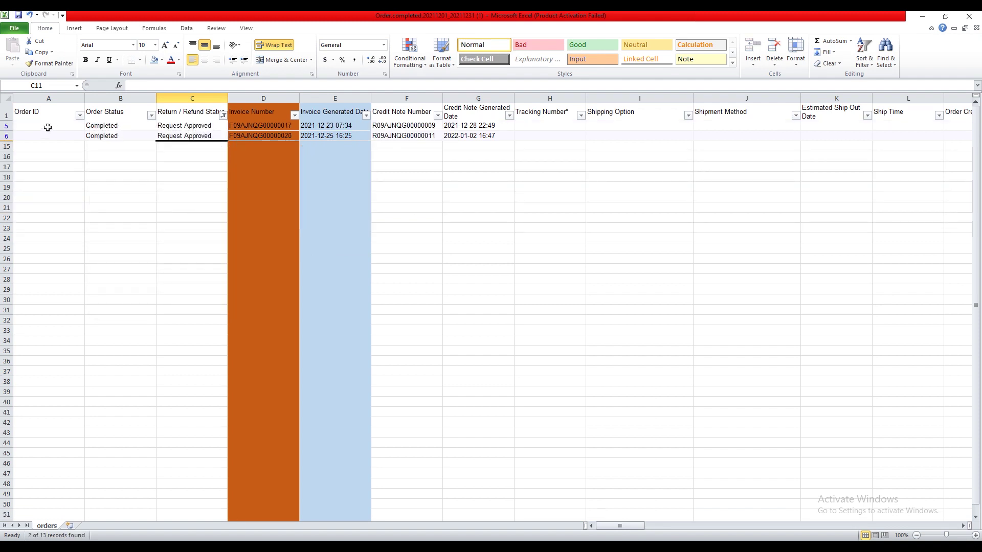
Step: Fill the two filtered Request Approved rows, 5 and 6, with standard red
drag(14, 127, 11, 136)
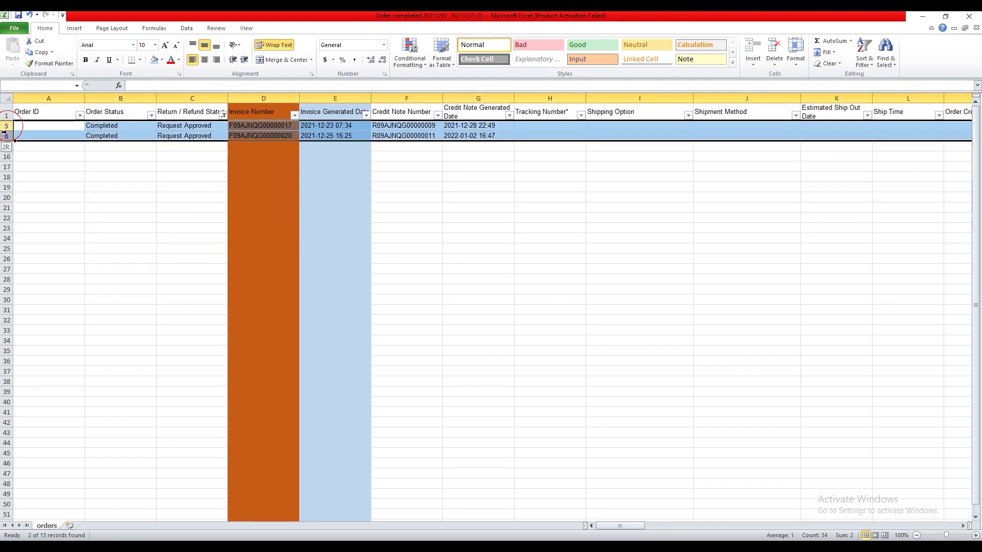
click(162, 59)
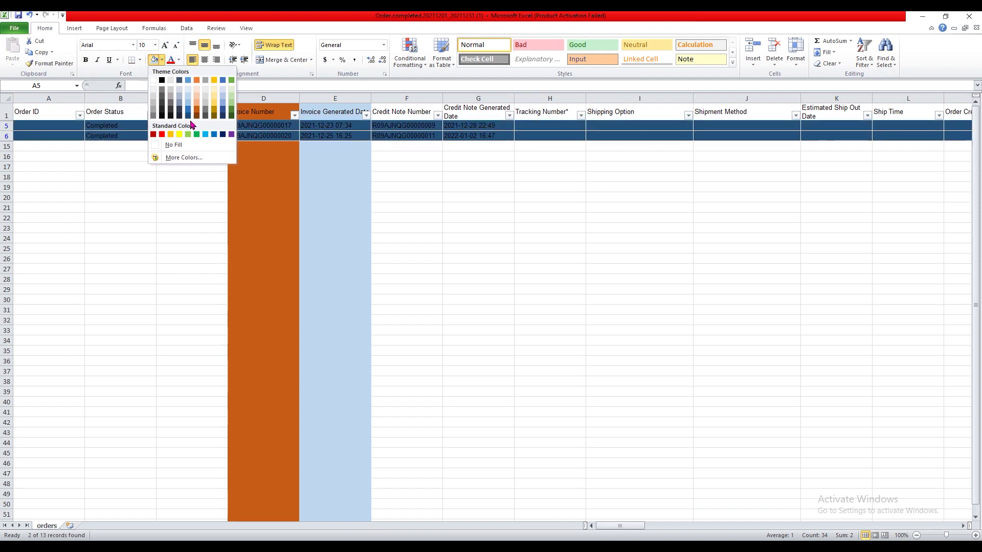
click(162, 135)
click(162, 167)
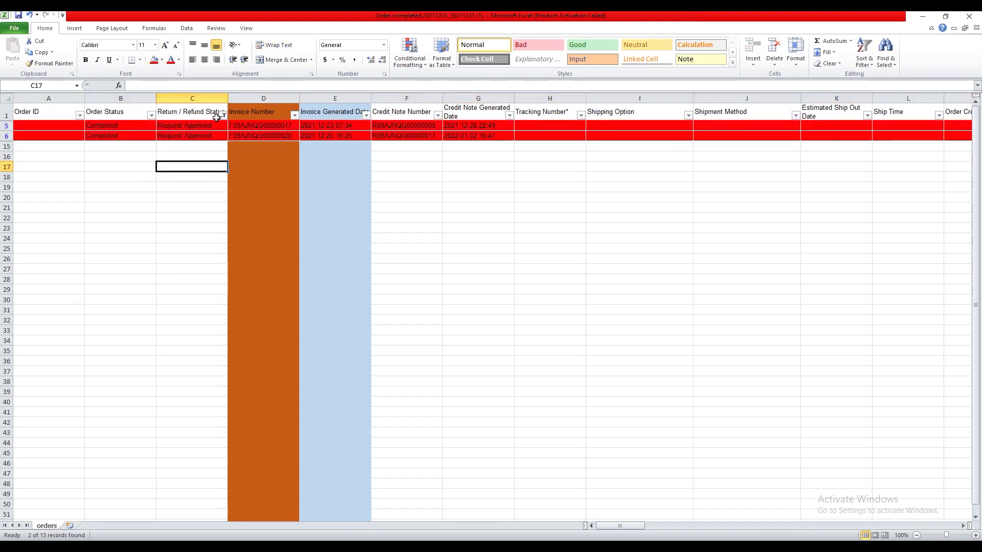
Step: Select all values in the Return / Refund Status filter to show every order again
click(223, 115)
click(121, 209)
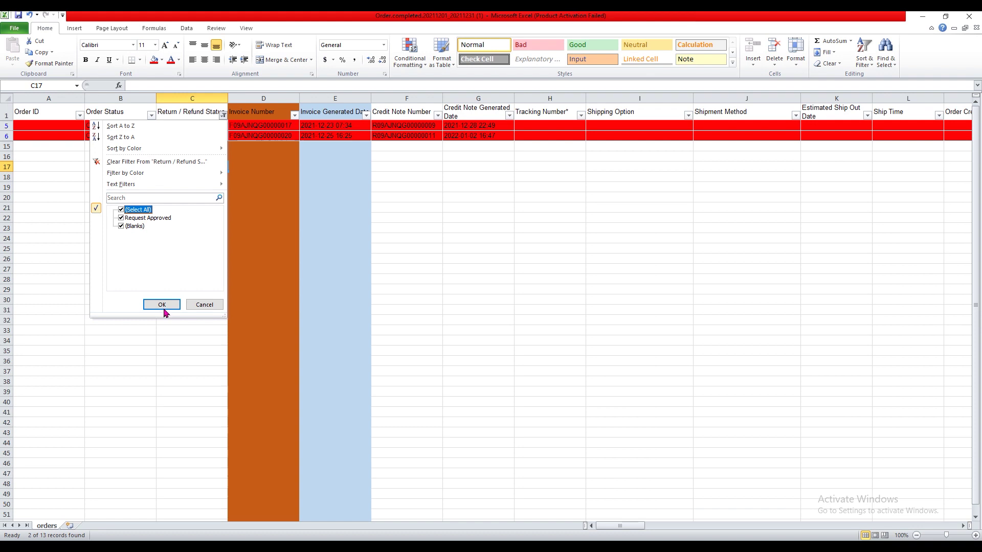
click(163, 305)
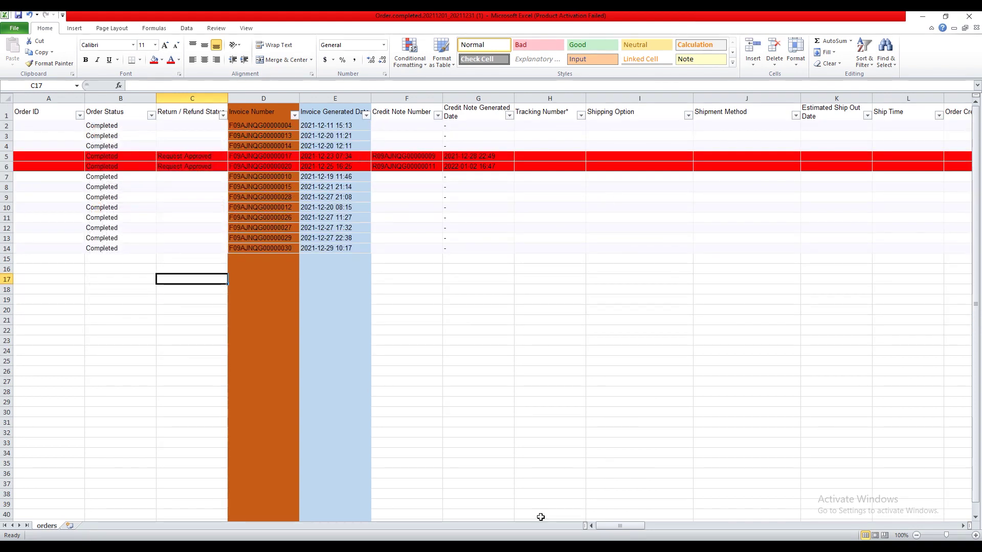
Step: Review the highlighted Quantity, Item net Amount, Item Tax Amount and Province columns across the orders sheet
drag(619, 526, 563, 524)
click(143, 322)
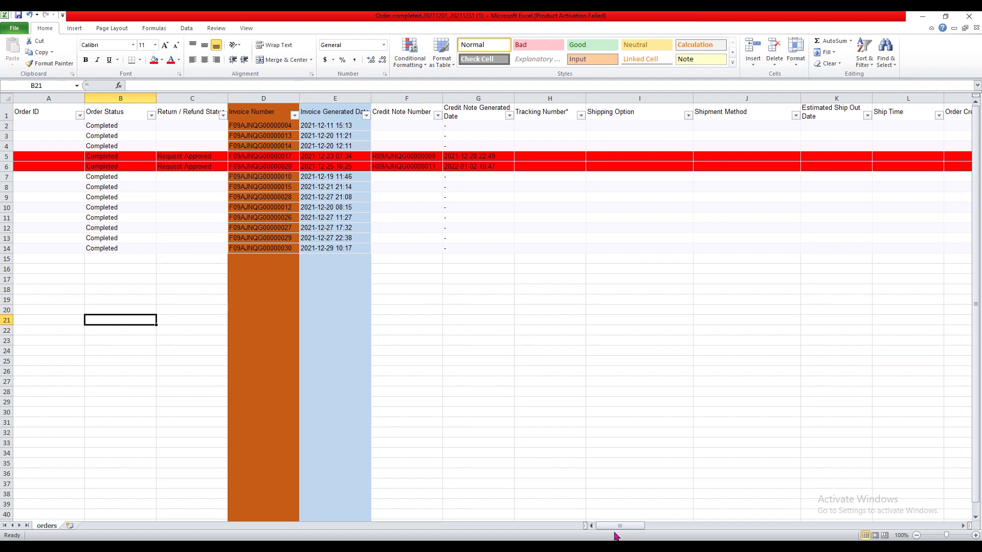
drag(633, 525, 719, 515)
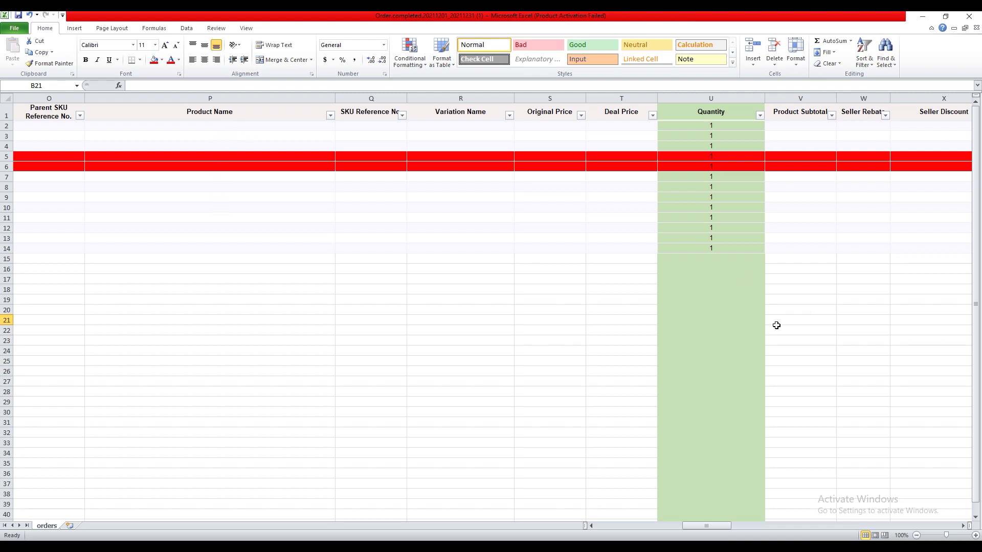
drag(706, 527, 732, 531)
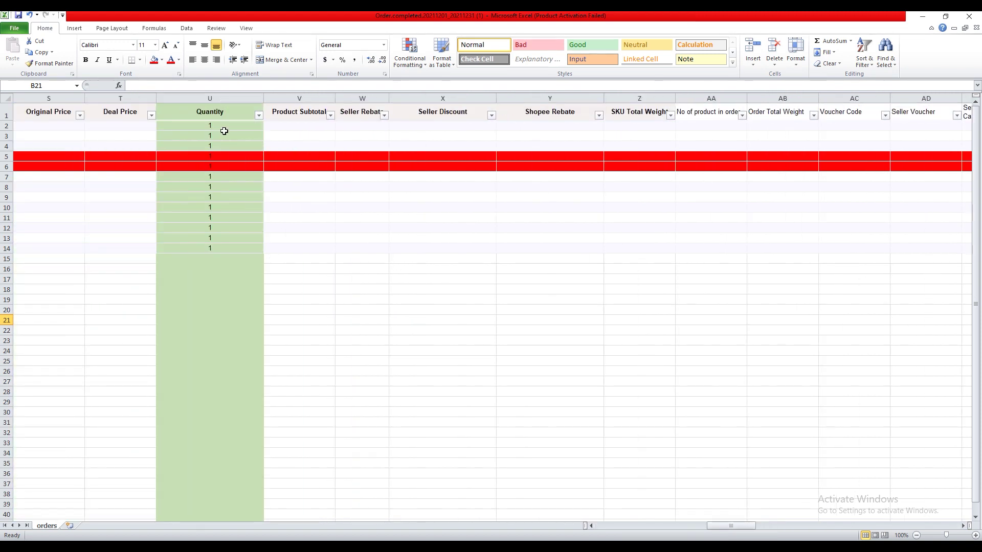
drag(719, 528, 823, 533)
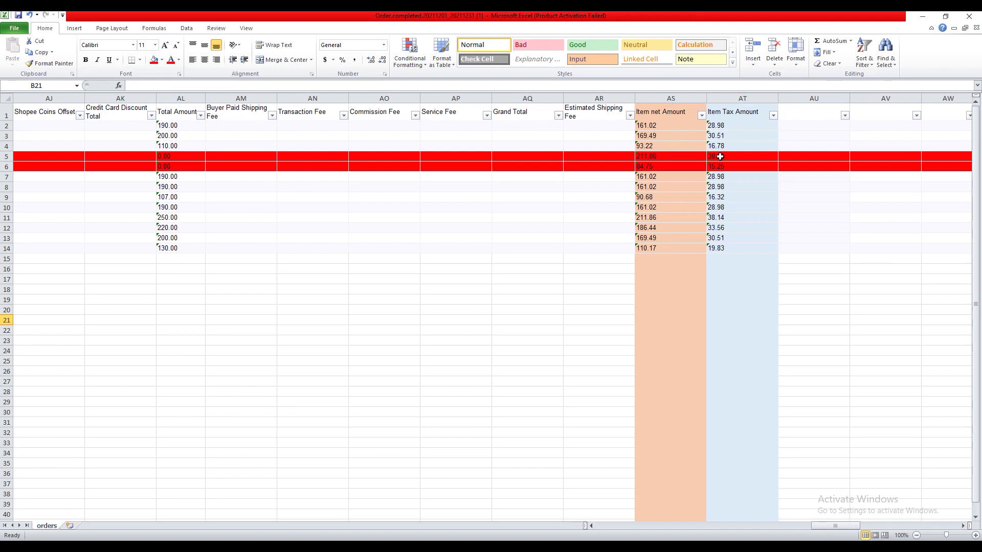
drag(819, 532, 831, 532)
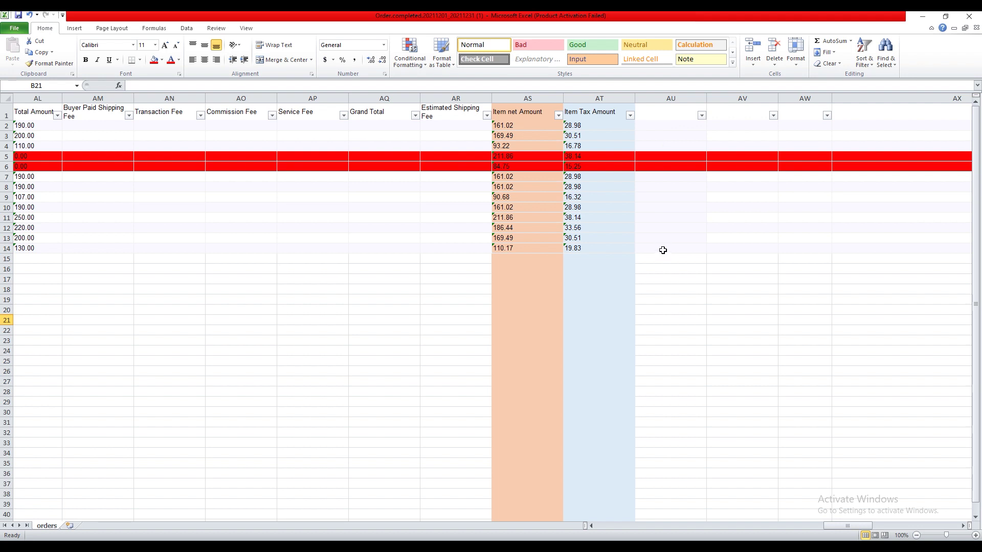
drag(839, 526, 900, 527)
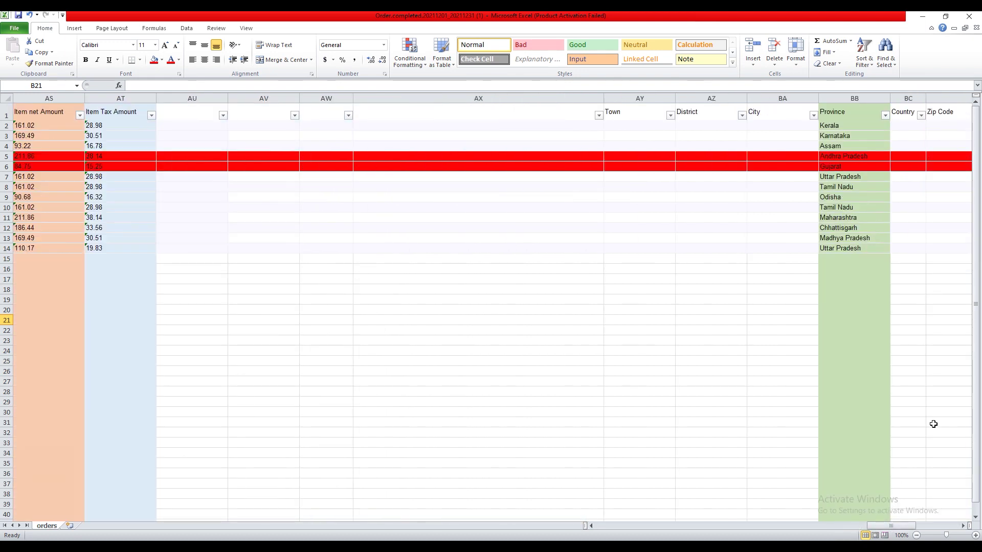
click(850, 128)
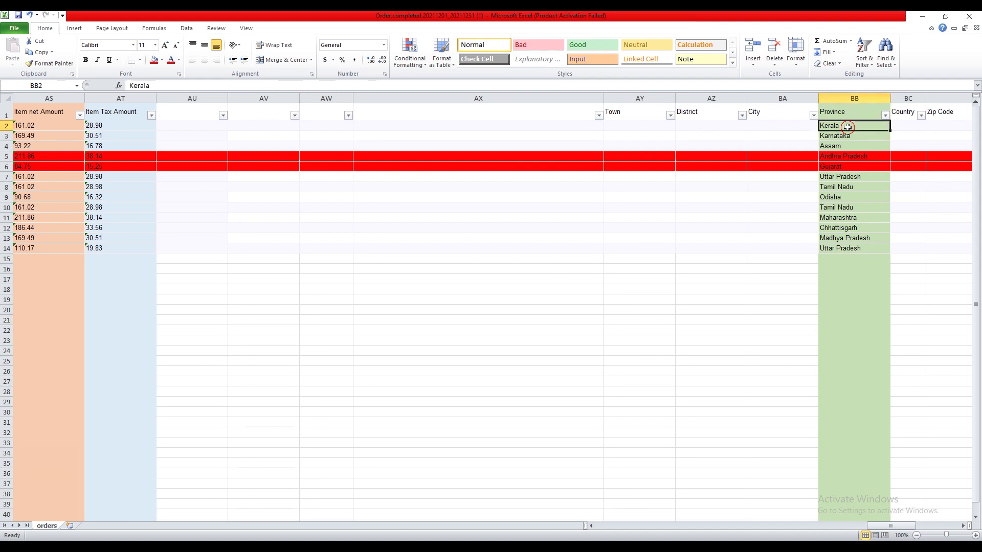
drag(890, 527, 850, 528)
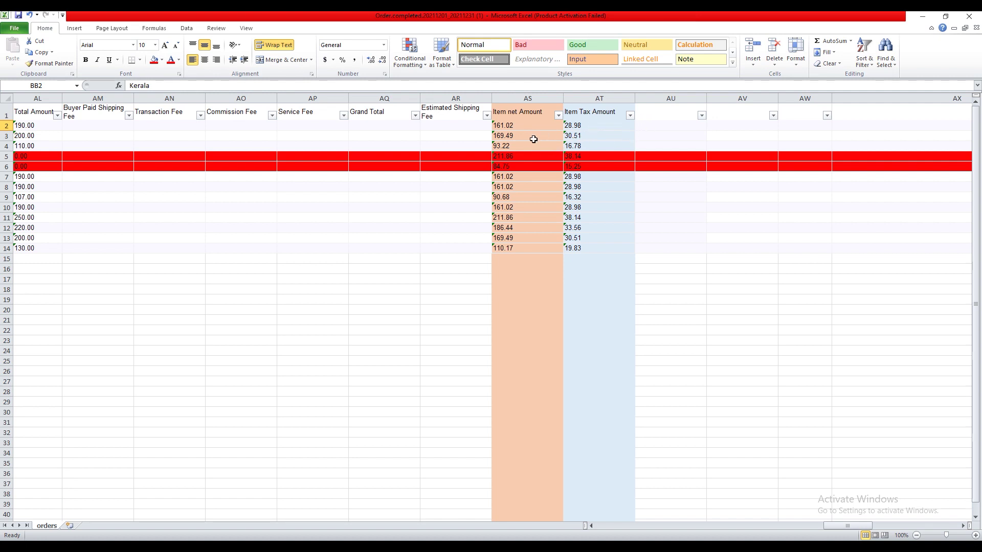
Step: Enter the formula =AT2/AS2 in cell AU2 to divide the item tax amount by the item net amount
click(655, 126)
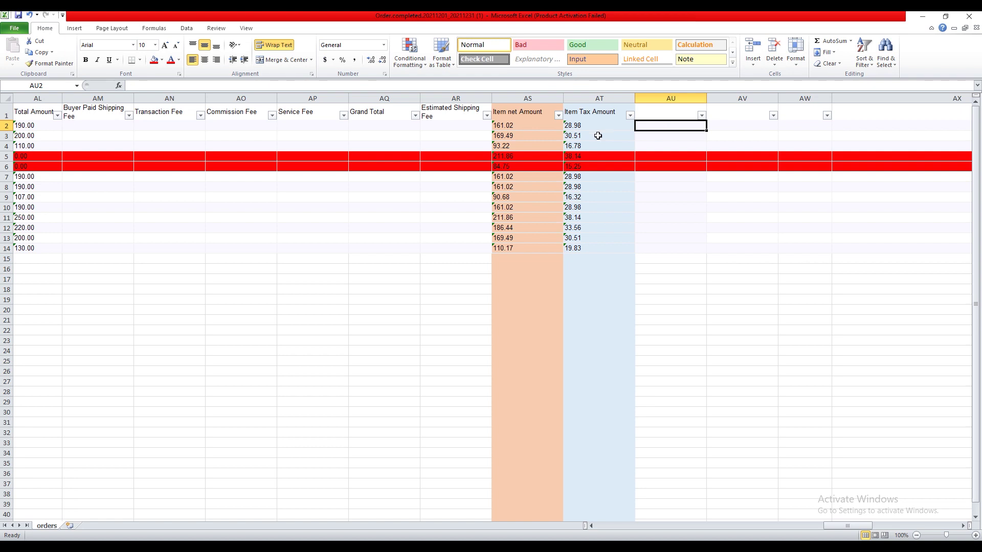
click(642, 185)
click(647, 126)
click(679, 250)
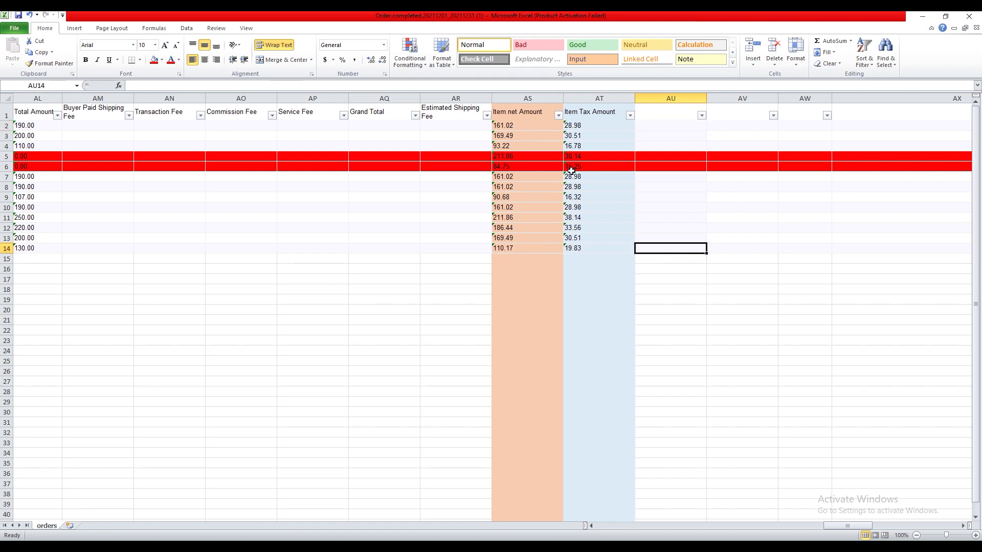
click(654, 127)
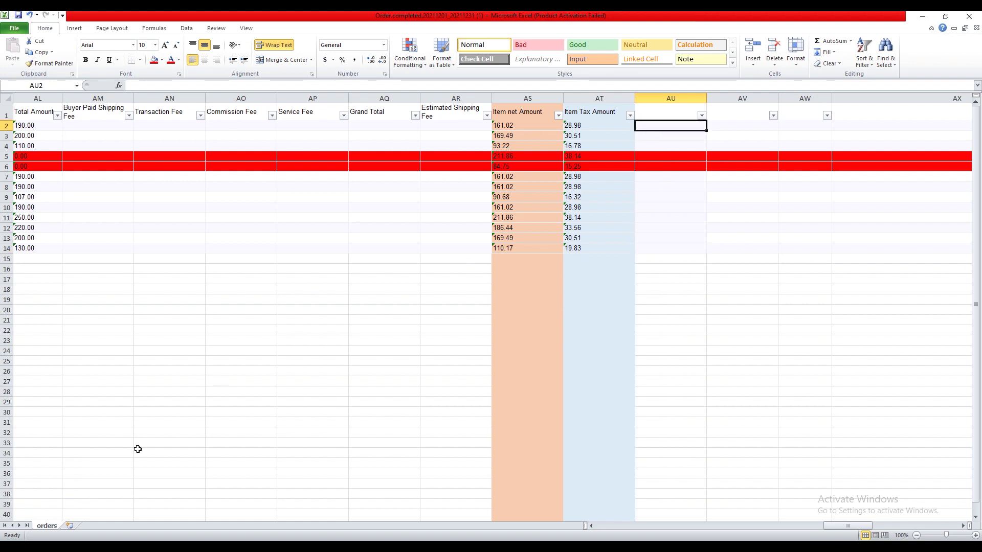
click(649, 127)
text(=)
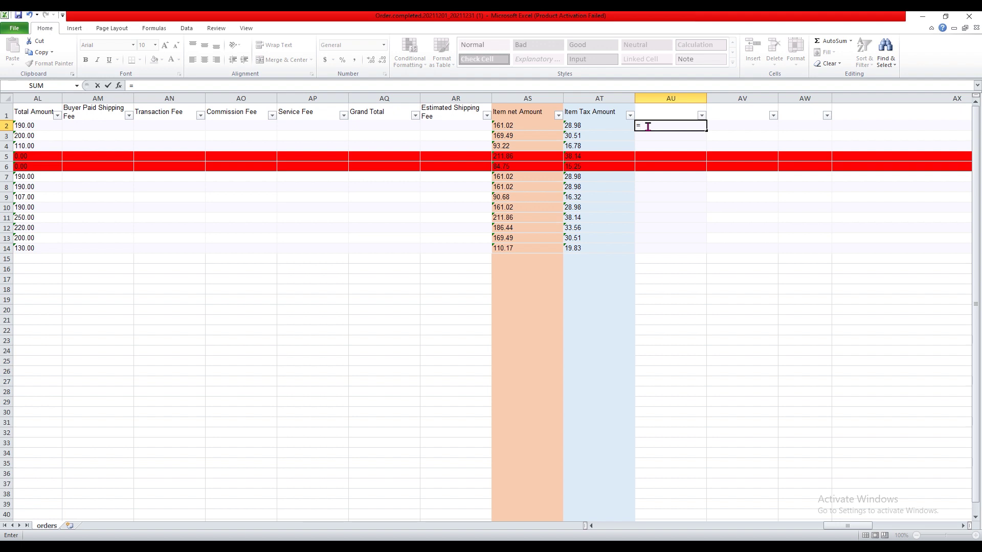
click(596, 124)
text(/)
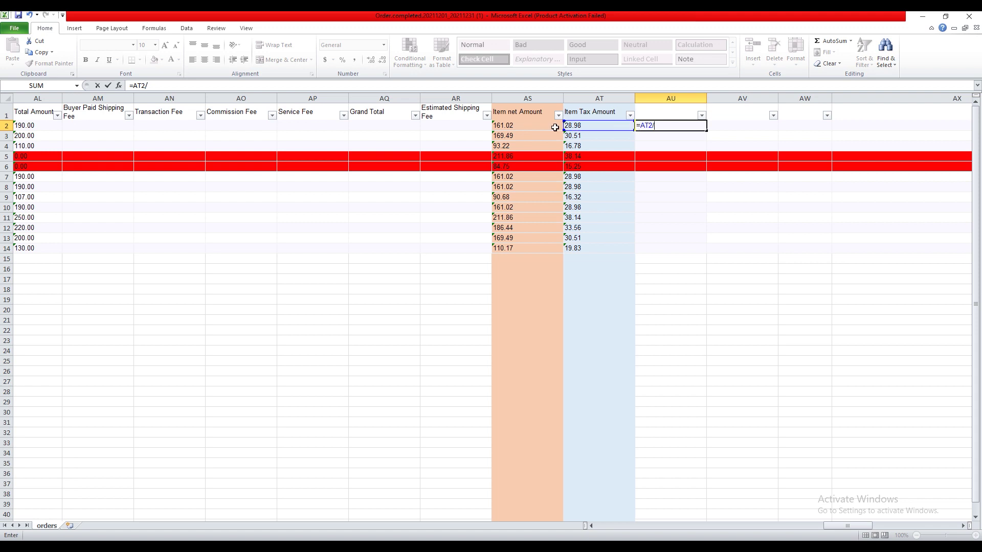
click(538, 126)
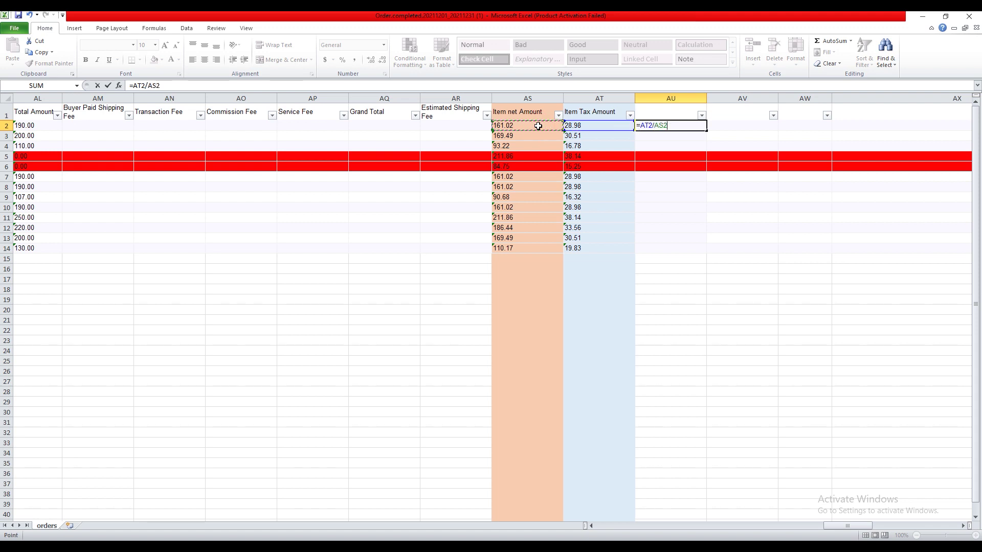
key(Return)
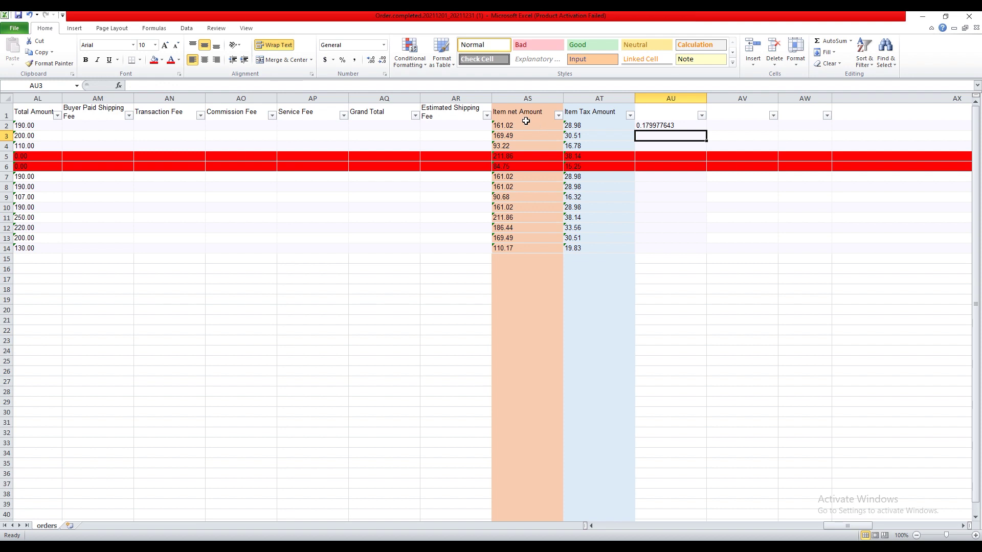
Step: Format the tax rate in cell AU2 as a percentage with 2 decimal places
click(657, 126)
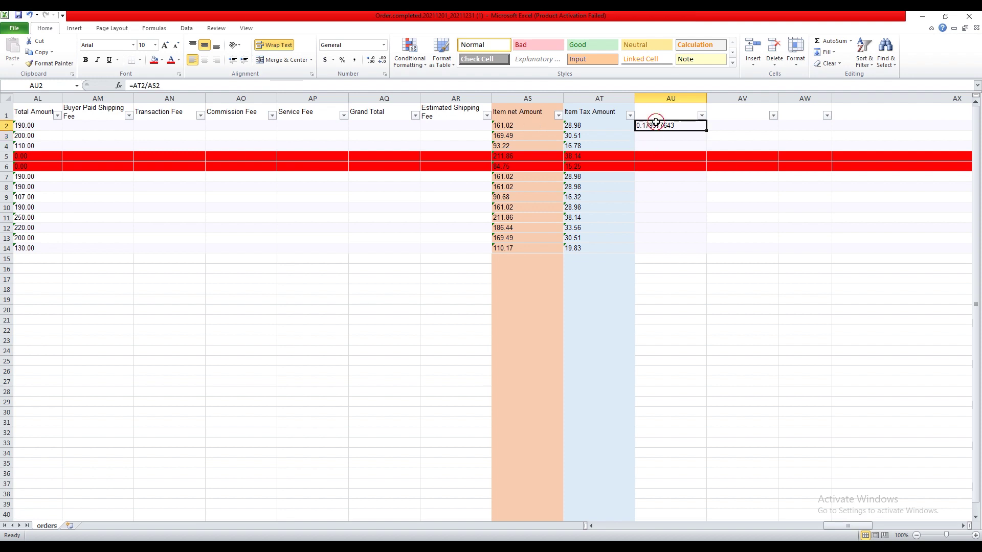
right_click(682, 126)
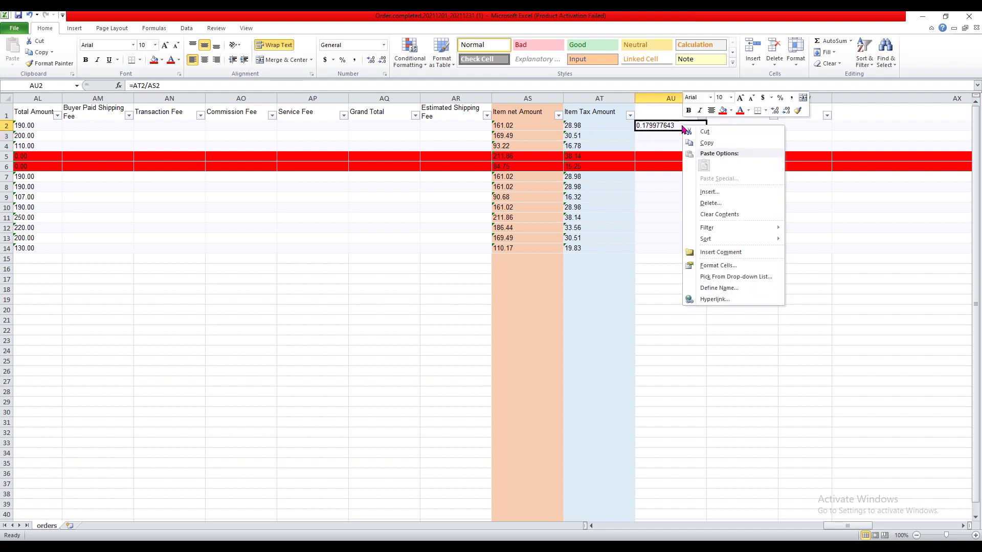
click(724, 266)
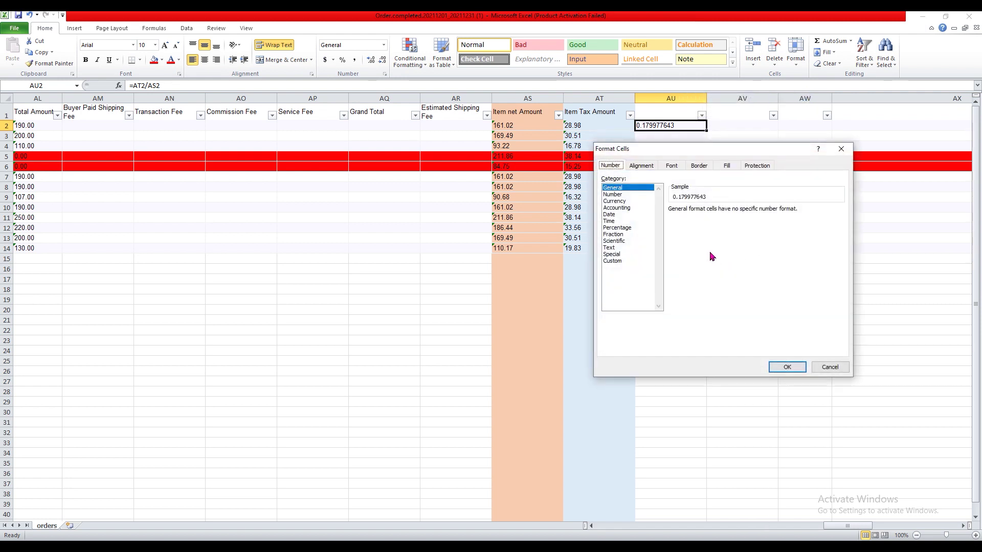
click(633, 228)
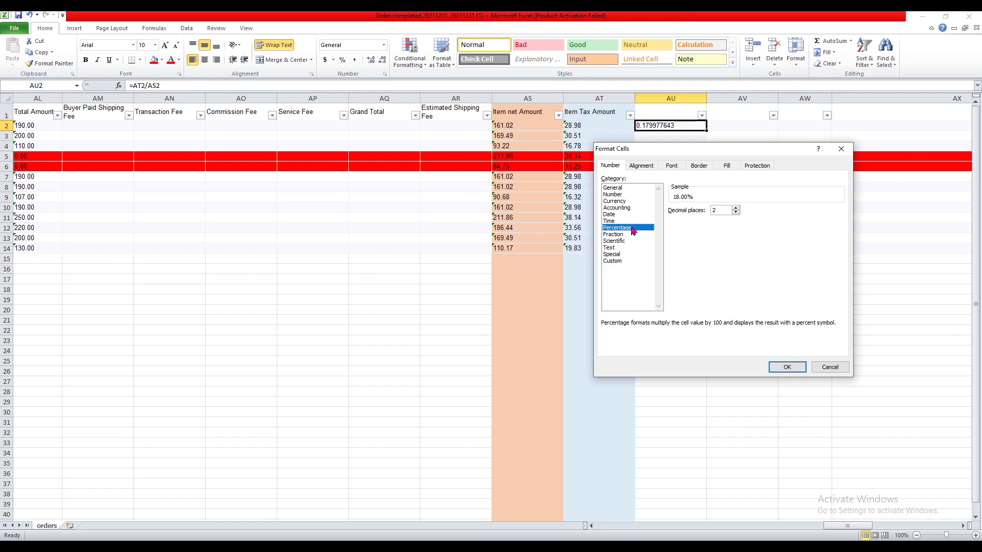
click(786, 368)
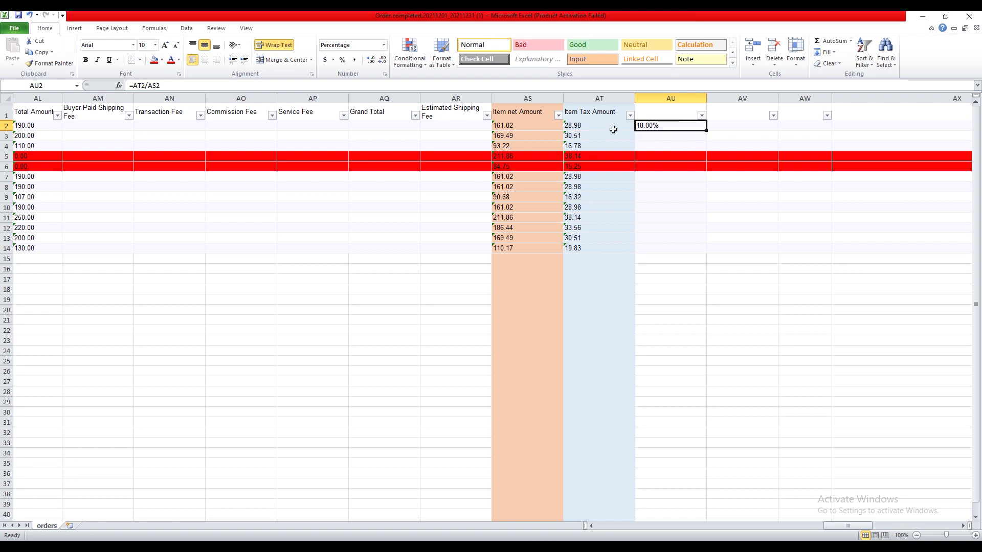
Step: Copy the tax rate formula from AU2 down to AU14 and check the formula in AU6
drag(708, 132, 703, 250)
click(663, 288)
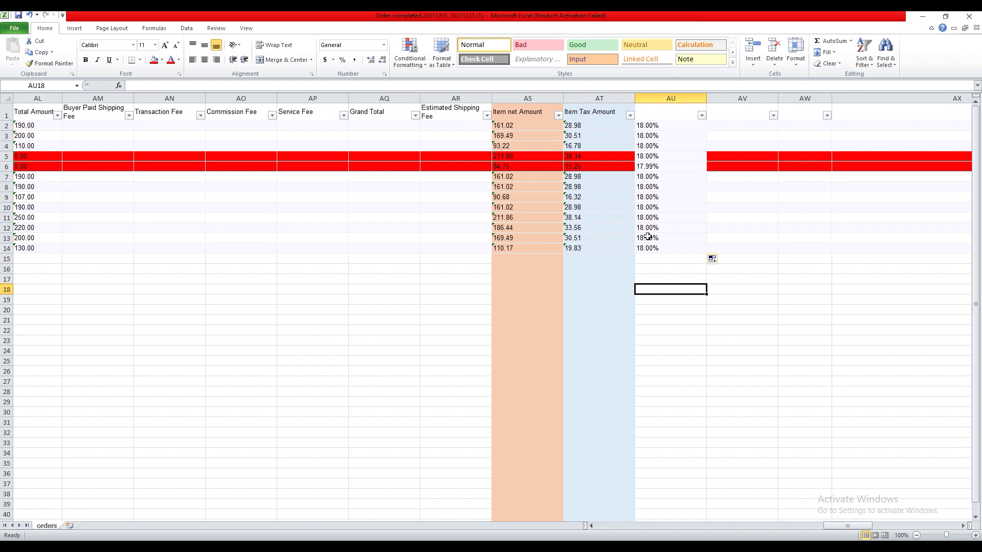
click(656, 167)
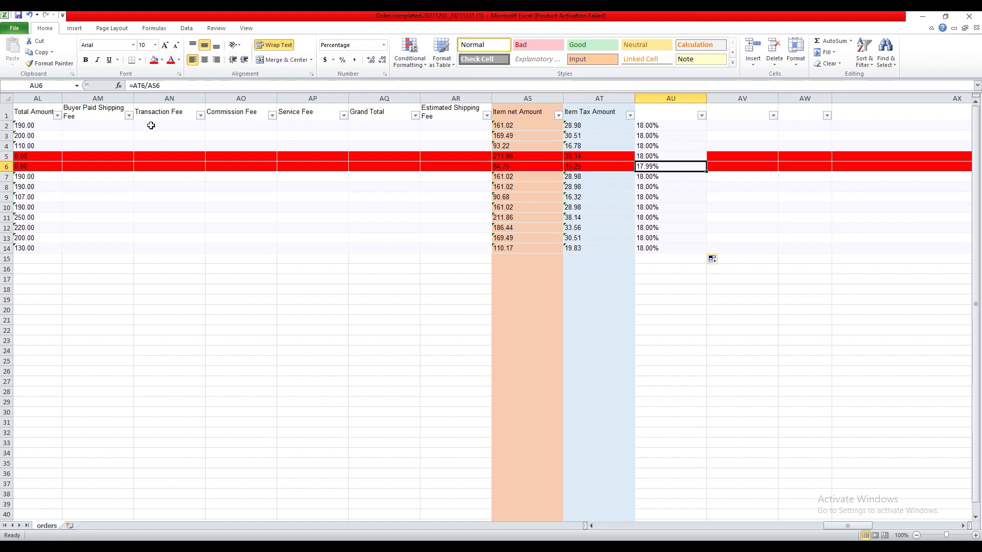
Step: Switch to ClearTax Desktop and choose the ClearTax Template method for importing sales data
click(14, 28)
click(14, 28)
drag(859, 527, 612, 532)
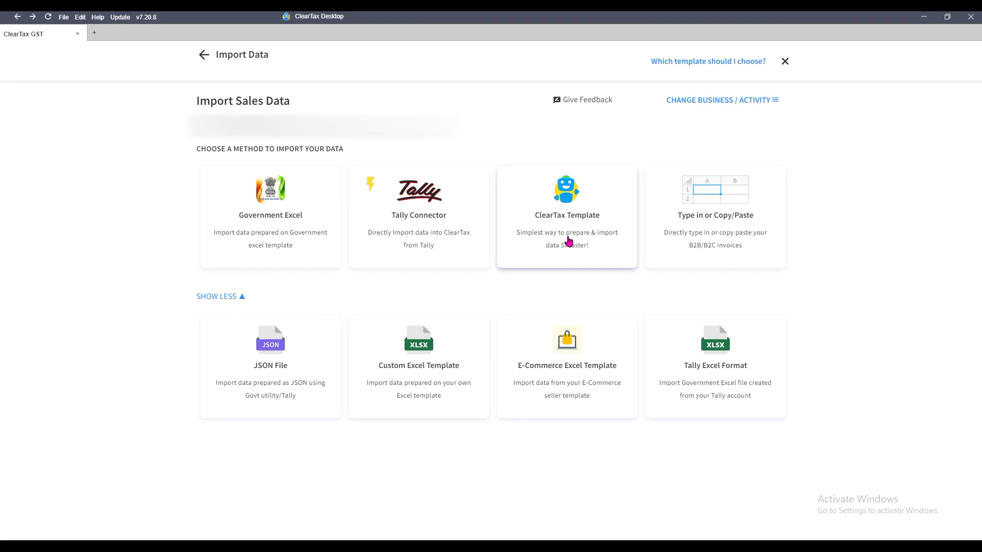
click(560, 222)
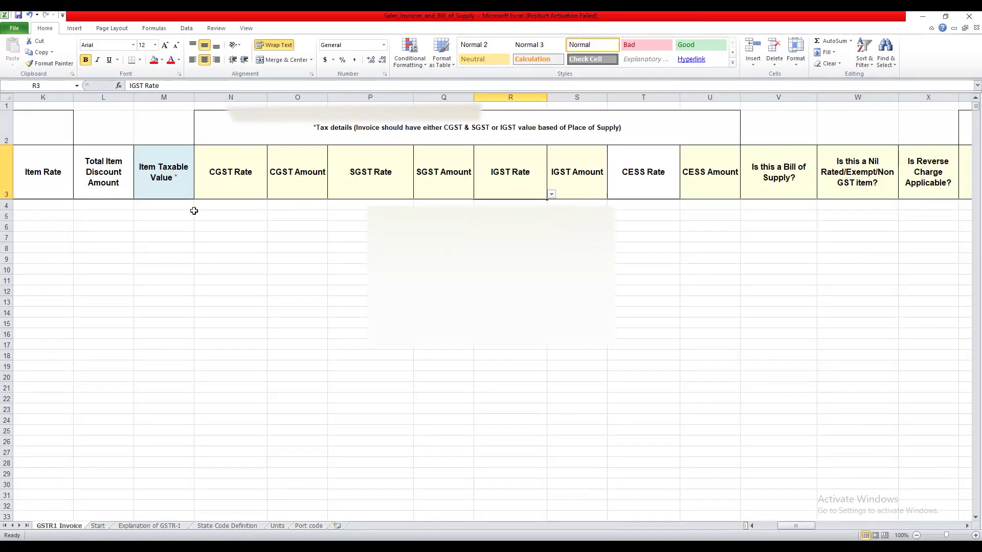
Step: Examine the Invoice Date, Invoice Number, State Place of Supply and Item Taxable Value columns in the GSTR1 Invoice template
drag(797, 527, 754, 530)
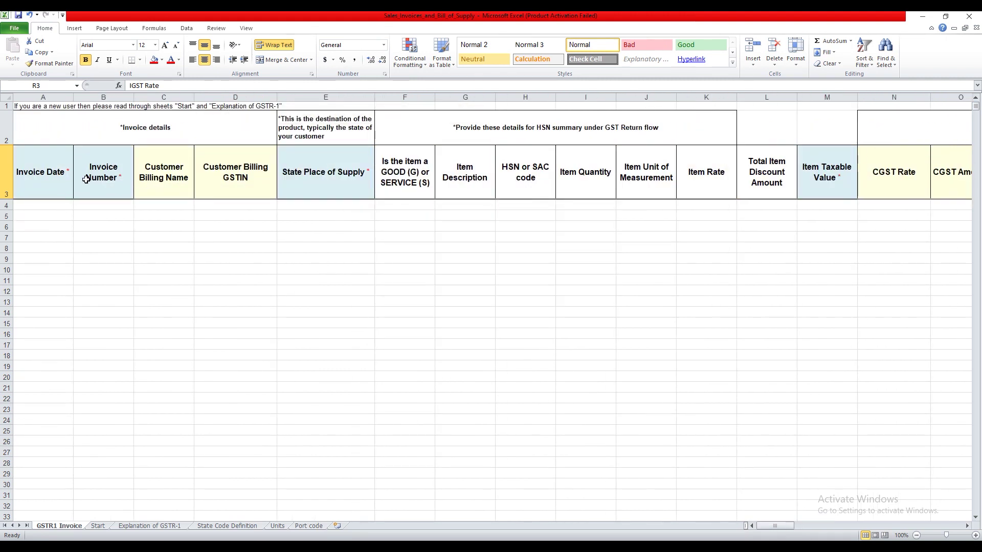
click(834, 204)
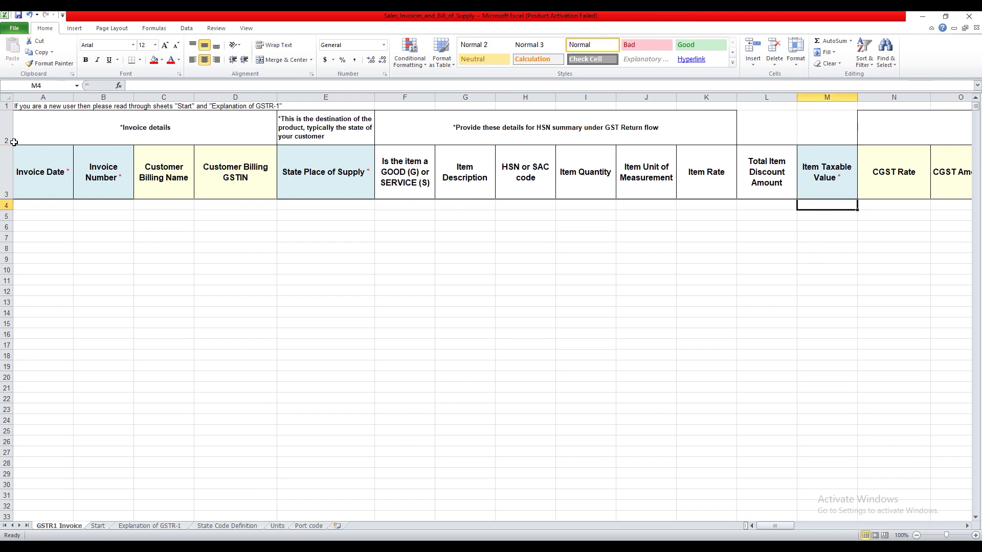
click(52, 184)
click(97, 180)
click(332, 183)
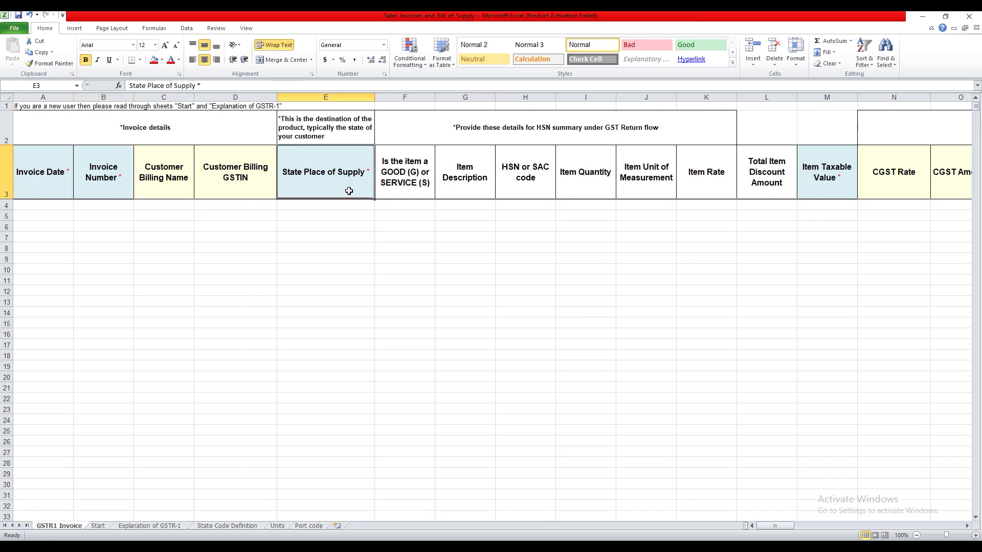
click(338, 218)
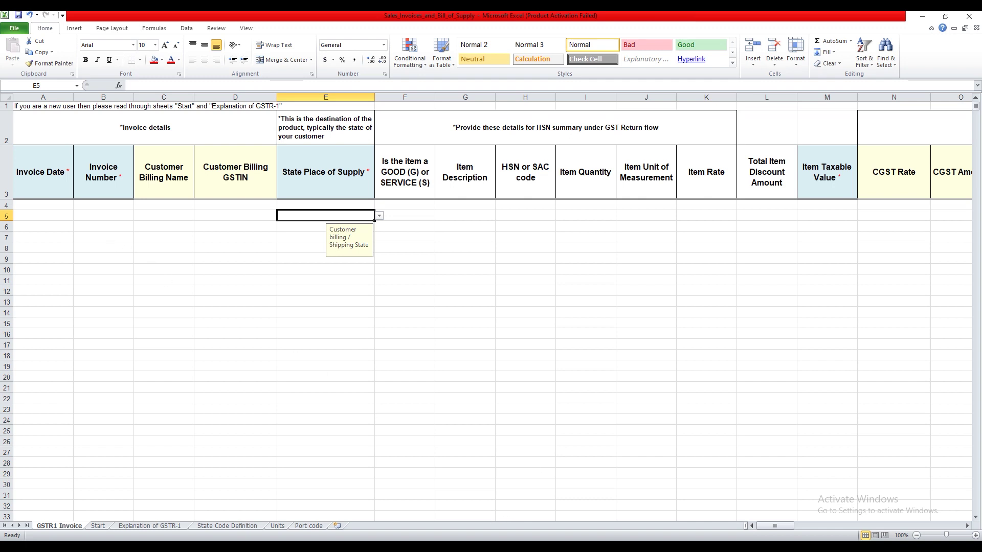
Step: Switch to the completed-orders workbook and review the states listed in the Province column
click(598, 504)
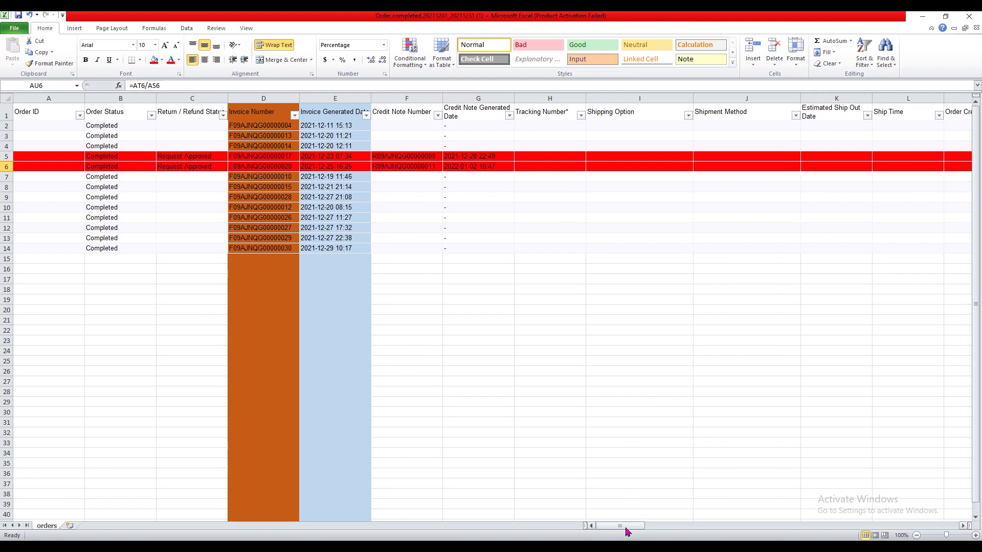
drag(627, 526, 924, 518)
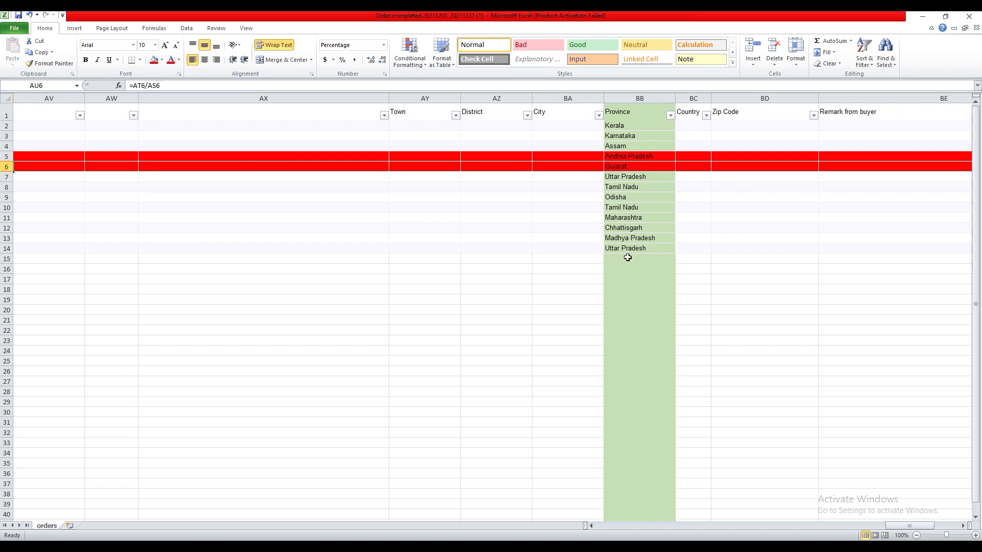
click(624, 126)
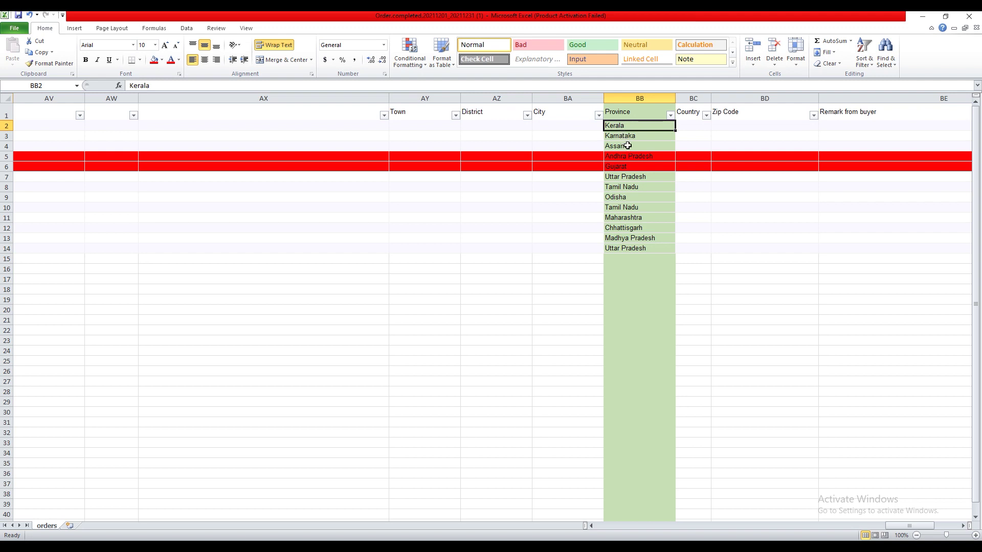
click(628, 147)
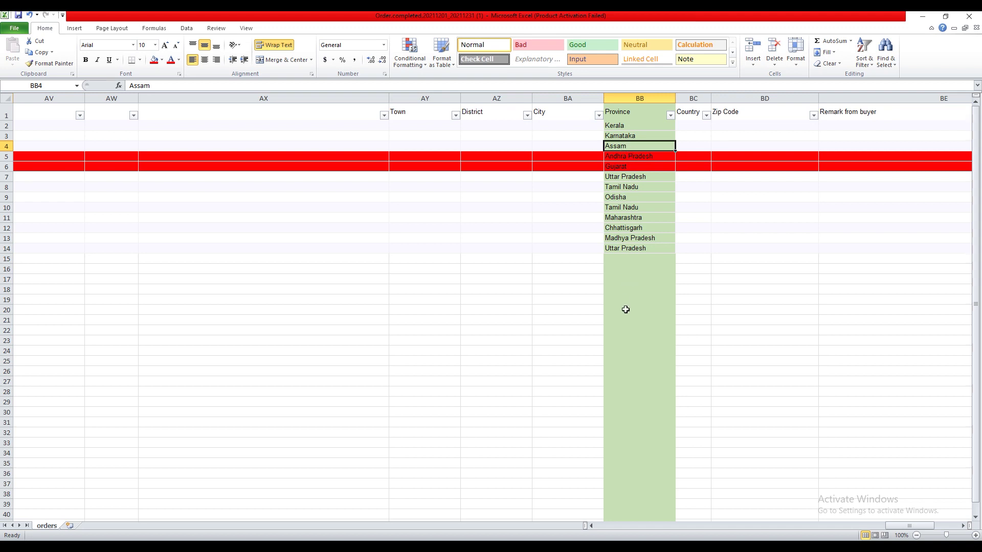
click(649, 406)
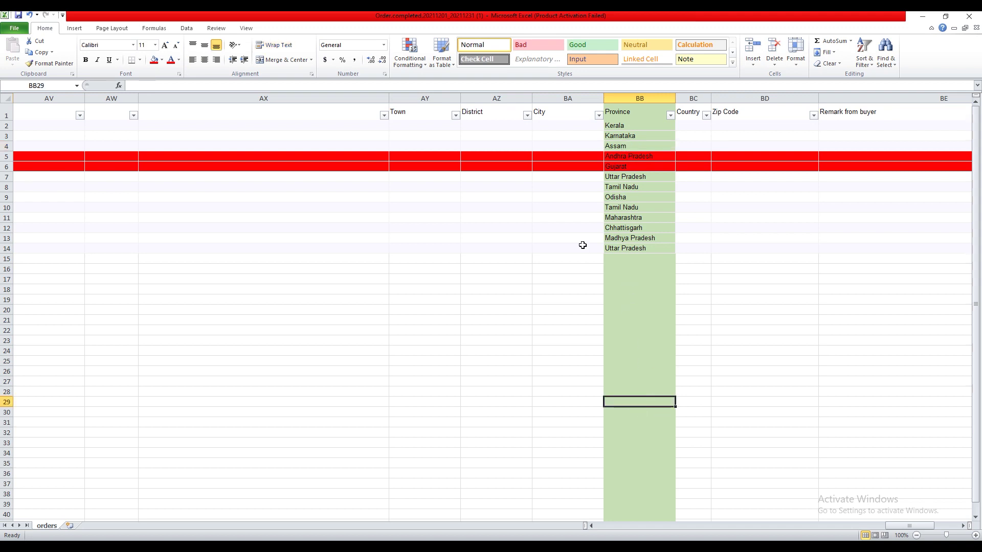
click(616, 236)
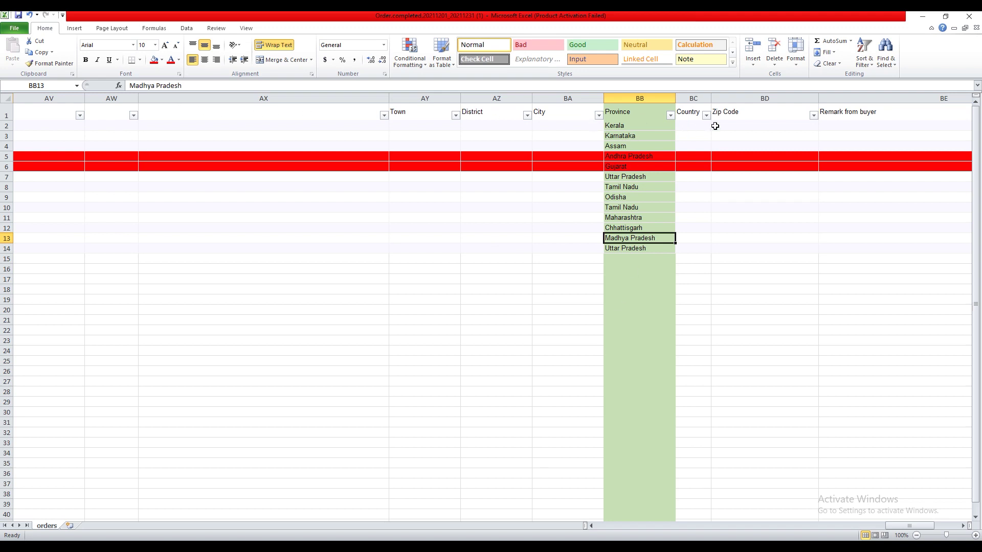
Step: Filter the Province column to show only Andhra Pradesh orders
click(671, 117)
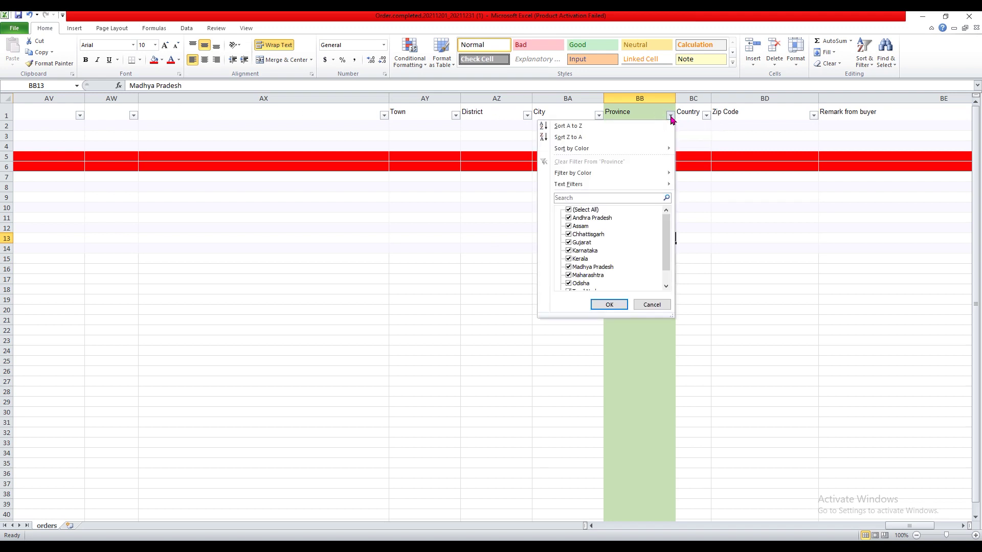
click(573, 210)
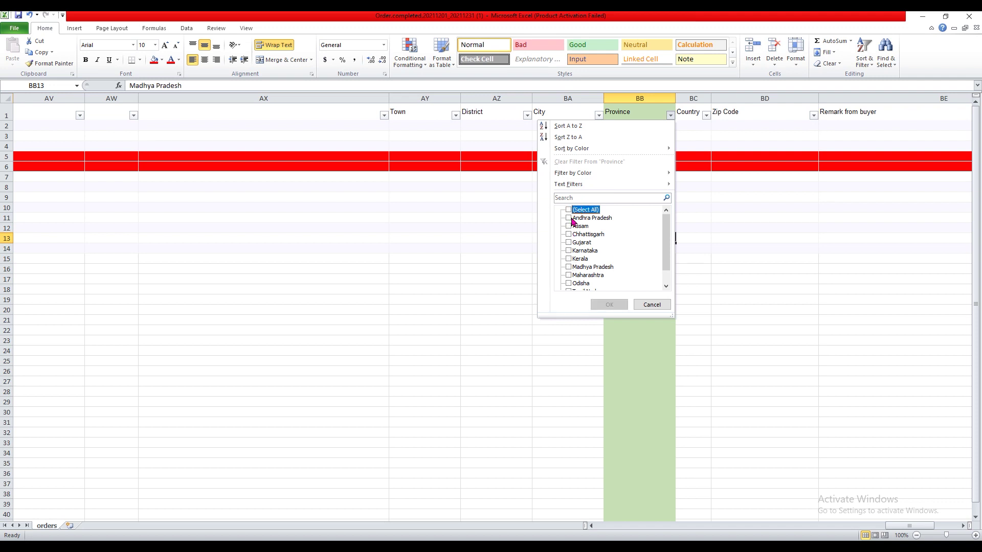
click(572, 219)
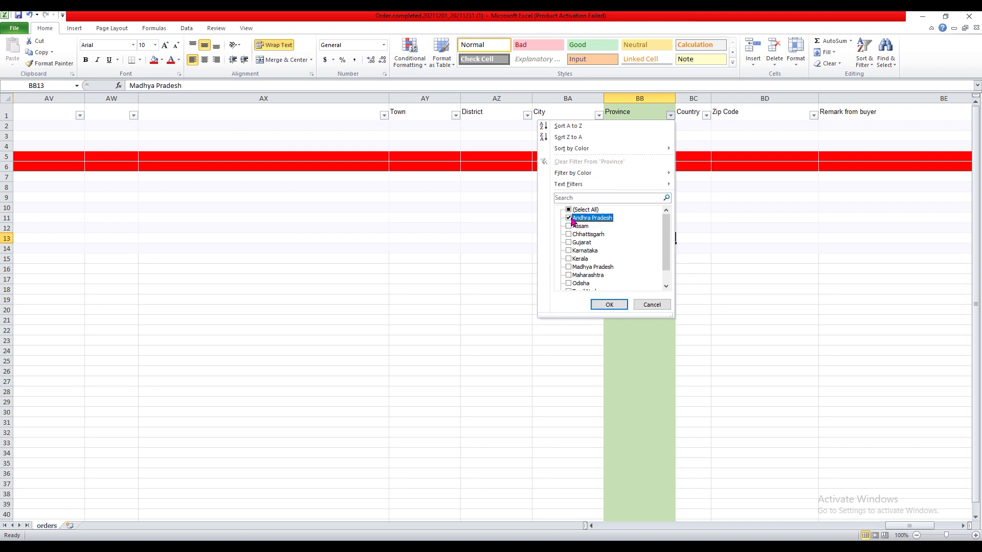
click(612, 306)
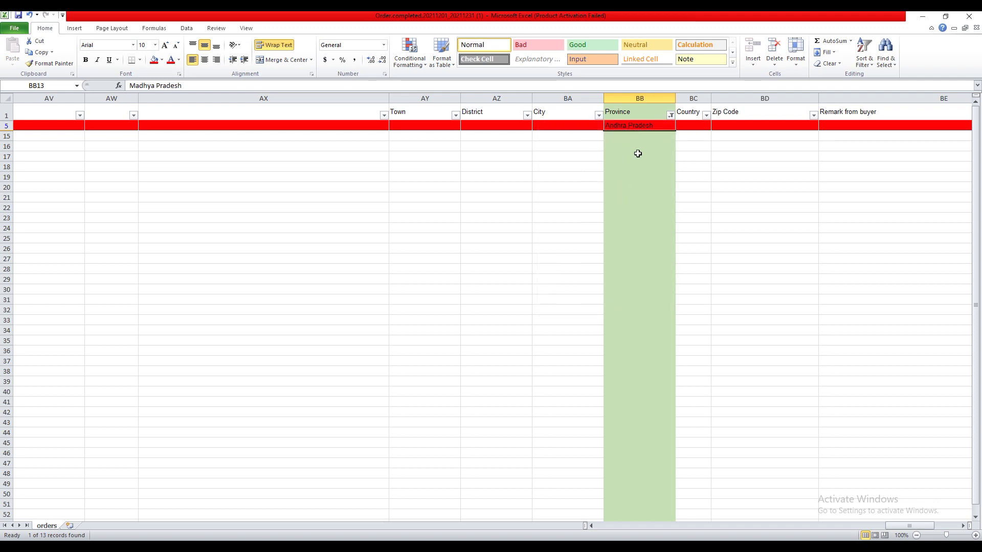
Step: Change the Province filter to show only Gujarat orders
click(670, 116)
click(583, 242)
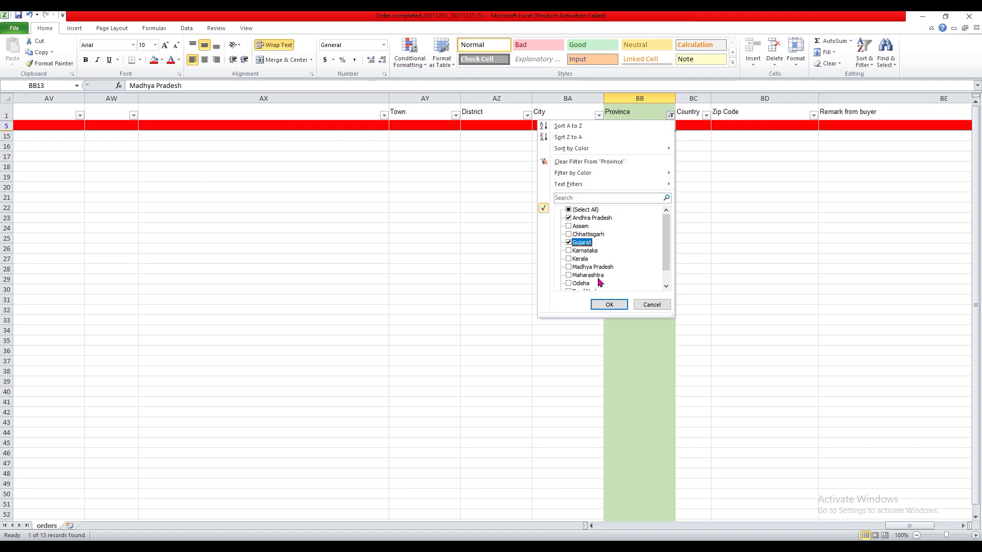
click(589, 218)
click(610, 305)
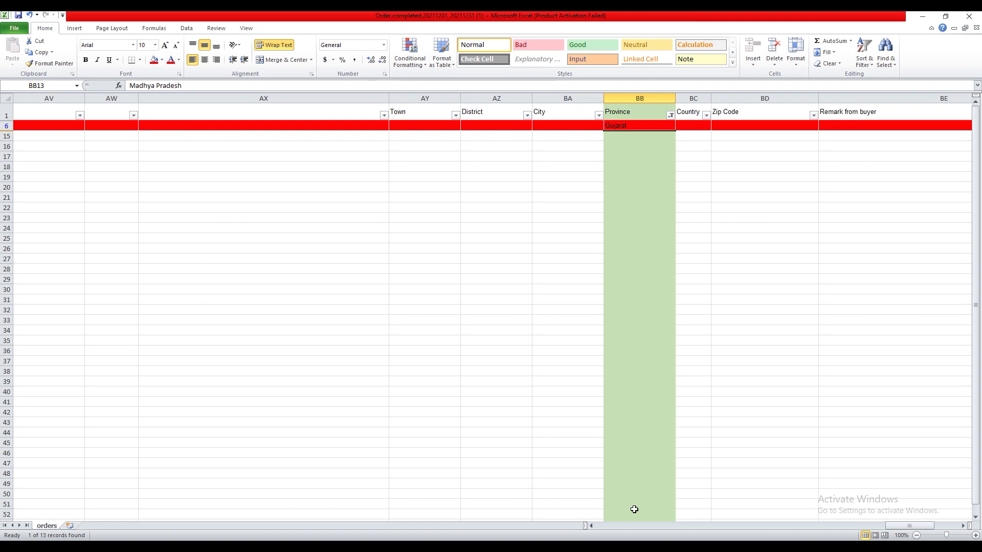
Step: Reset the Province filter to include all provinces
click(670, 115)
click(577, 219)
click(578, 210)
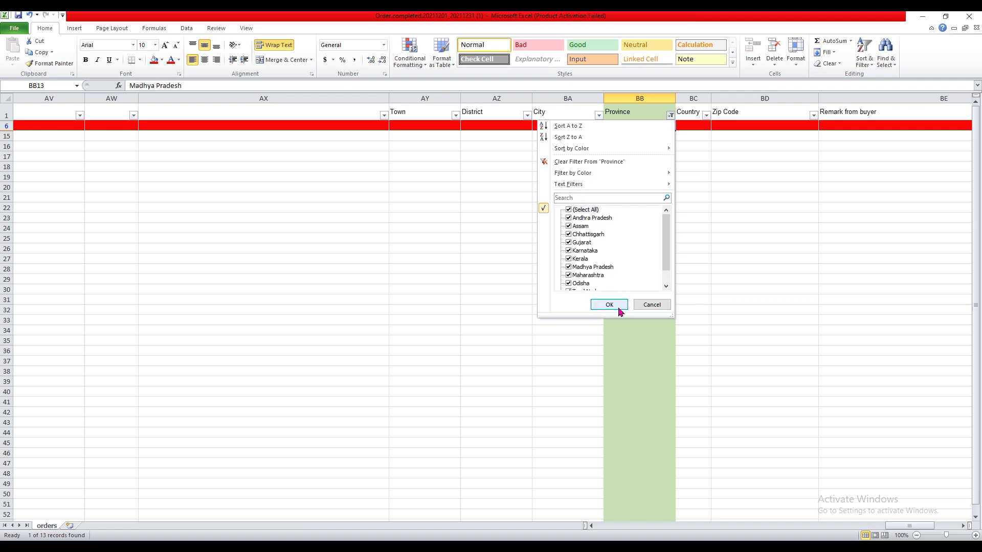
click(609, 305)
Step: Copy the invoice generated dates in E2:E4 of the orders sheet into the sales template's Invoice Date column starting at A4
drag(899, 526, 561, 541)
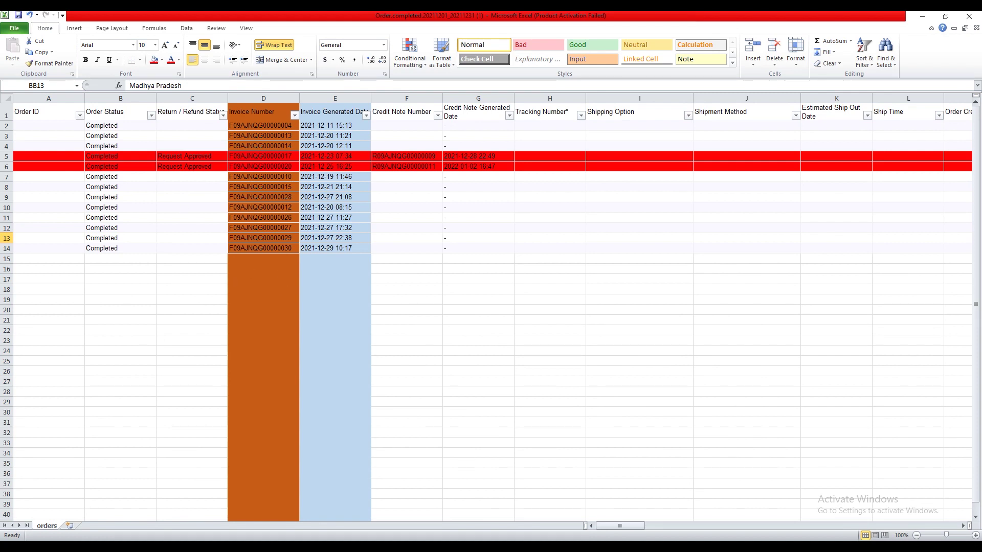
click(587, 506)
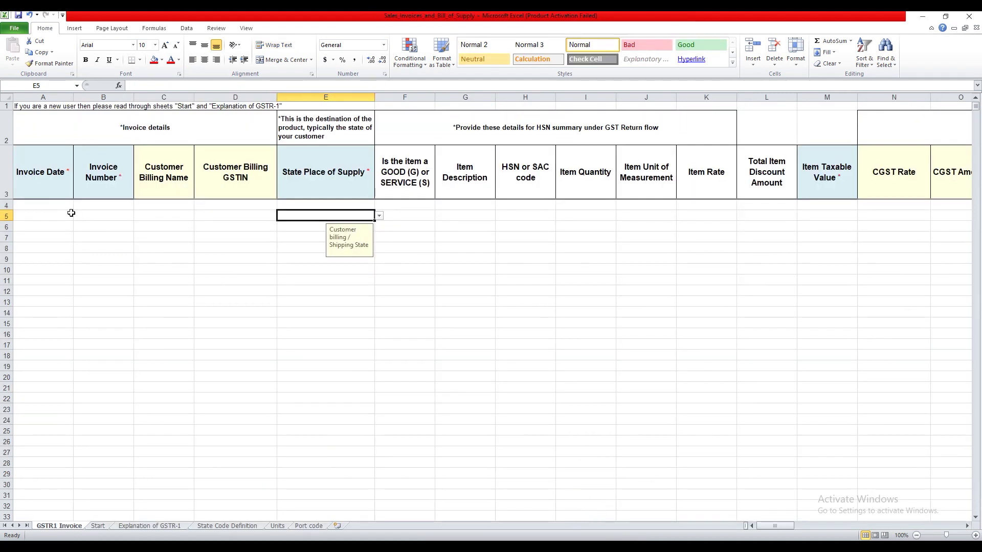
click(486, 511)
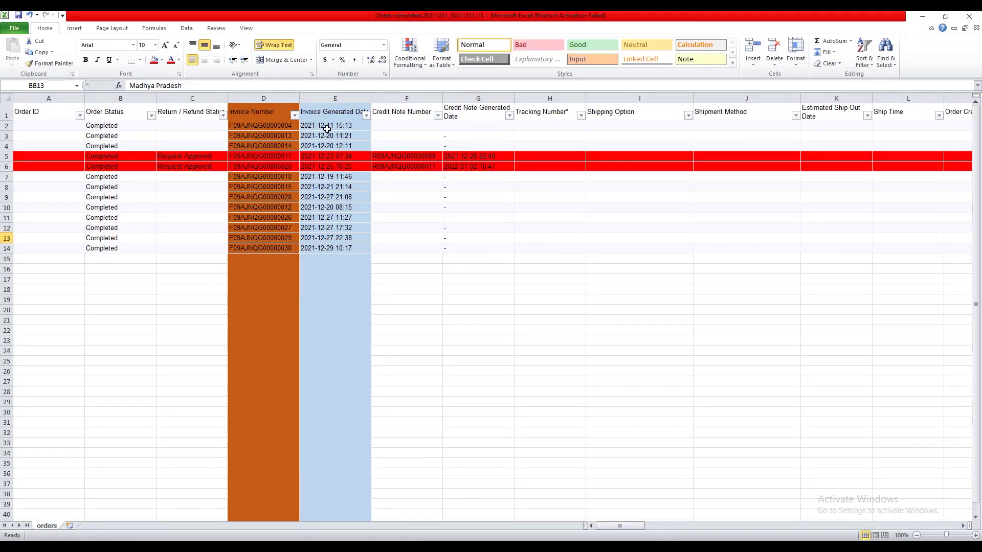
drag(331, 126, 331, 143)
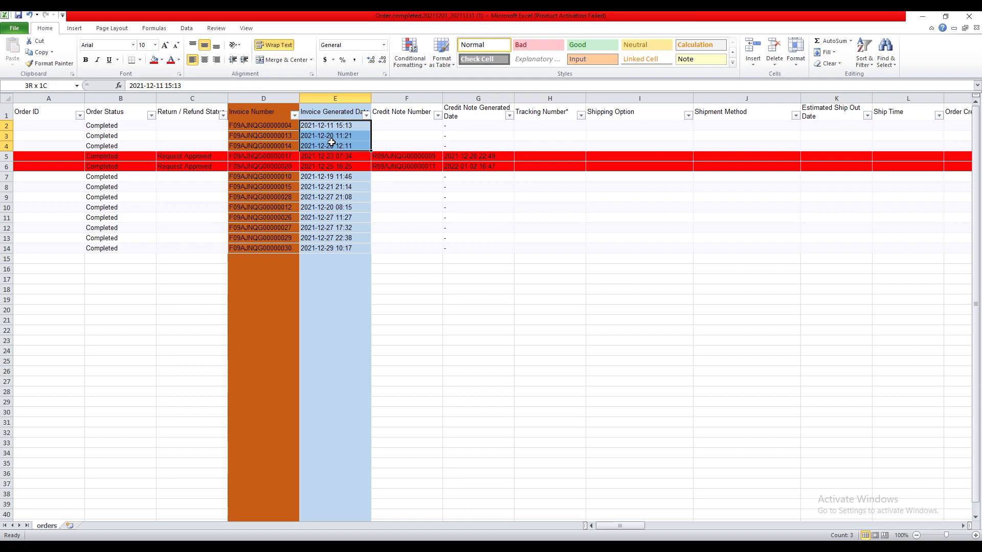
right_click(331, 141)
click(356, 155)
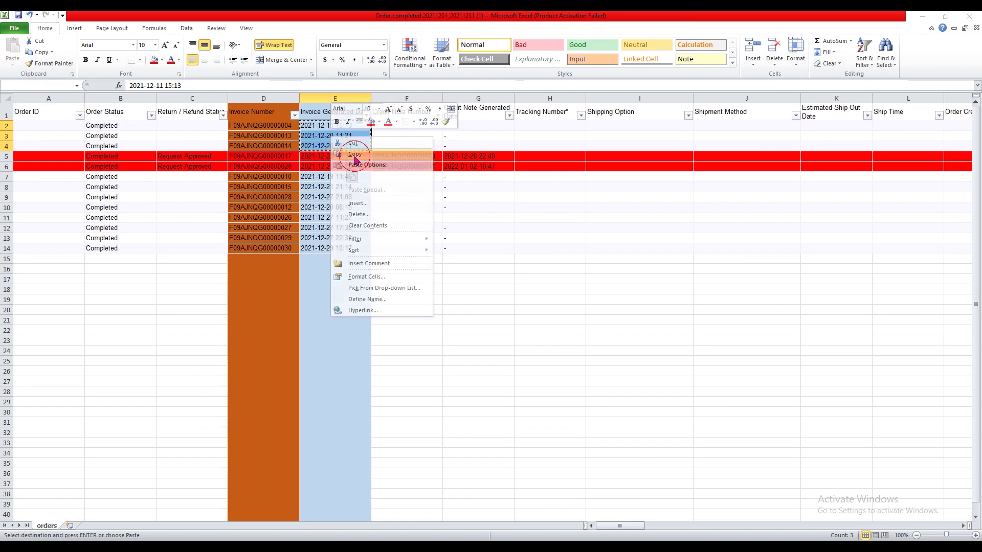
click(507, 308)
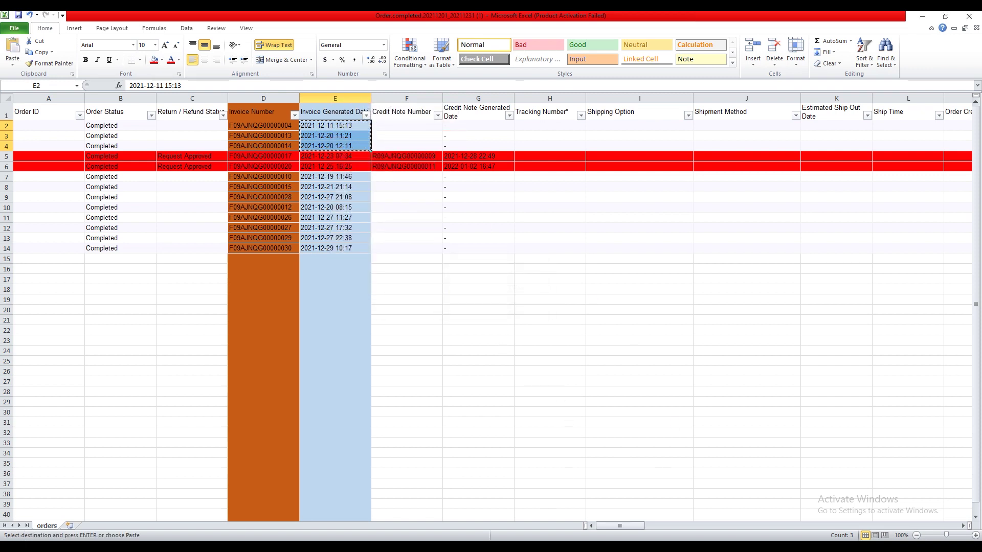
click(569, 503)
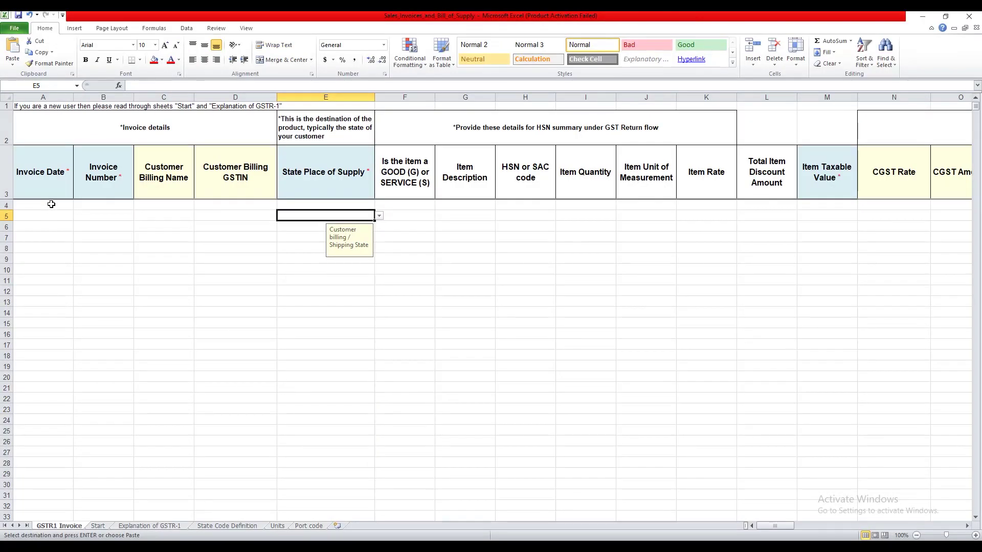
click(52, 204)
key(ctrl+v)
Step: Copy the invoice generated dates in E7:E14 of the orders sheet into the template's Invoice Date column starting at A7
mouse_move(621, 513)
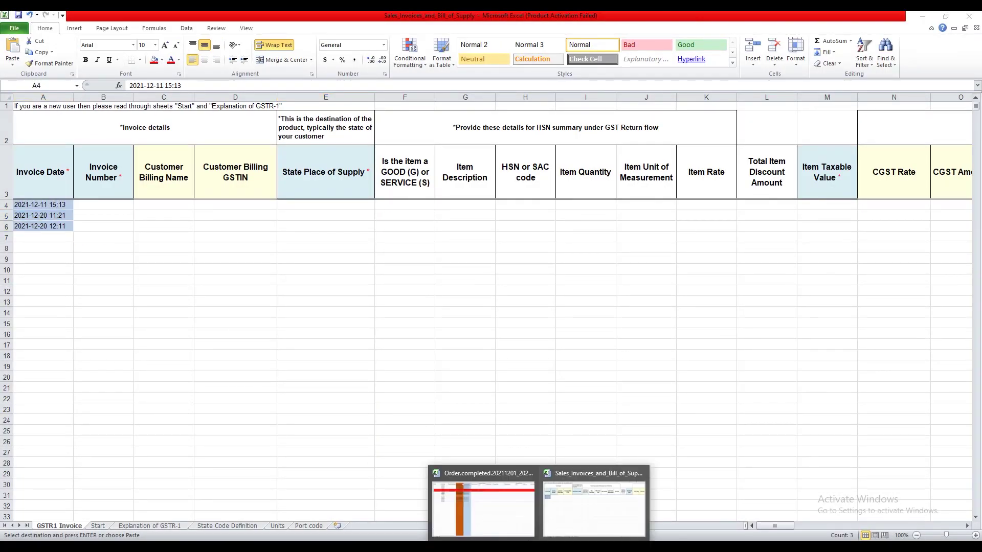
click(495, 515)
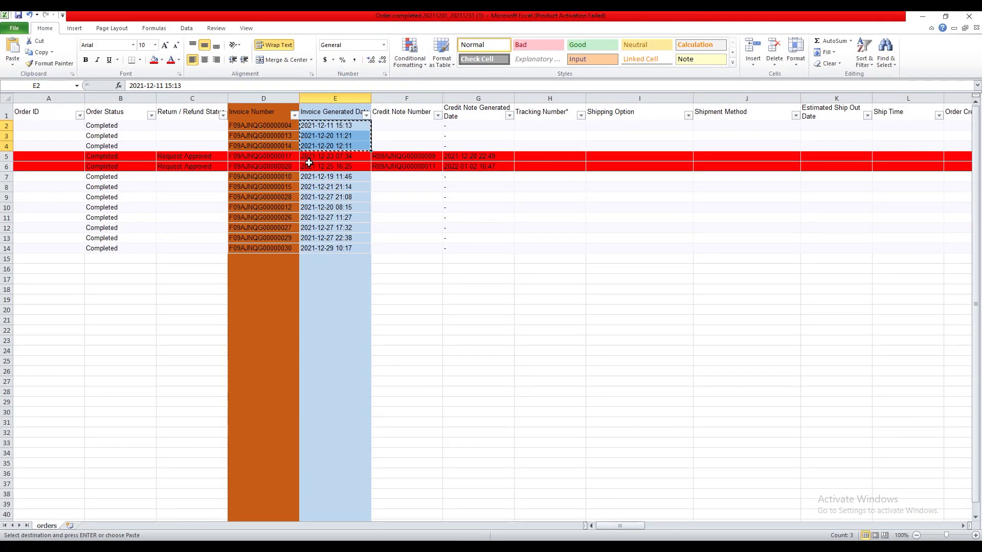
drag(318, 176, 325, 245)
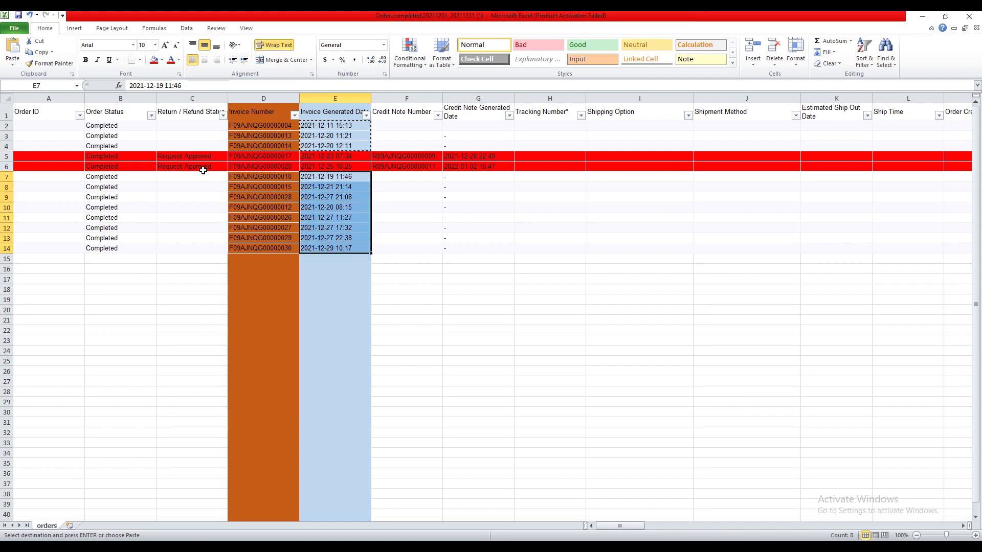
key(ctrl+c)
mouse_move(542, 537)
click(563, 514)
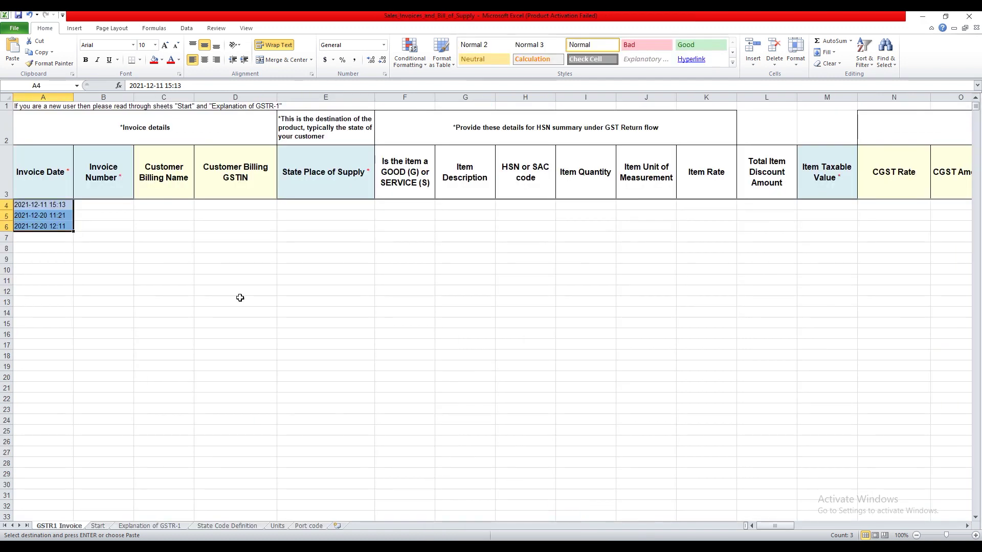
click(64, 235)
key(ctrl+v)
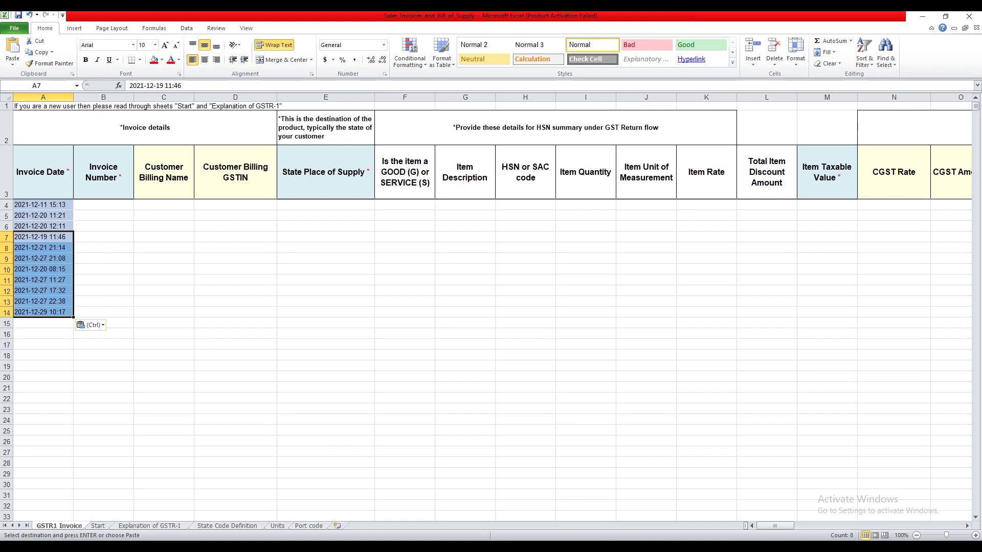
Step: Copy the invoice numbers in D2:D4 of the orders sheet into the template's Invoice Number column starting at B4
click(504, 507)
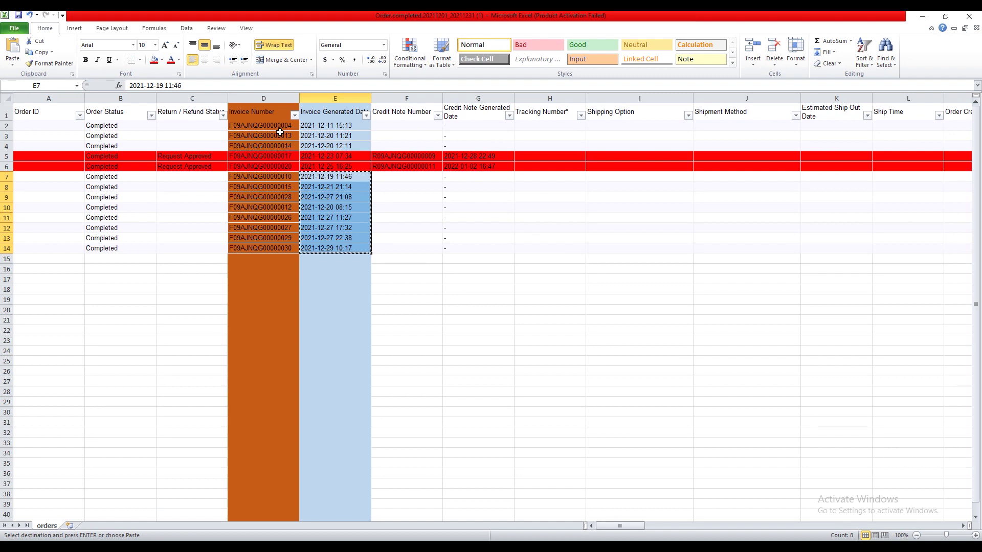
drag(280, 126, 281, 142)
key(ctrl+c)
mouse_move(519, 541)
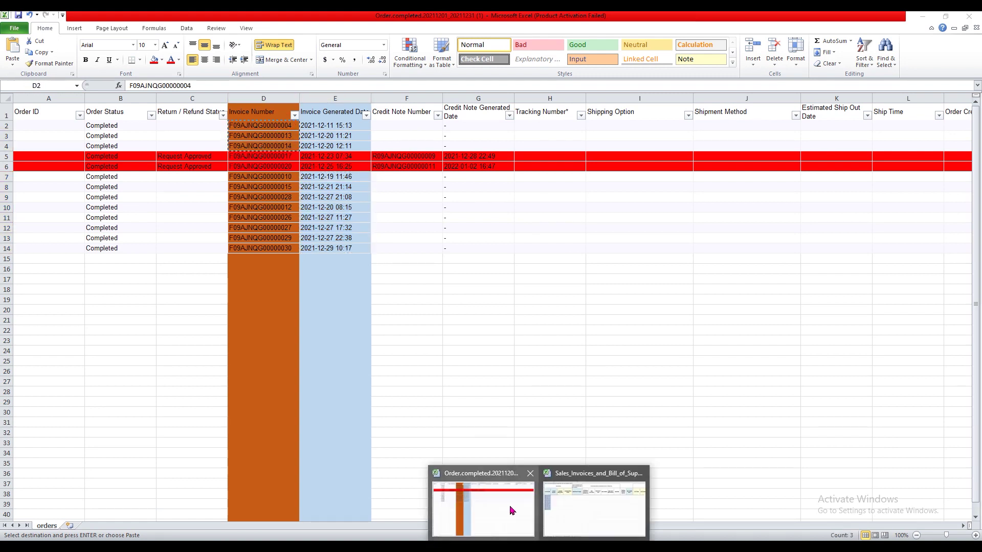
click(555, 514)
click(113, 205)
key(ctrl+v)
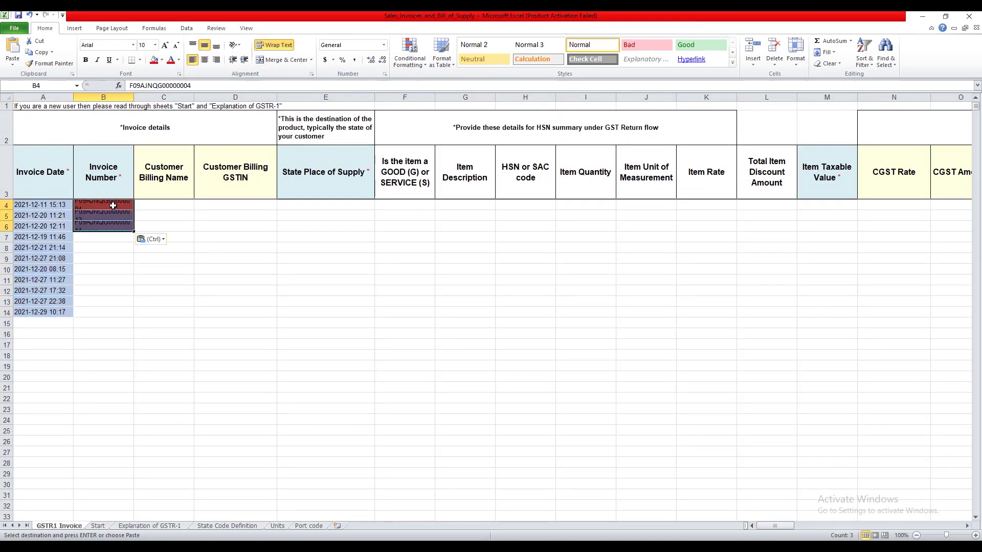
Step: Copy the invoice numbers in D7:D14 of the orders sheet into the template's Invoice Number column starting at B7
mouse_move(532, 541)
click(521, 506)
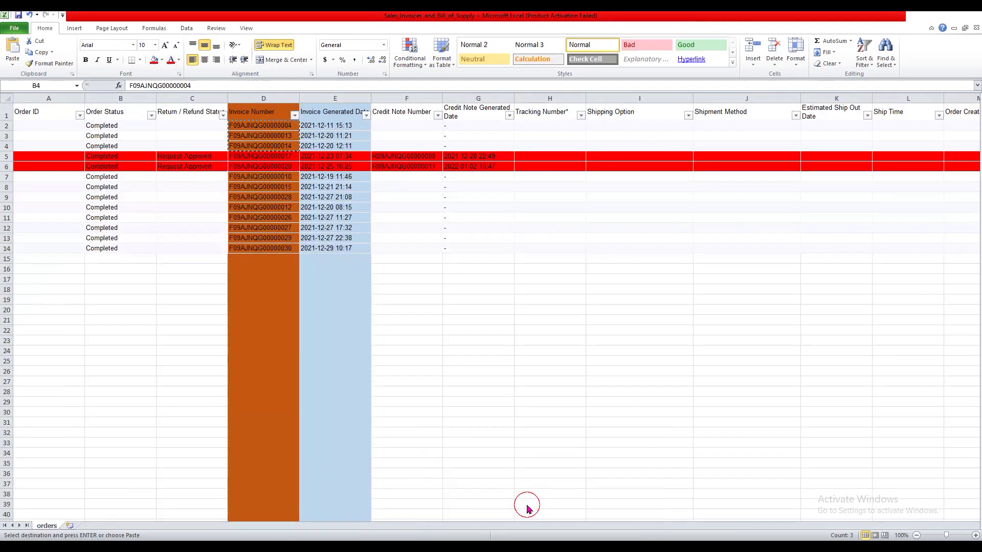
drag(279, 178, 276, 248)
key(ctrl+c)
click(489, 513)
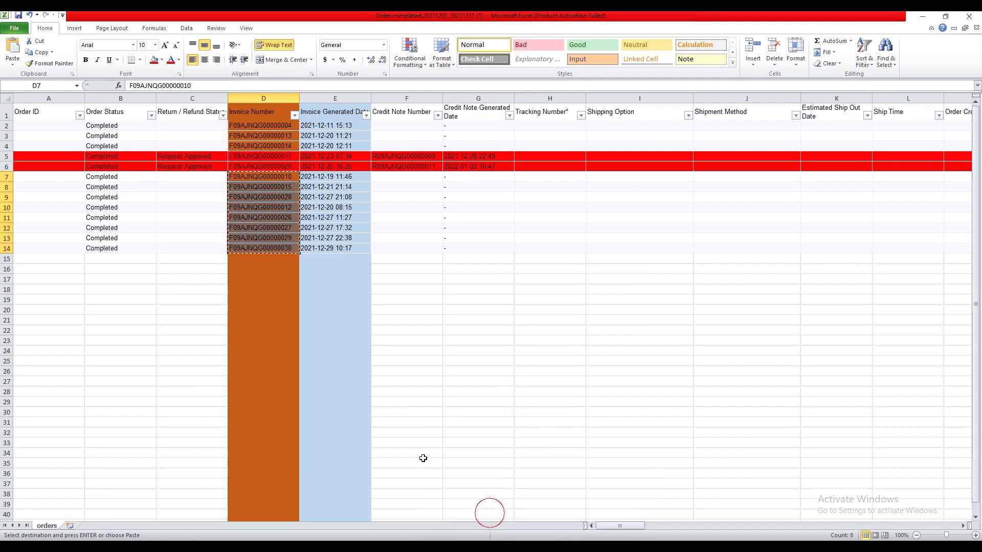
mouse_move(532, 541)
click(588, 498)
click(111, 239)
key(ctrl+v)
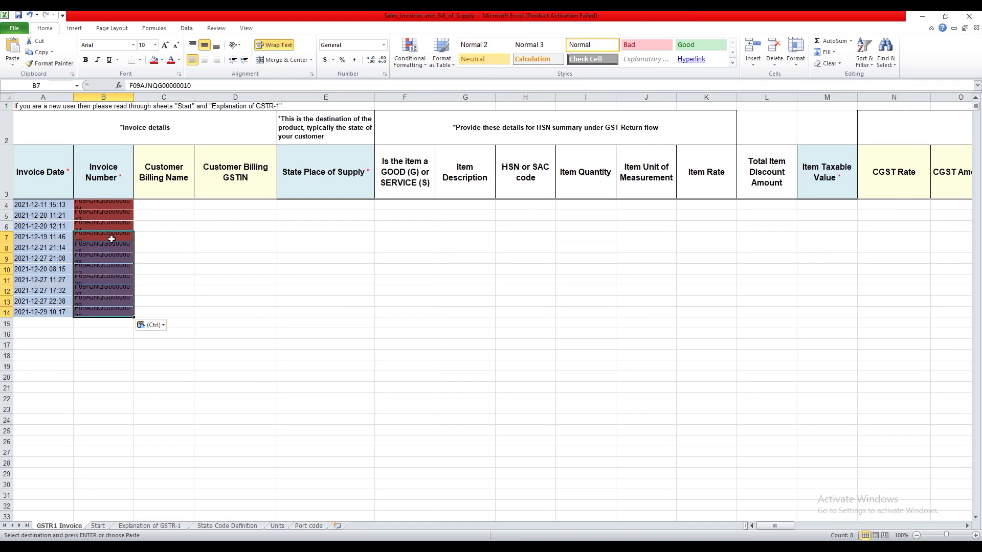
Step: Copy the provinces in BB2:BB4 of the orders sheet into the template's State Place of Supply column starting at E4
click(313, 204)
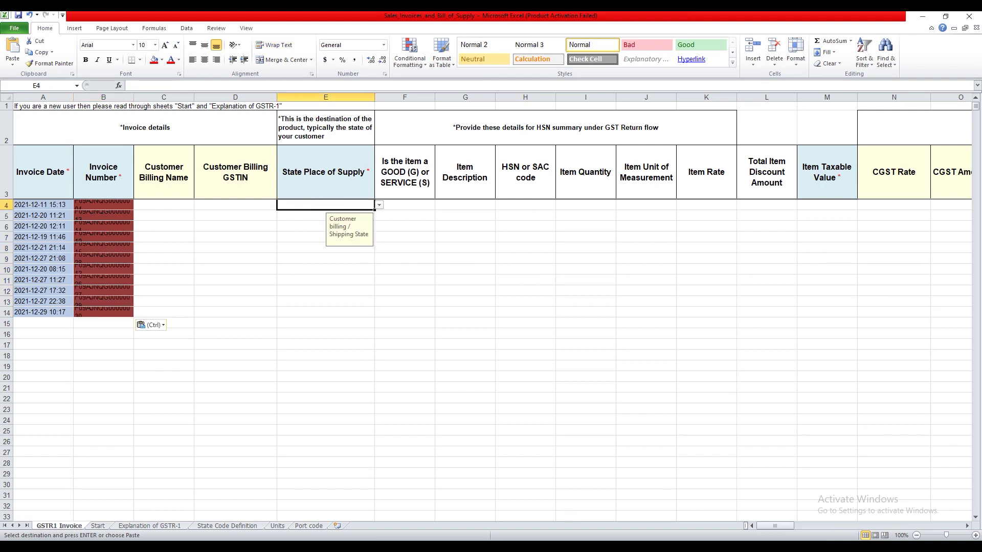
click(539, 546)
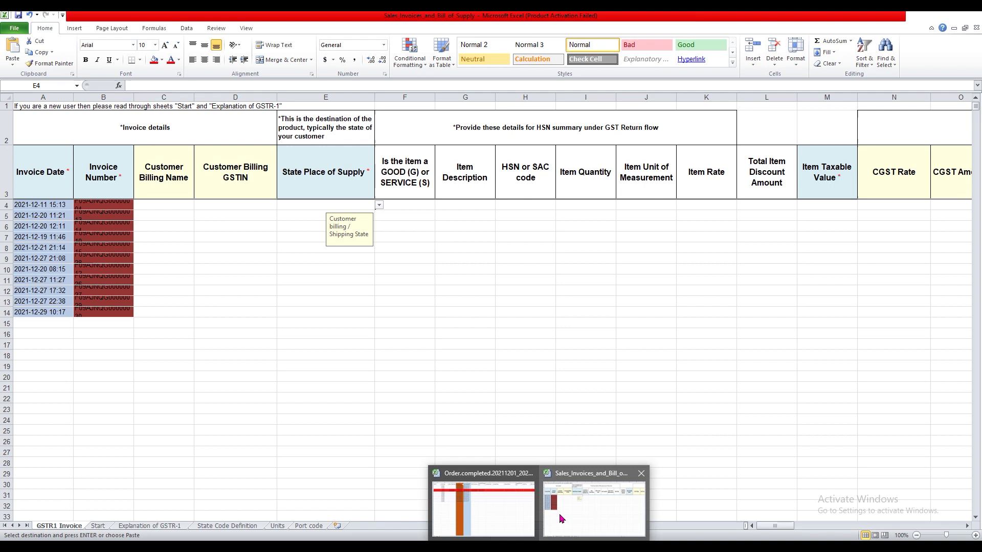
click(527, 509)
drag(636, 526, 929, 527)
drag(510, 125, 510, 145)
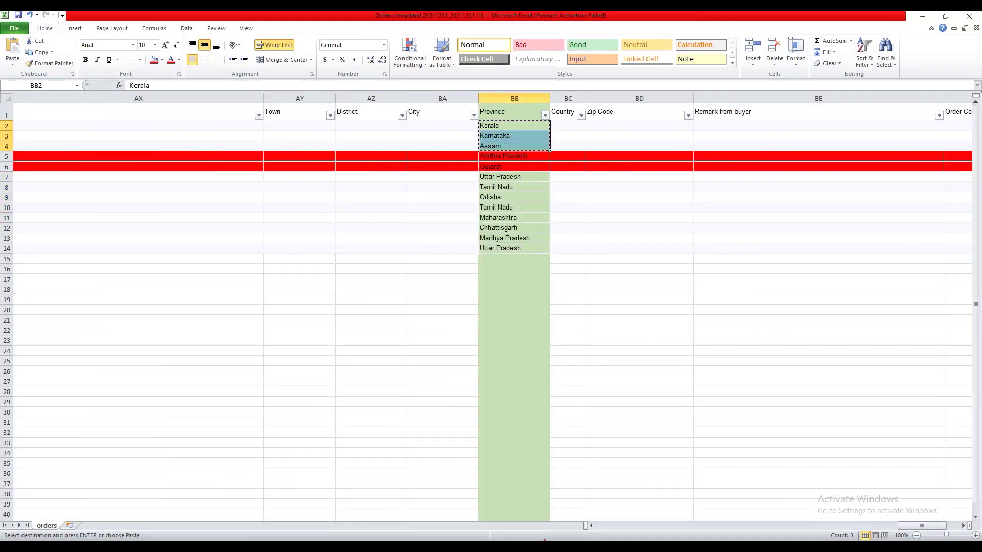
key(ctrl+c)
mouse_move(495, 526)
click(583, 503)
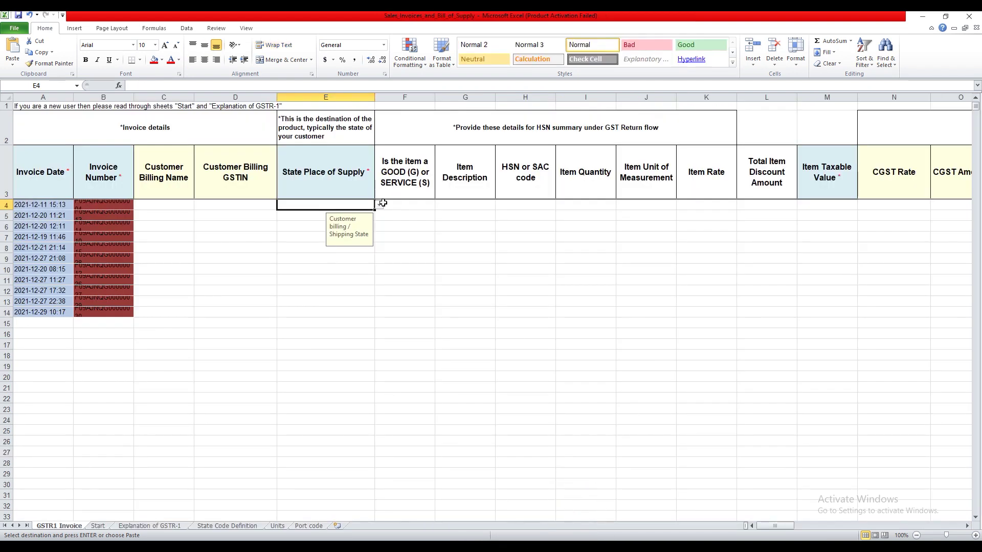
key(ctrl+v)
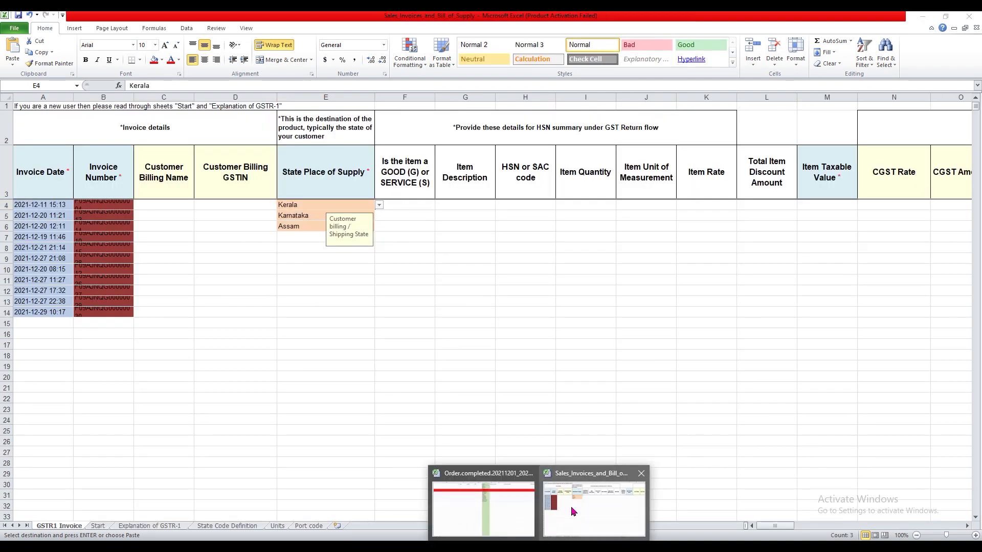
Step: Copy the provinces in BB7:BB14 of the orders sheet into the template's State Place of Supply column starting at E7
mouse_move(533, 541)
click(481, 503)
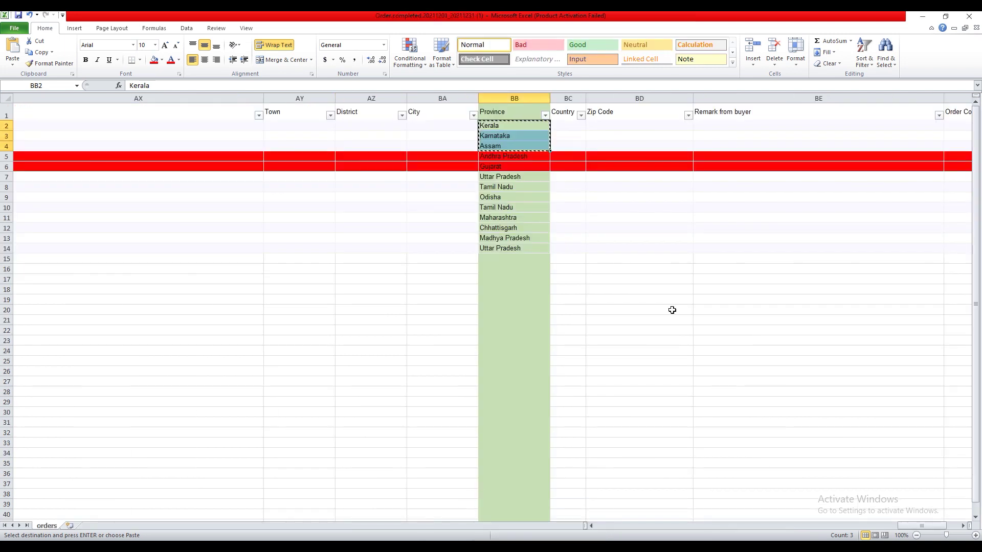
click(522, 179)
drag(522, 179, 519, 246)
key(ctrl+c)
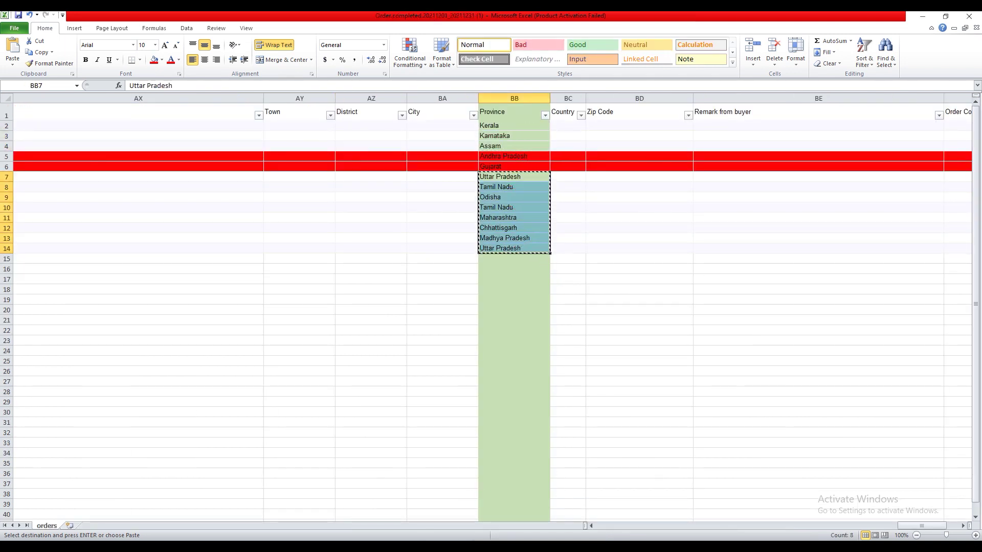
mouse_move(533, 545)
click(486, 504)
drag(896, 528, 884, 527)
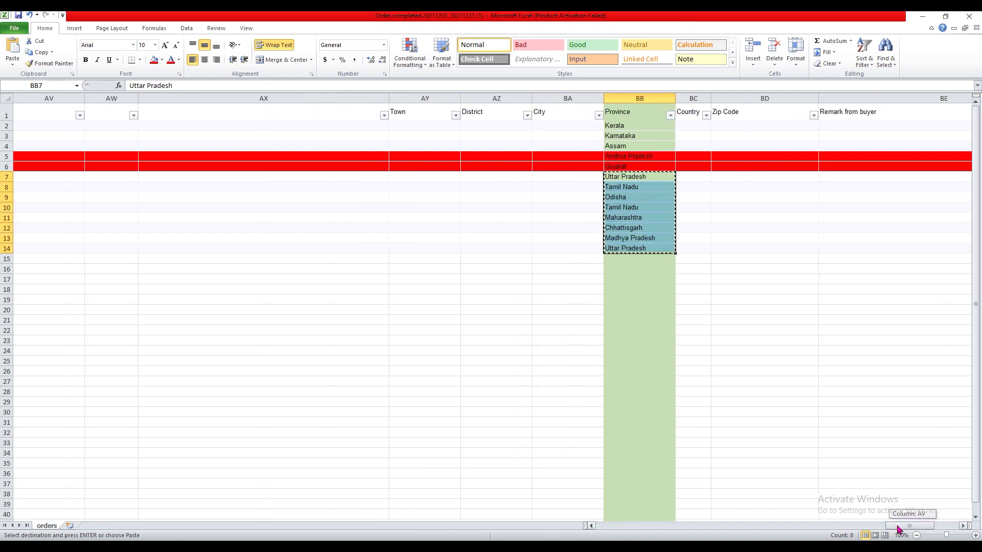
click(544, 546)
click(570, 498)
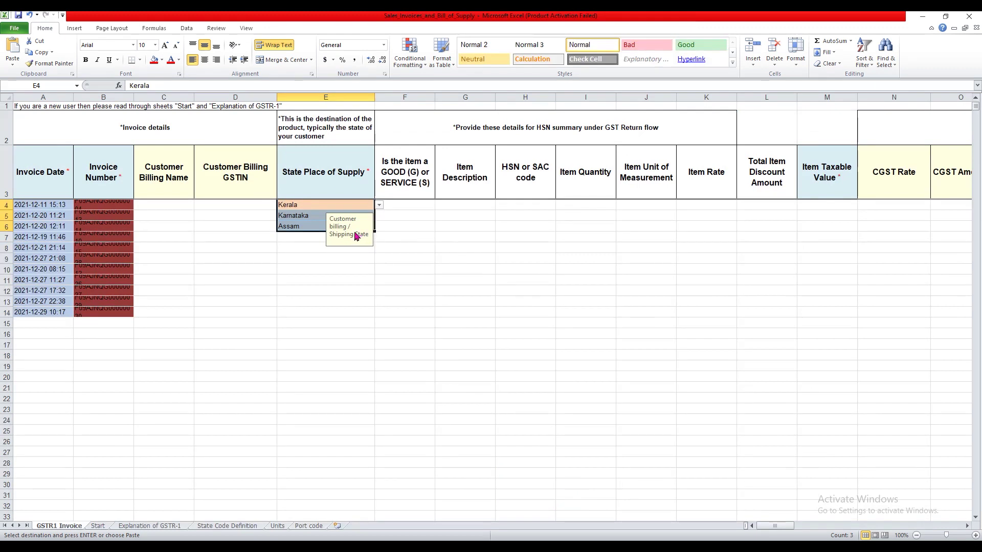
click(297, 239)
key(ctrl+v)
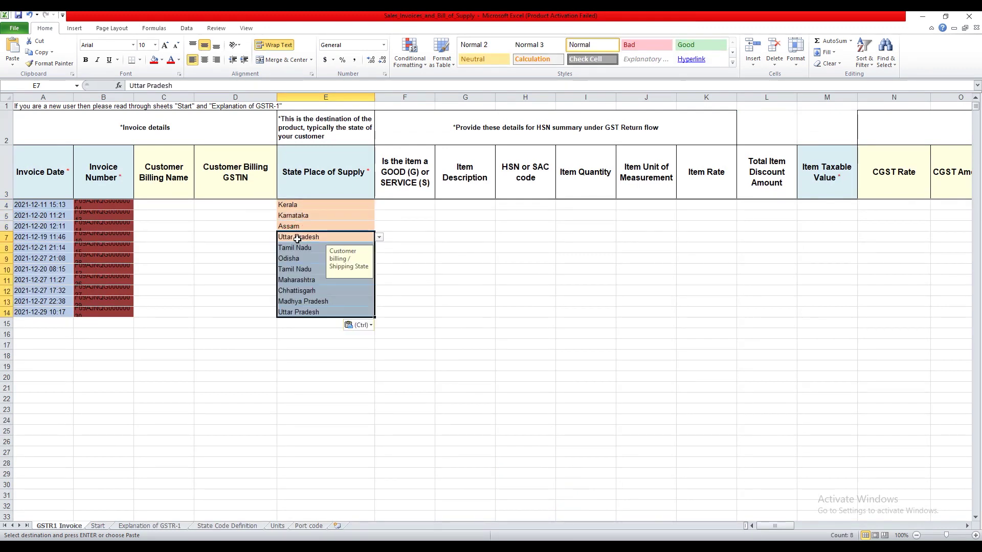
Step: Set the good-or-service field to G in F4 and fill it down to F14 for all invoices
click(269, 336)
drag(778, 528, 789, 530)
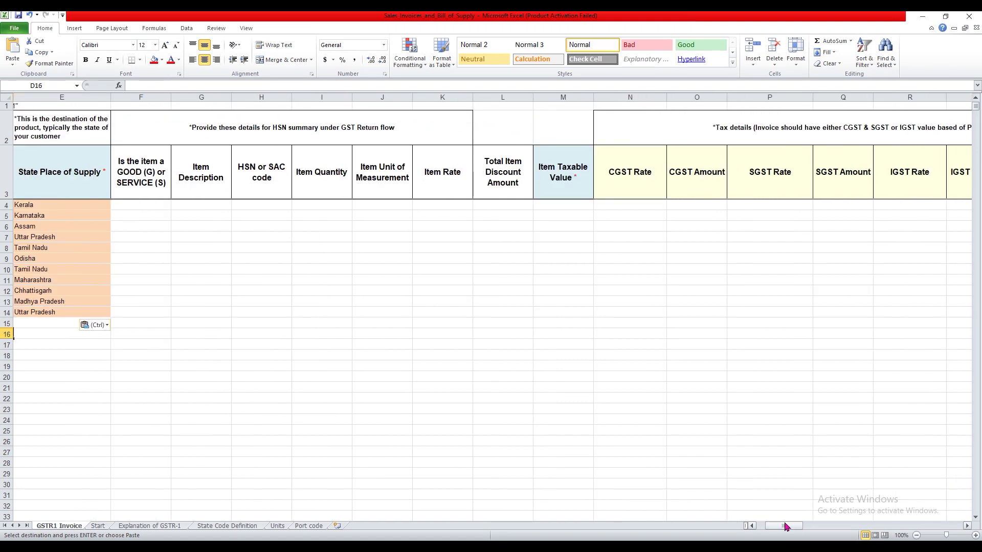
click(446, 206)
click(447, 236)
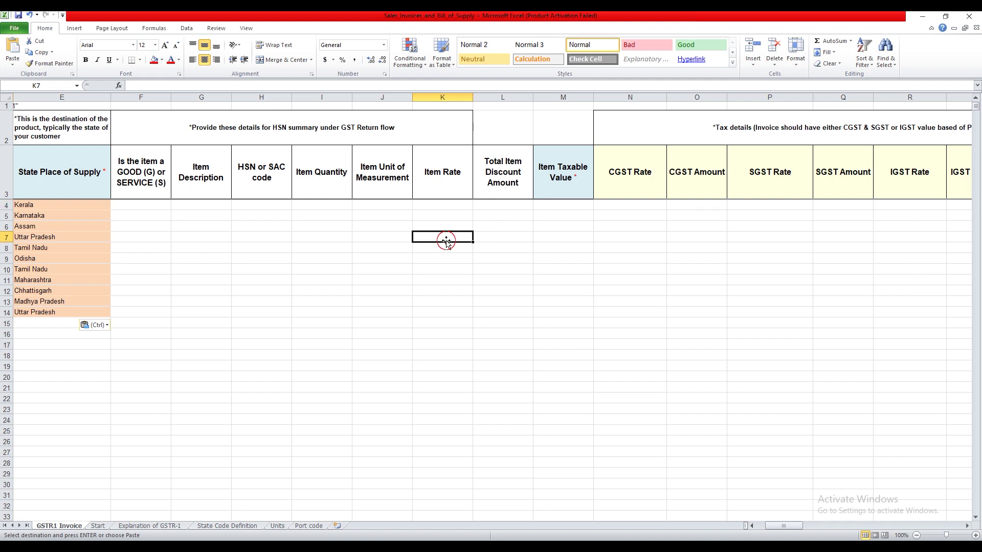
click(143, 209)
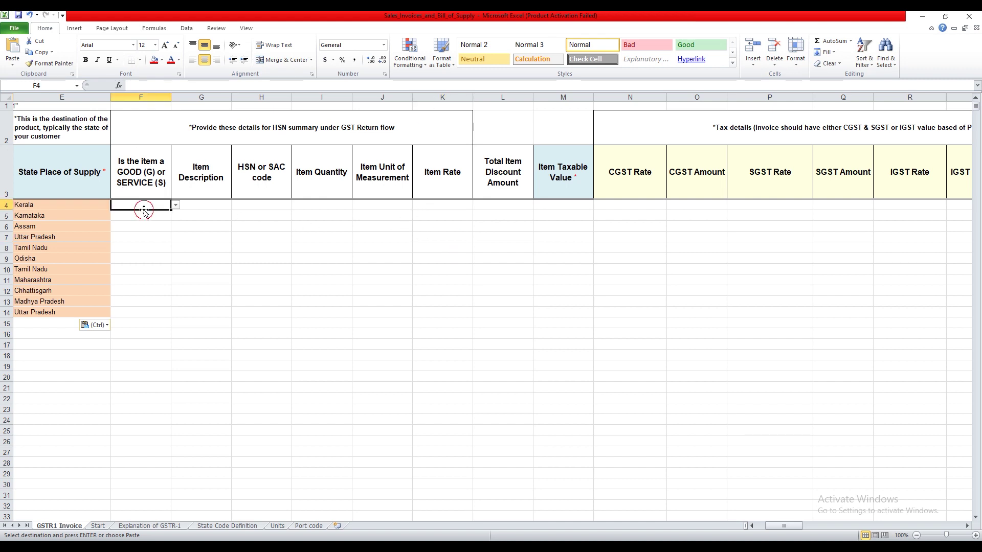
click(175, 205)
click(169, 215)
drag(171, 210, 171, 318)
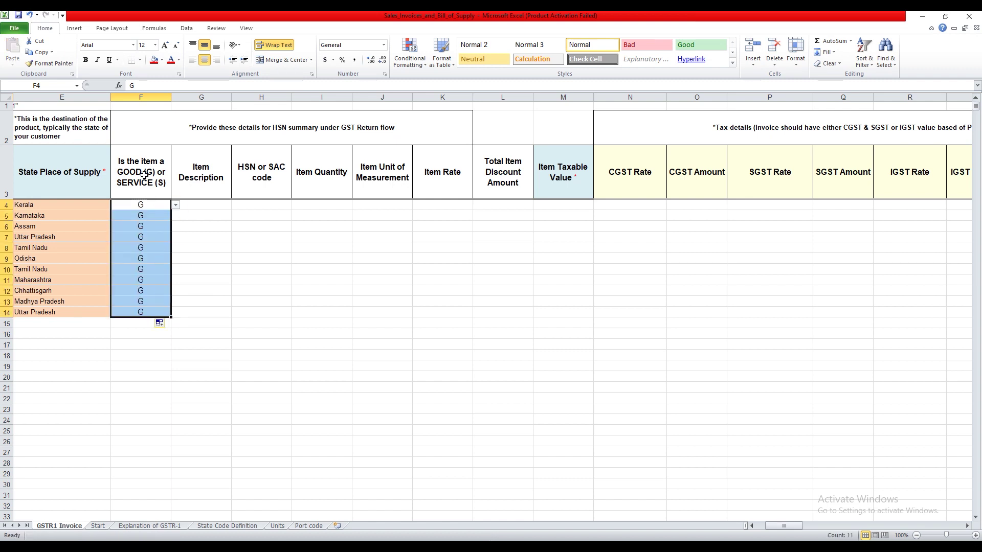
click(323, 205)
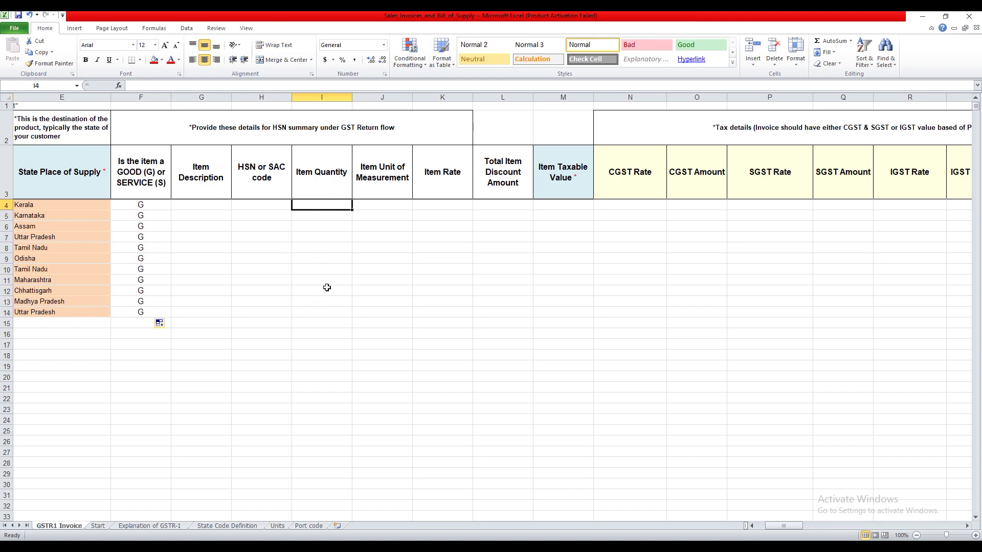
click(451, 204)
click(566, 207)
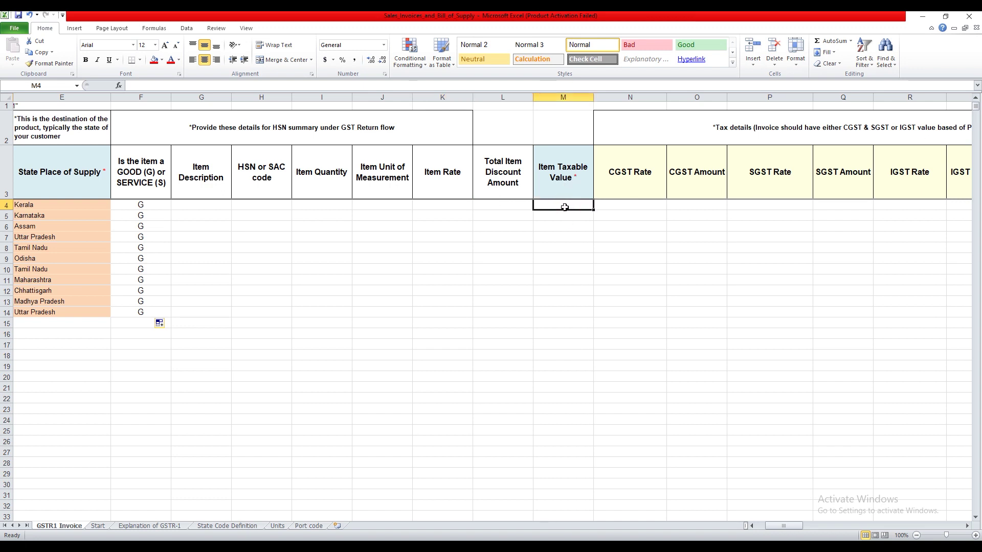
click(262, 204)
click(263, 302)
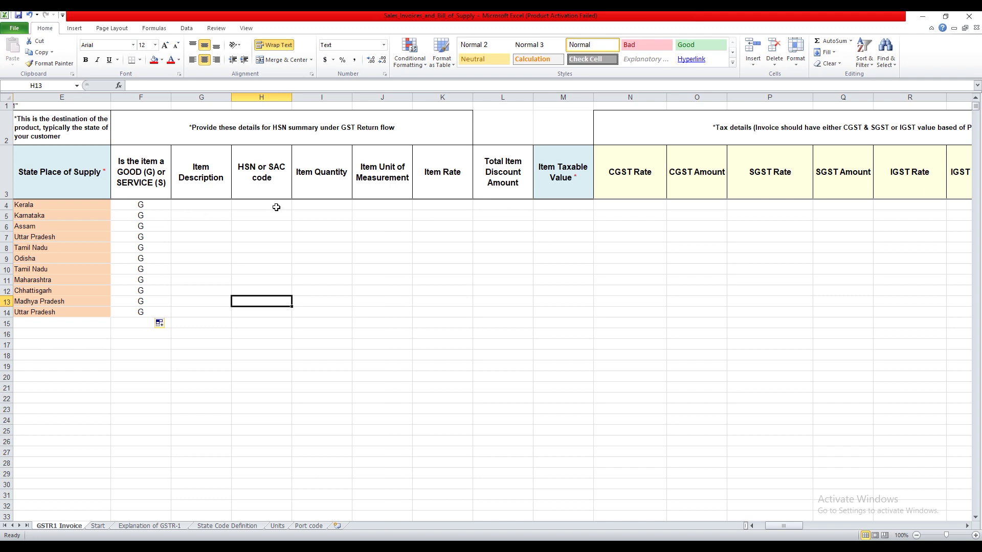
Step: Copy the item net amounts in AS2:AS4 of the orders sheet into the template's Item Taxable Value column starting at M4
click(576, 207)
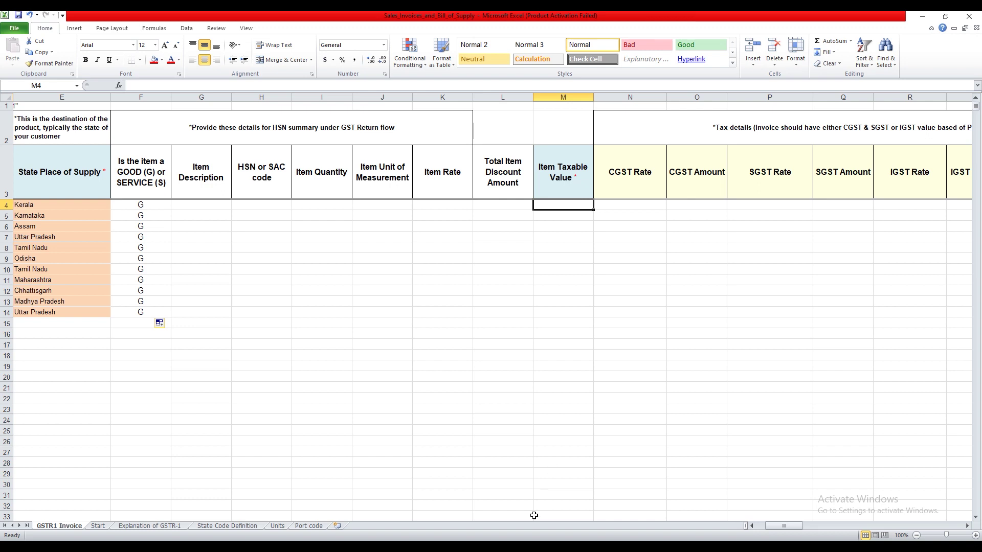
mouse_move(539, 546)
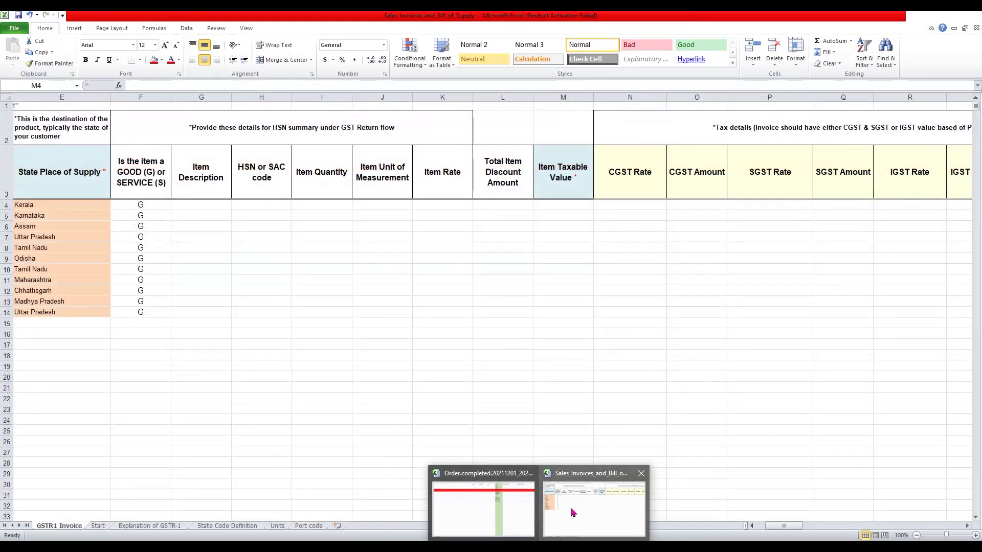
click(487, 509)
drag(929, 527, 883, 526)
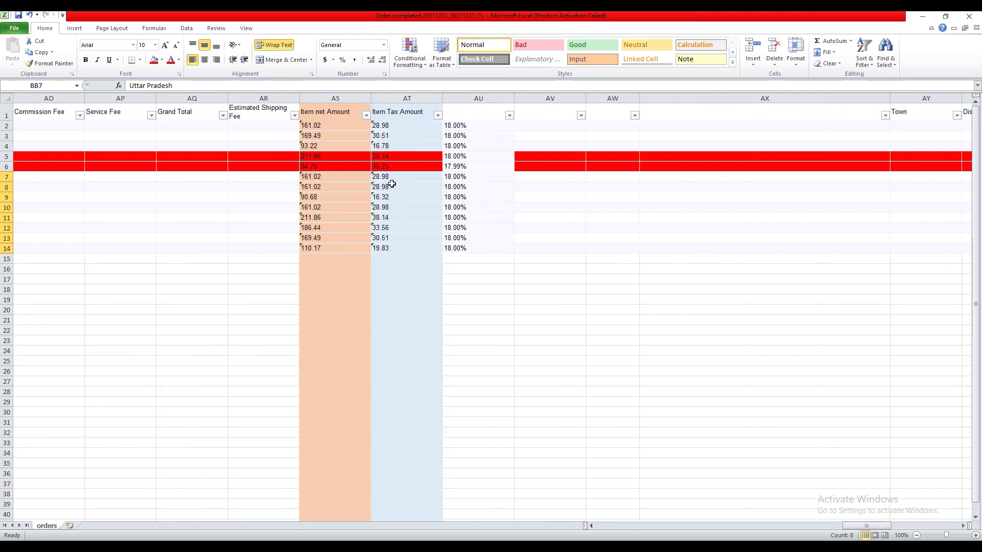
drag(322, 128, 323, 145)
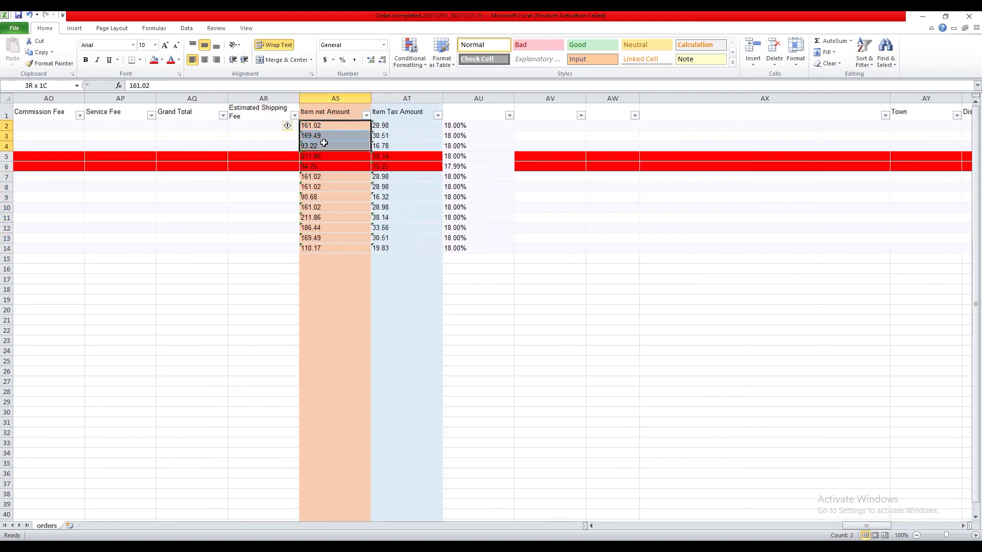
right_click(323, 143)
click(348, 159)
mouse_move(537, 541)
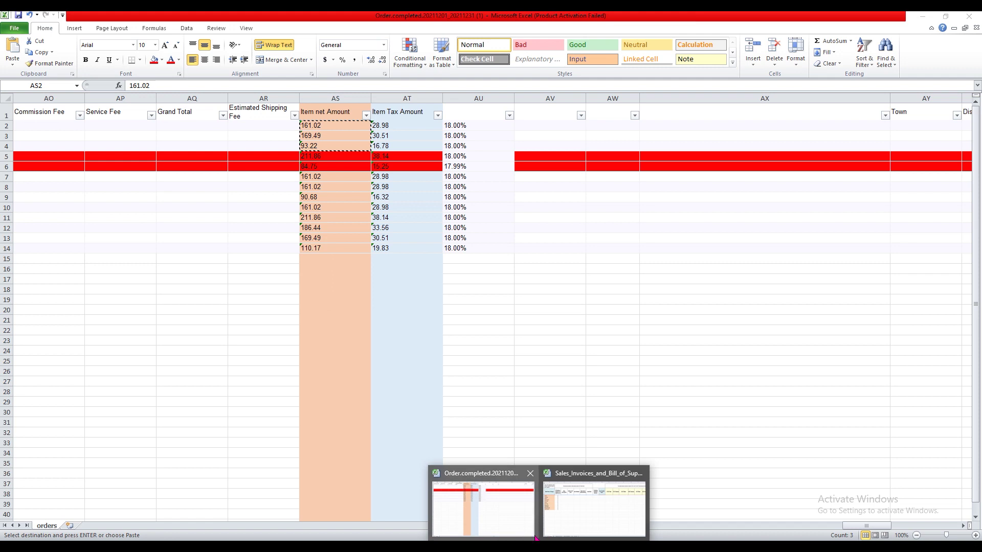
click(565, 508)
right_click(568, 205)
click(592, 248)
Step: Copy the item net amounts in AS7:AS14 of the orders sheet into the template's Item Taxable Value column starting at M7
mouse_move(542, 541)
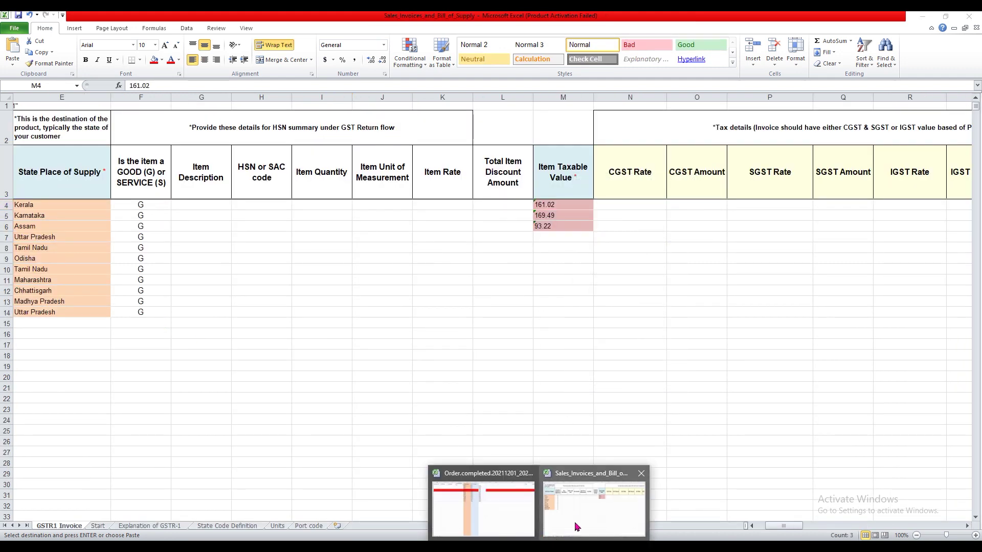
click(516, 507)
drag(338, 177, 324, 249)
right_click(324, 249)
click(349, 259)
mouse_move(538, 541)
click(504, 507)
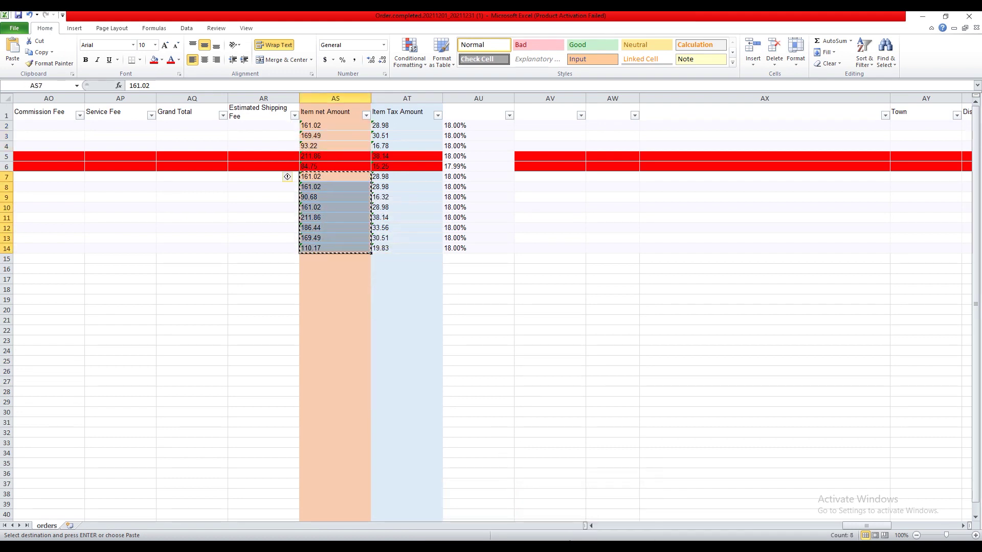
click(537, 543)
click(572, 517)
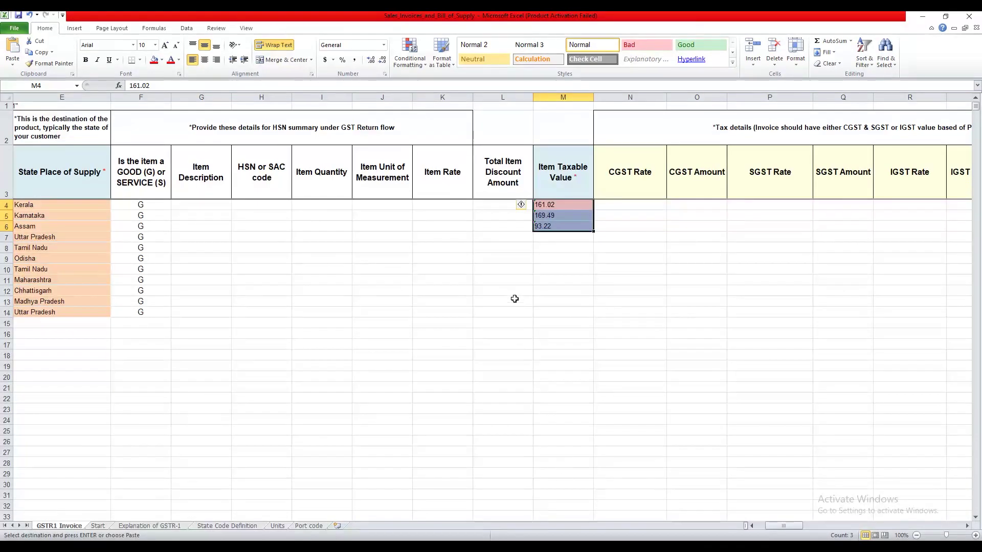
right_click(553, 235)
click(575, 274)
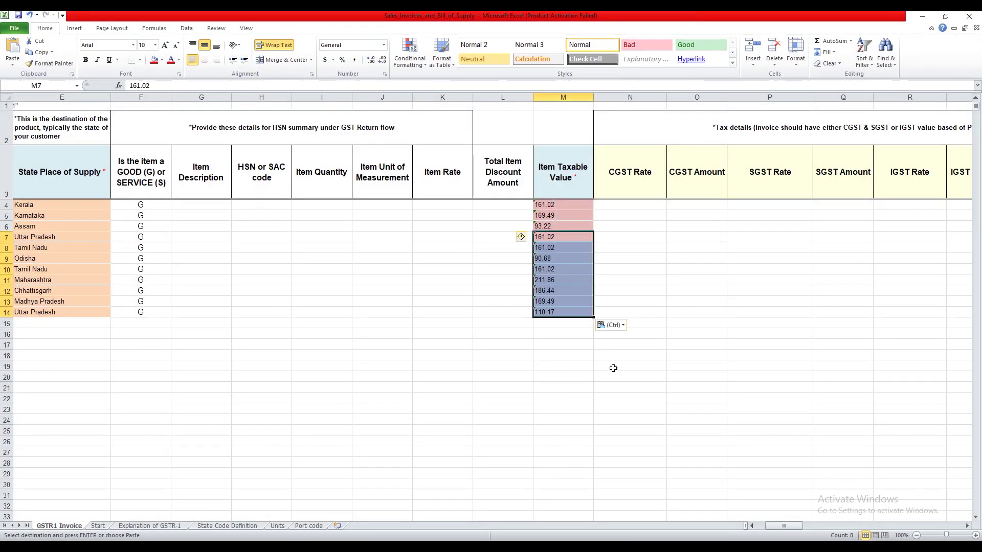
Step: Compare the template's CGST, SGST and IGST columns with the tax amounts and calculated tax rates in the orders sheet
drag(782, 531, 786, 529)
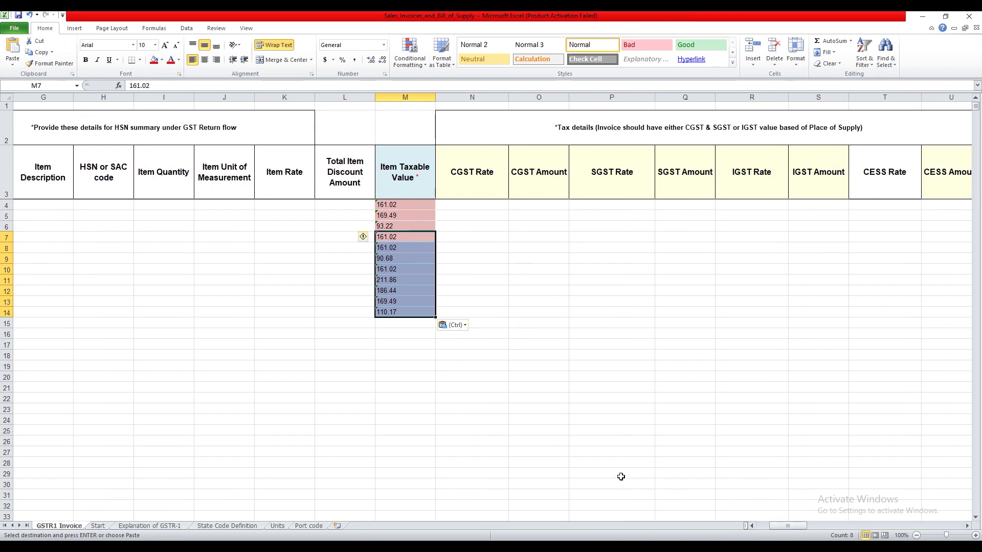
click(521, 398)
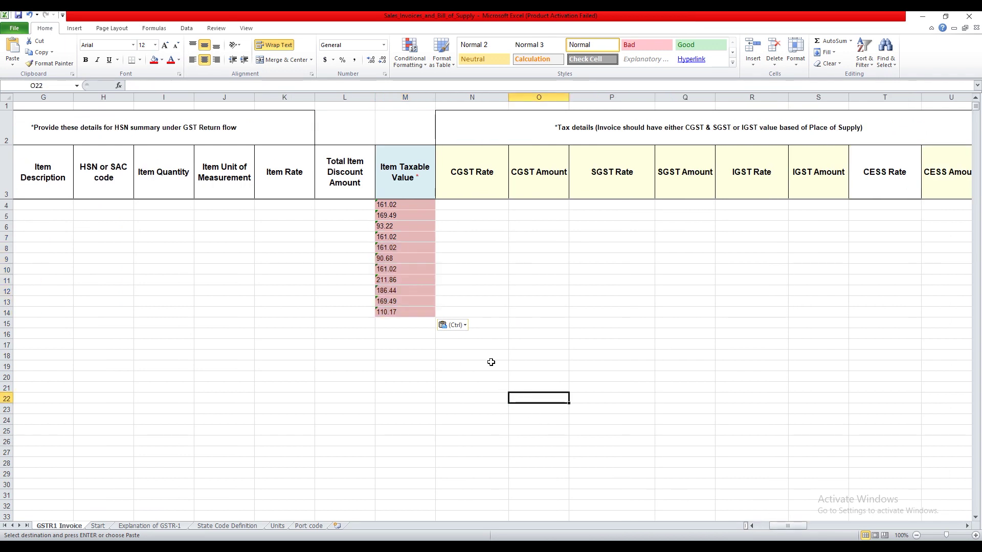
click(611, 366)
scroll(629, 399, right, 4)
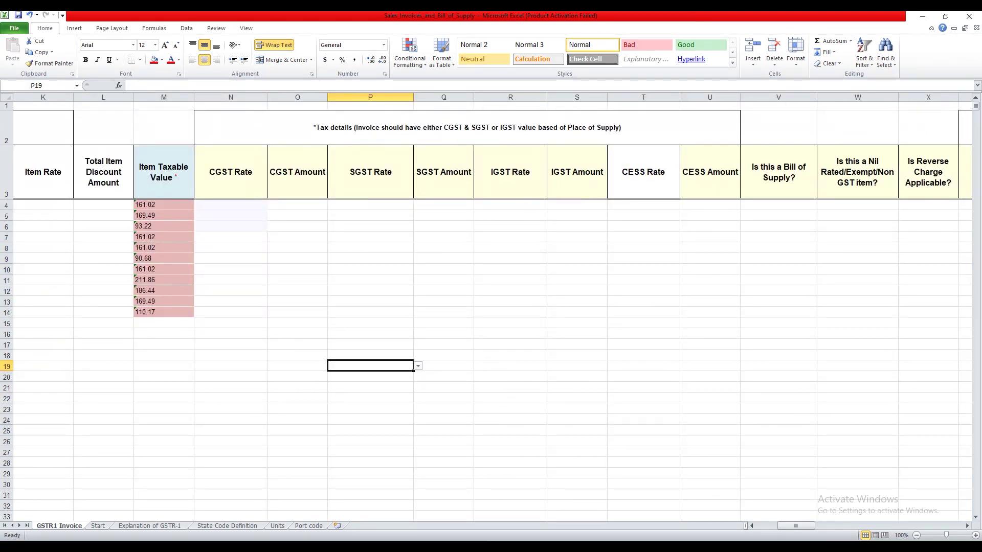
click(491, 511)
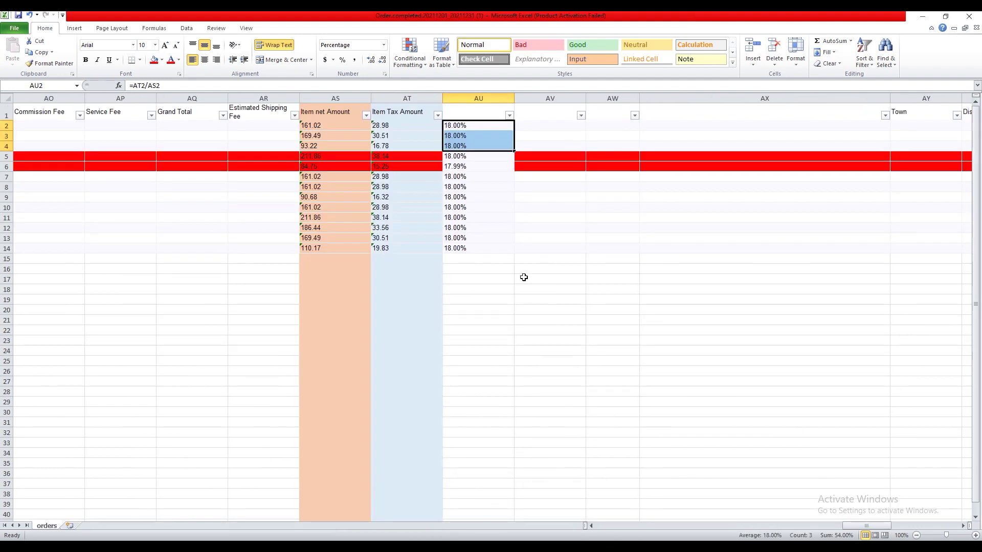
click(491, 322)
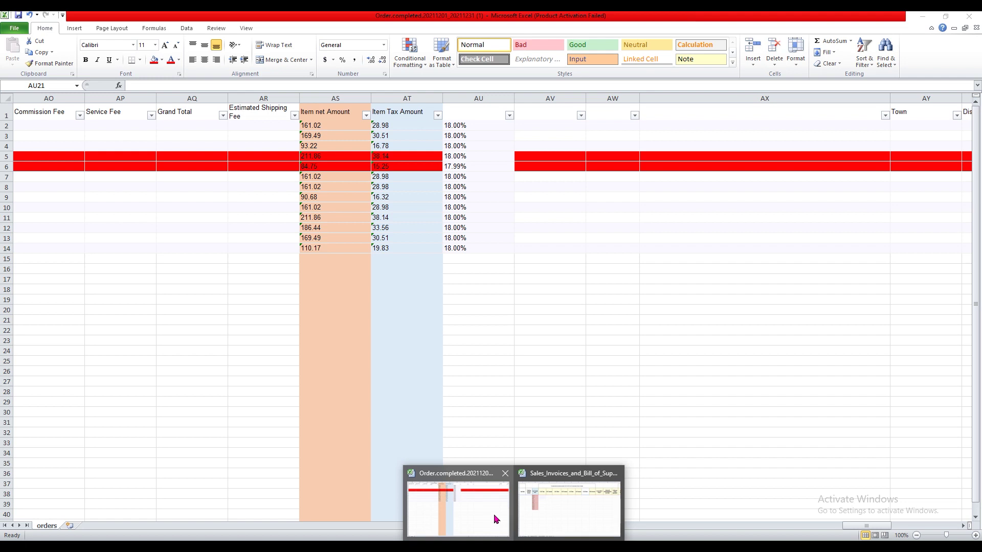
click(560, 519)
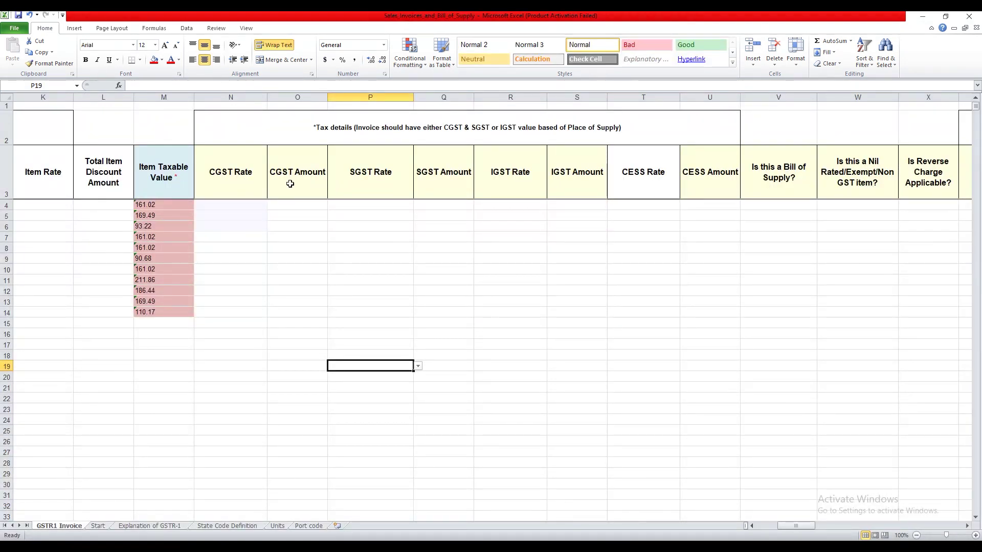
Step: Examine the tax rates offered for the SGST Rate in P4 and the CGST Rate in N4
click(368, 185)
click(376, 207)
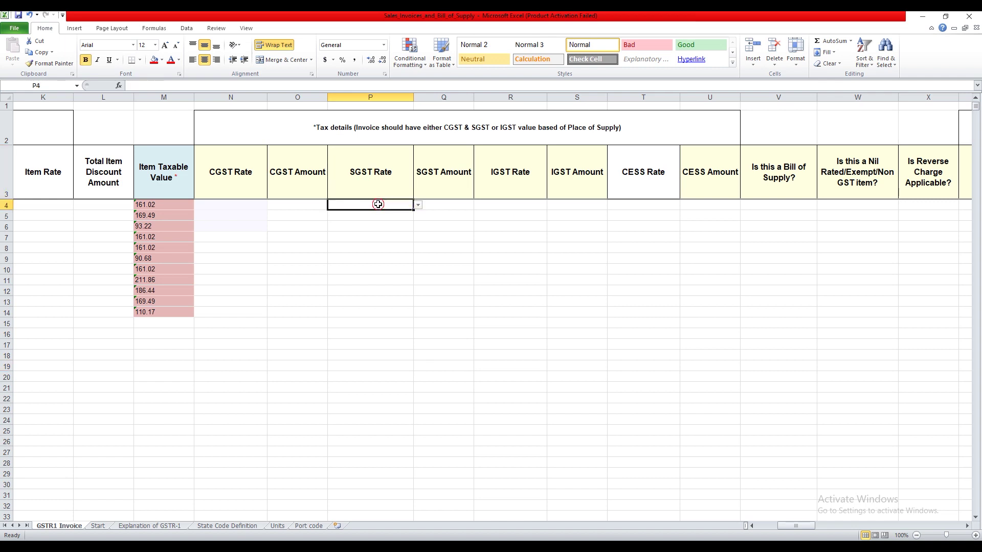
click(418, 205)
click(401, 322)
click(243, 206)
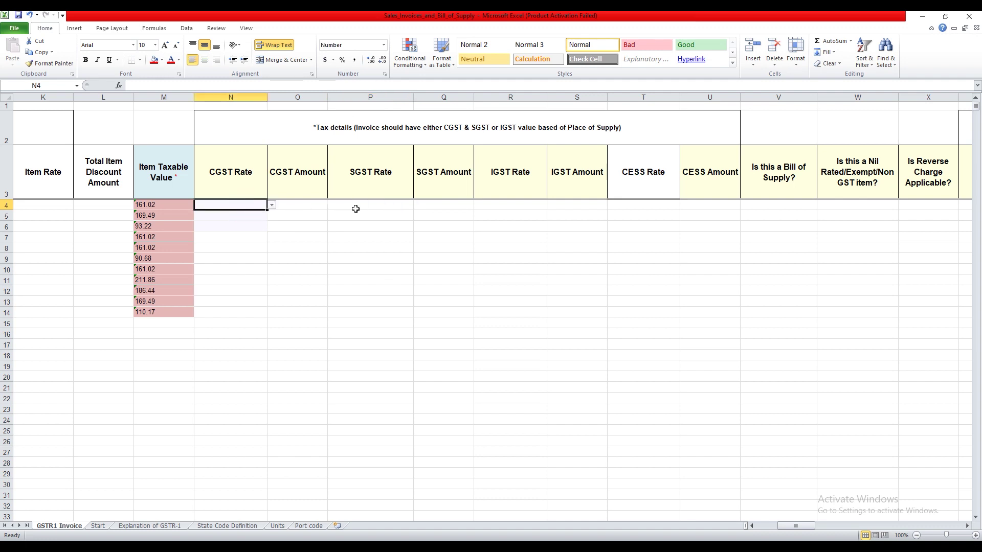
click(273, 206)
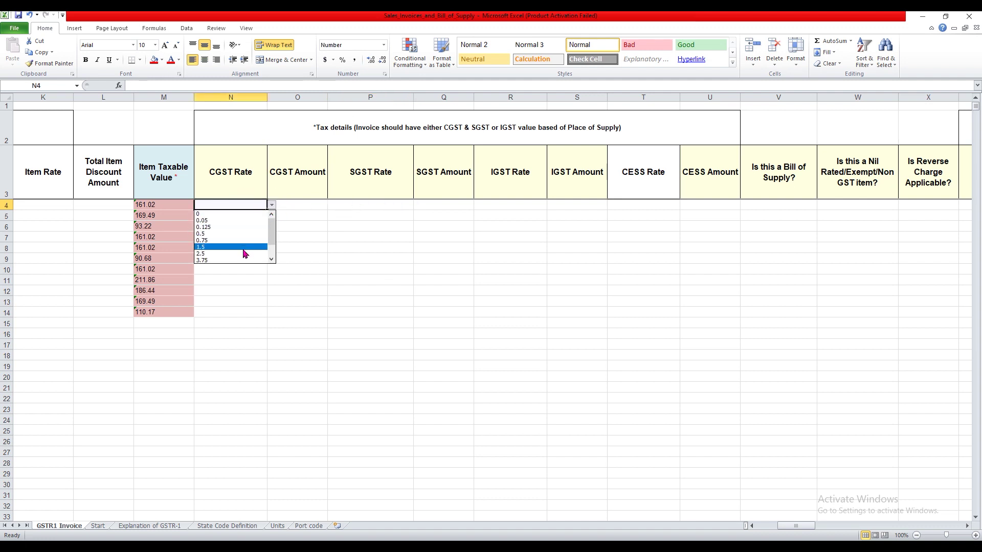
click(384, 205)
click(384, 205)
click(418, 205)
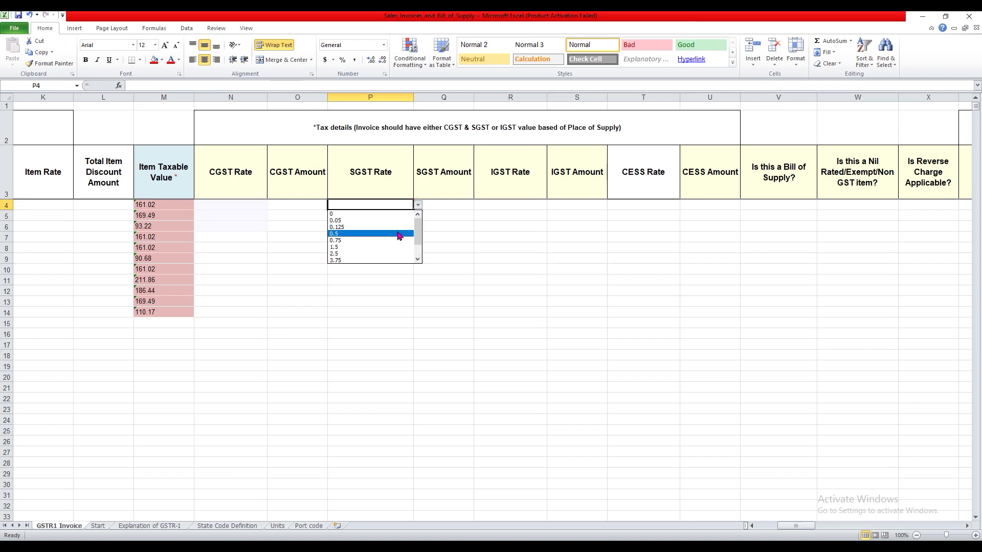
click(519, 254)
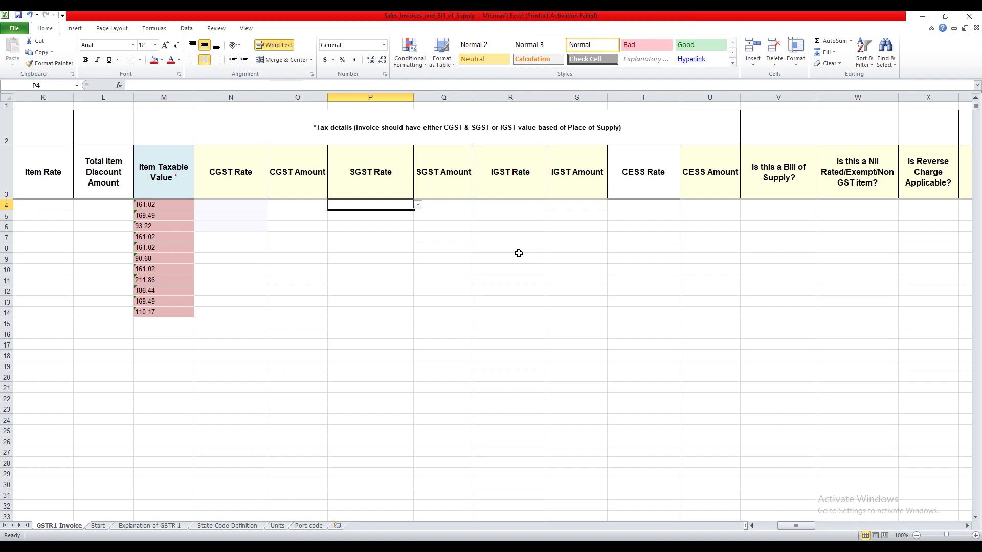
Step: Set the IGST Rate to 18 in R4 and fill it down to R14 for all invoices
click(508, 203)
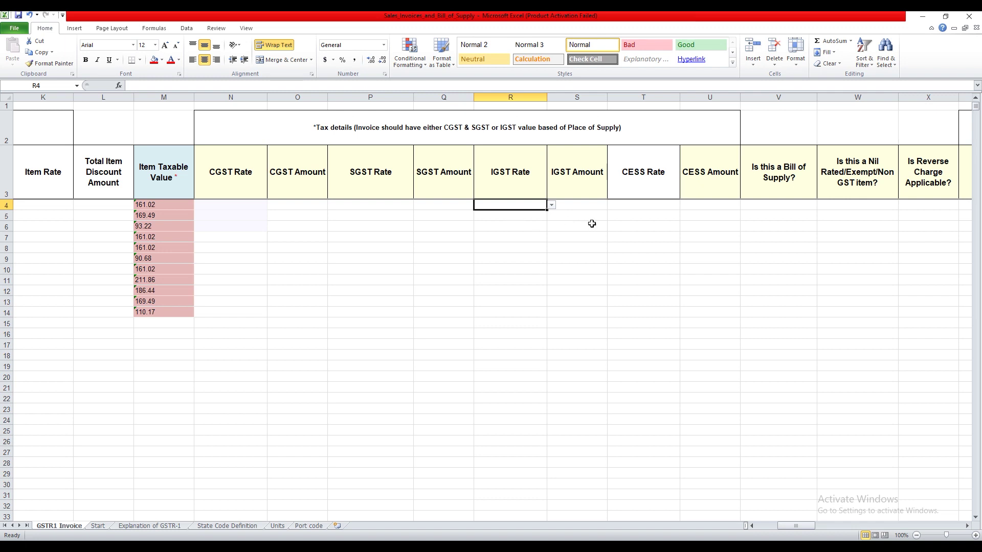
click(551, 205)
drag(554, 233, 553, 251)
click(493, 253)
click(517, 214)
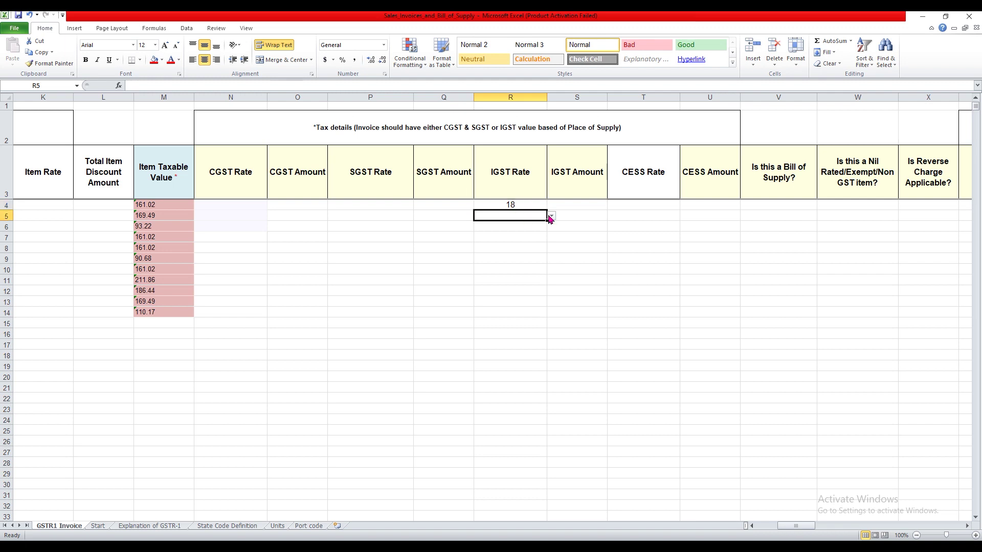
click(552, 216)
key(Escape)
click(537, 259)
click(532, 205)
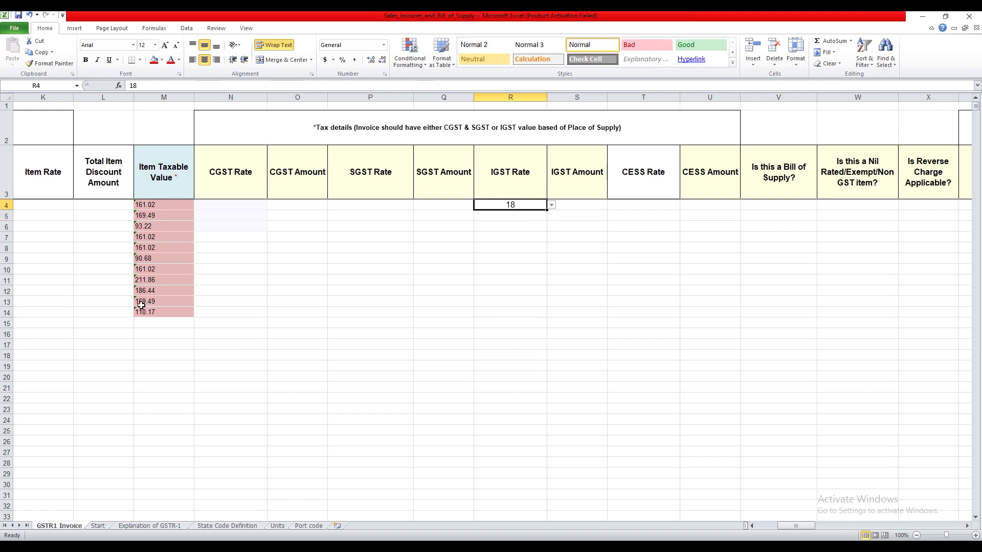
drag(547, 209, 530, 317)
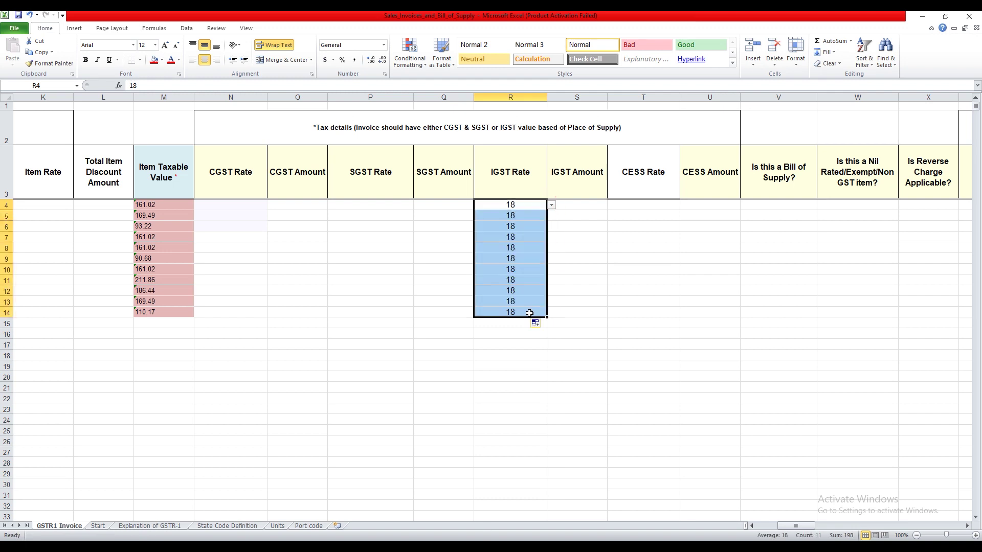
click(505, 342)
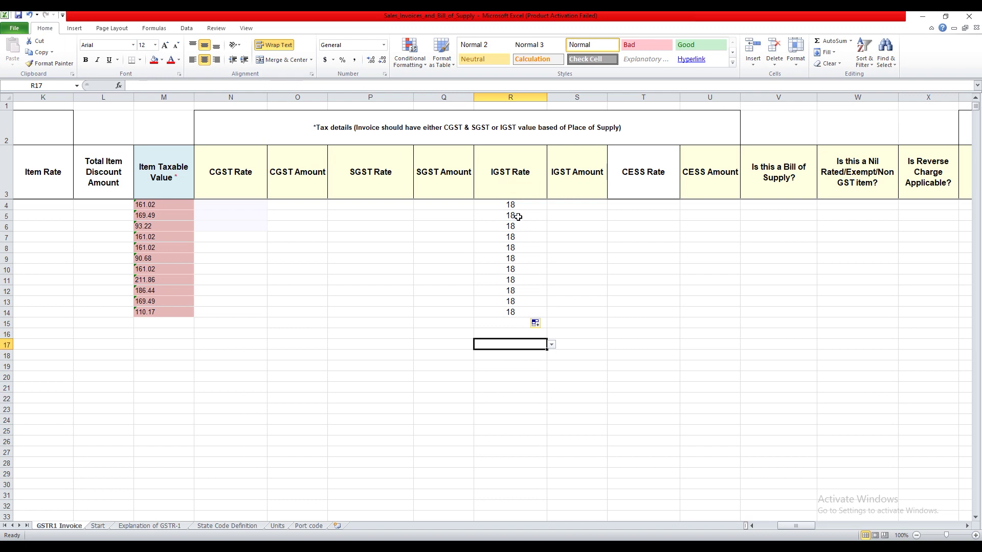
Step: Copy the item tax amounts in AT2:AT4 of the orders sheet into the template's IGST Amount column starting at S4
click(573, 205)
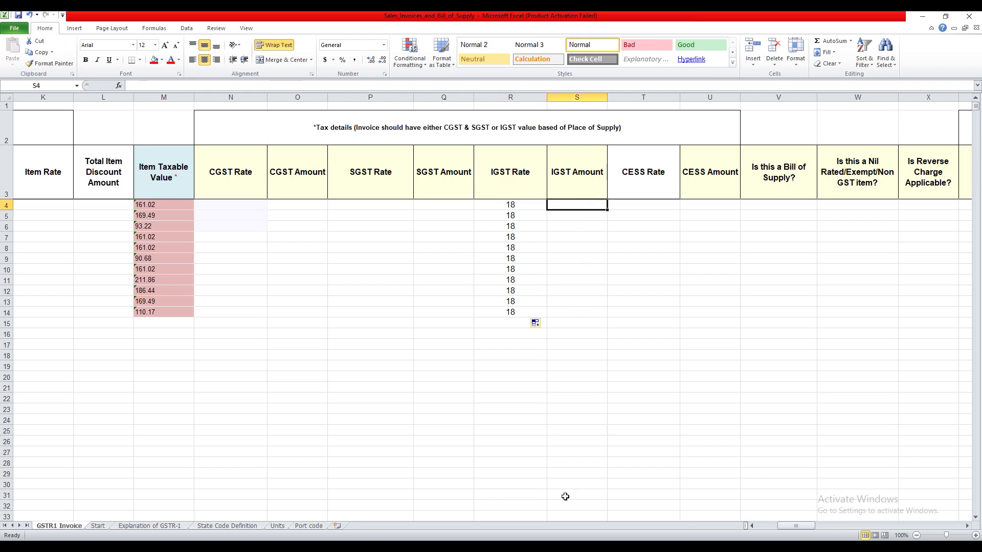
mouse_move(519, 547)
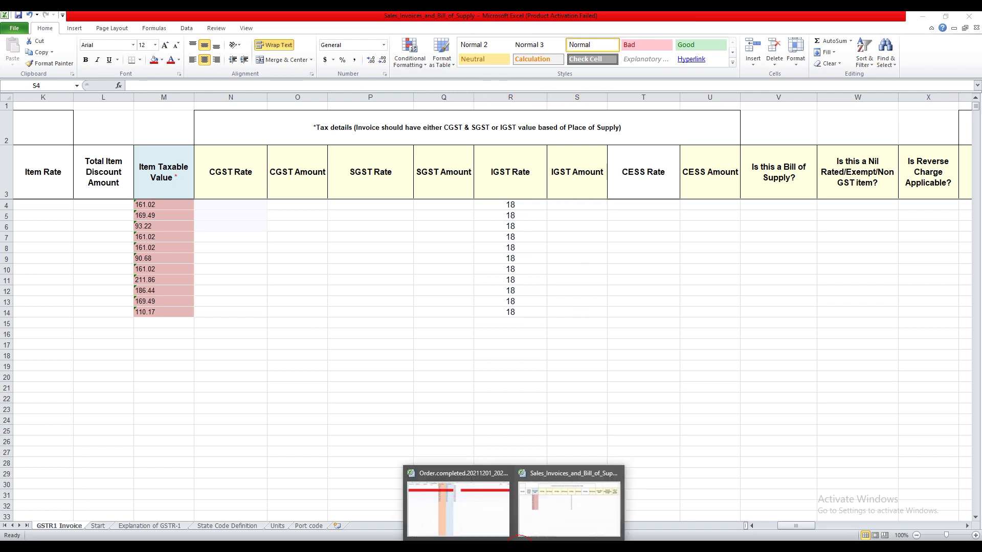
click(499, 527)
drag(385, 127, 388, 144)
right_click(395, 136)
click(409, 156)
mouse_move(512, 546)
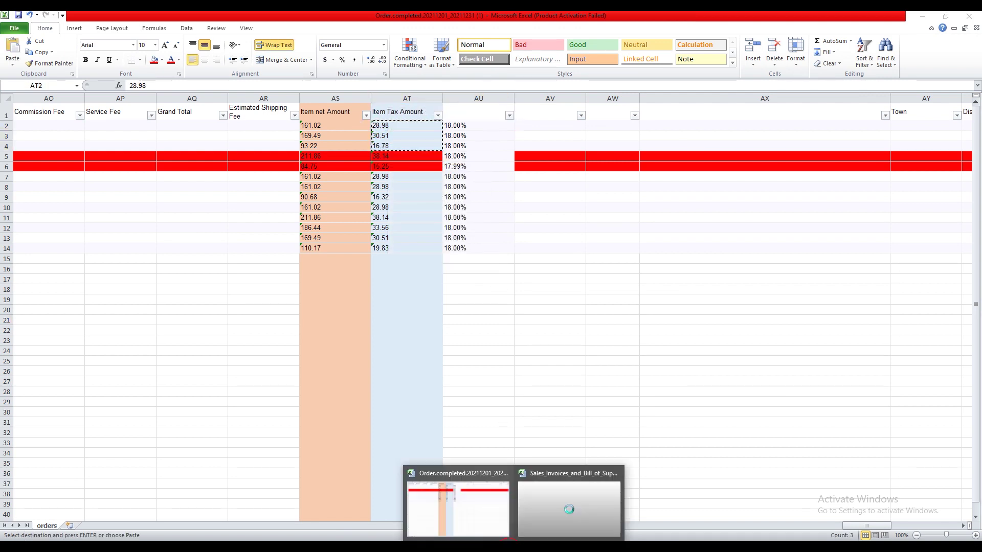
click(543, 504)
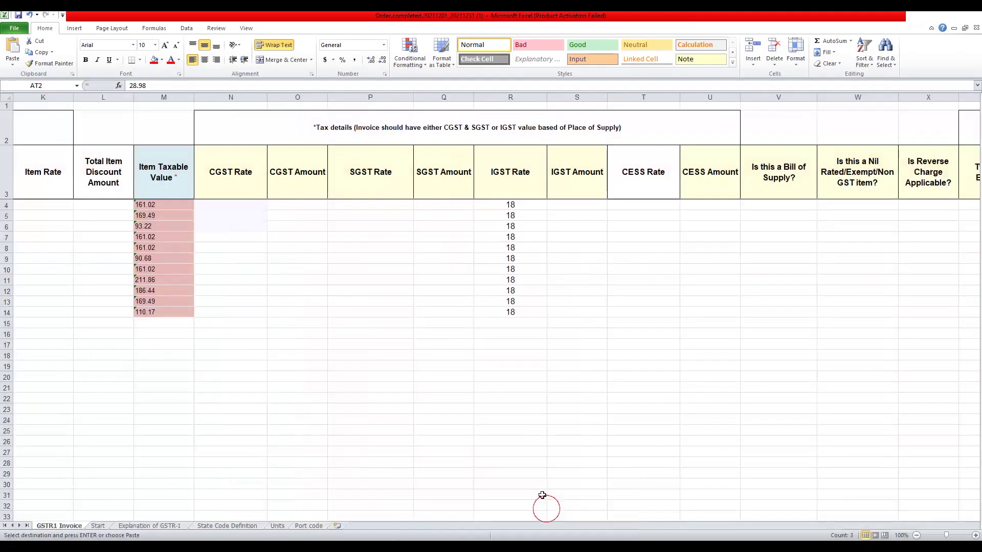
right_click(574, 204)
click(596, 241)
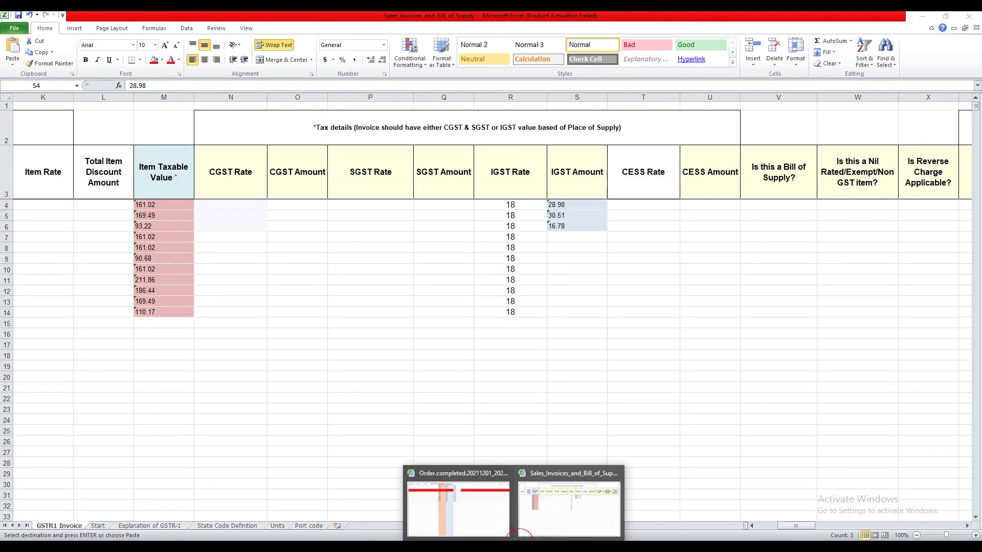
Step: Copy the item tax amounts in AT7:AT14 of the orders sheet into the template's IGST Amount column starting at S7
mouse_move(511, 547)
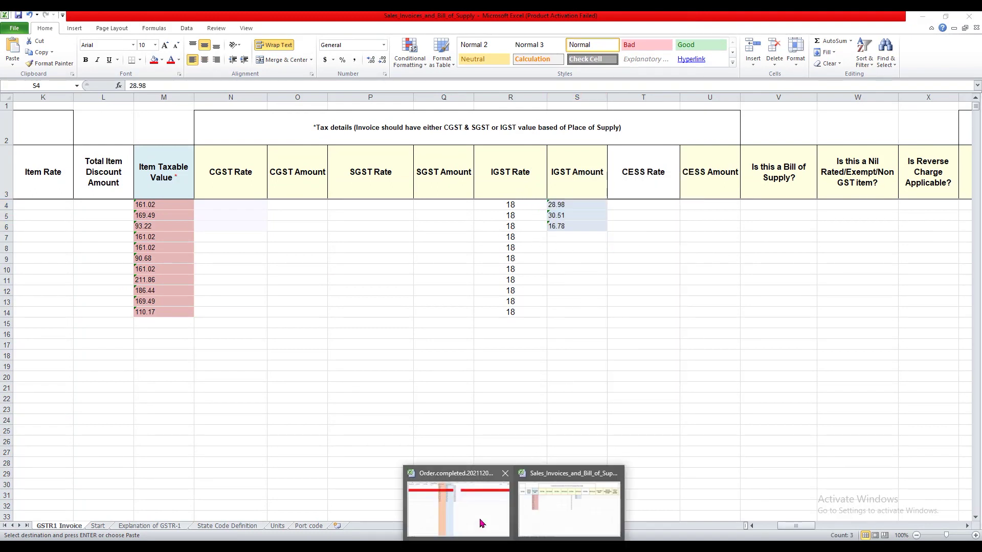
click(451, 506)
drag(418, 179, 382, 247)
right_click(390, 240)
click(416, 255)
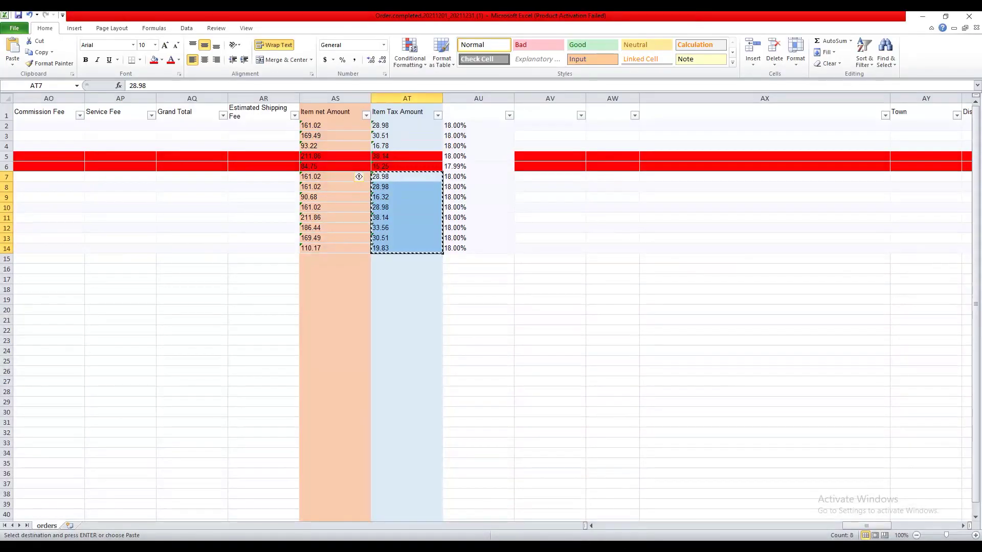
mouse_move(512, 546)
click(571, 503)
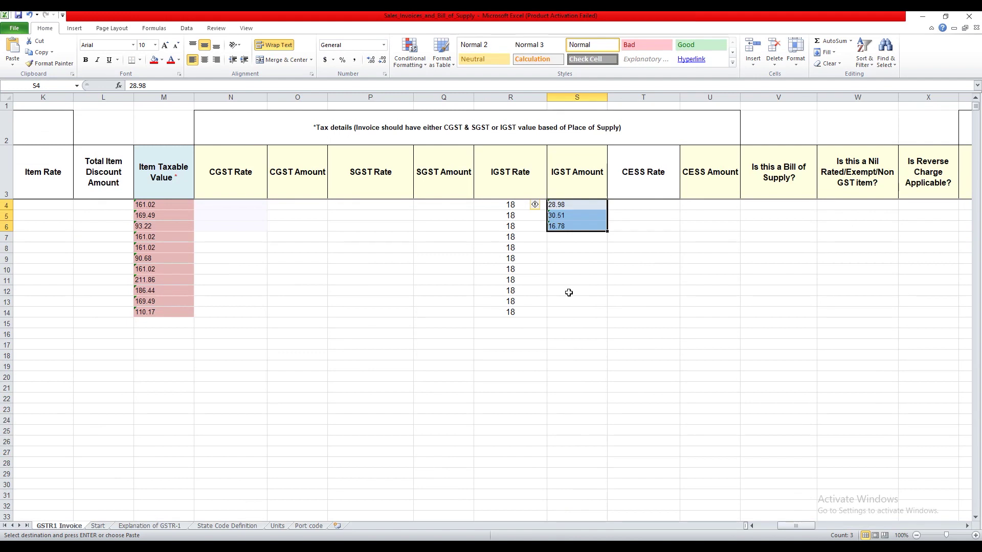
right_click(567, 239)
click(594, 278)
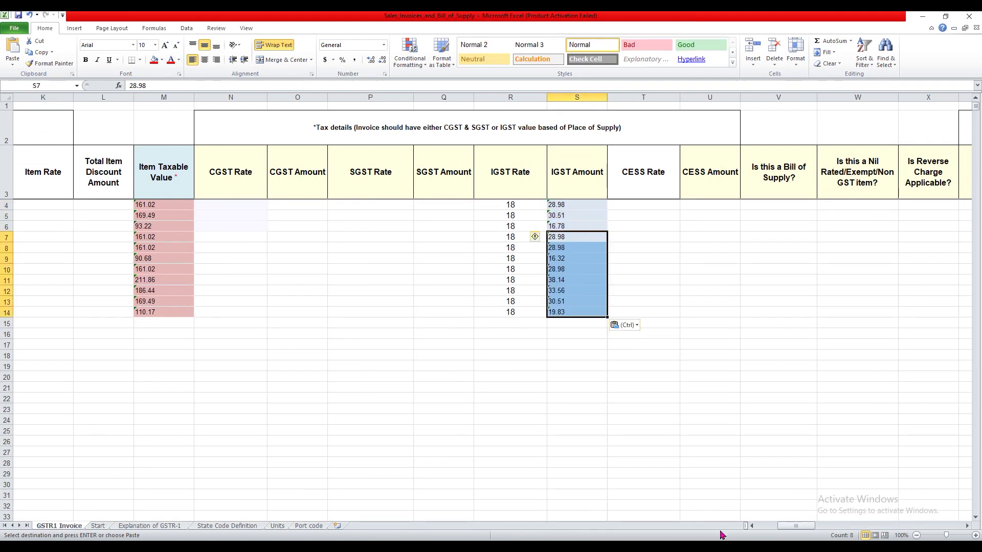
Step: Review the filled invoice columns from the start of the sheet and save the Sales Invoices and Bill of Supply workbook
drag(782, 527, 740, 519)
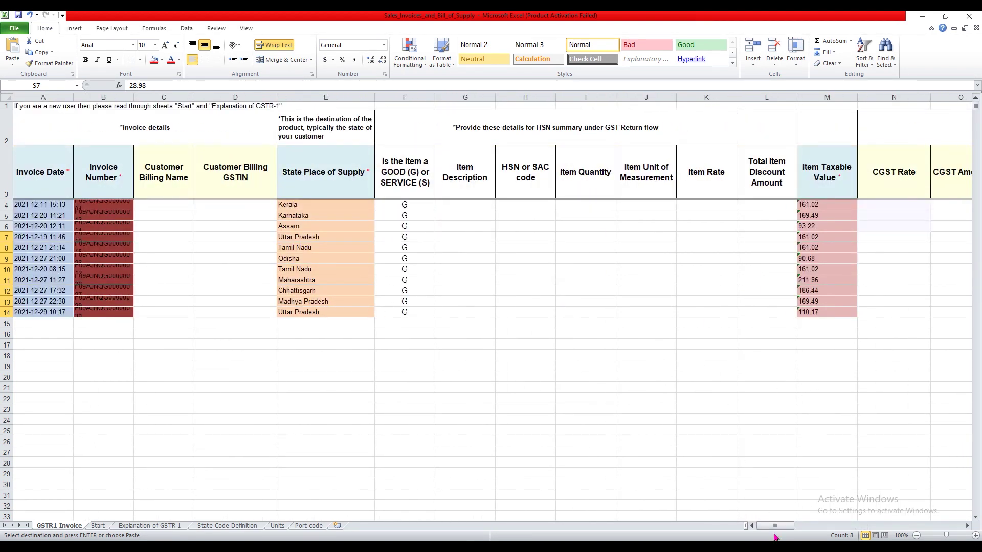
click(5, 30)
click(10, 41)
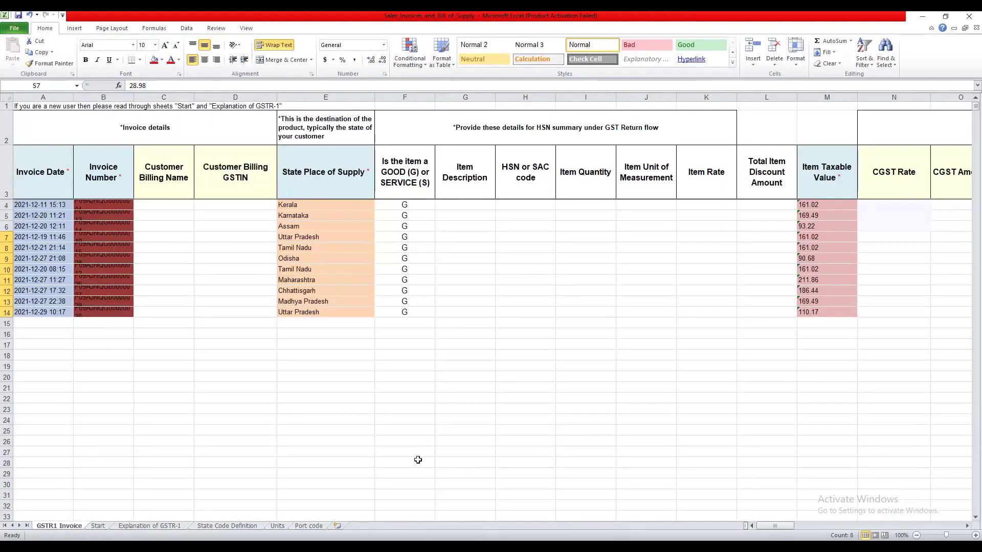
Step: Switch to ClearTax Desktop and choose Sales Invoices and Bill of Supply as the template for the data import
key(alt+Tab)
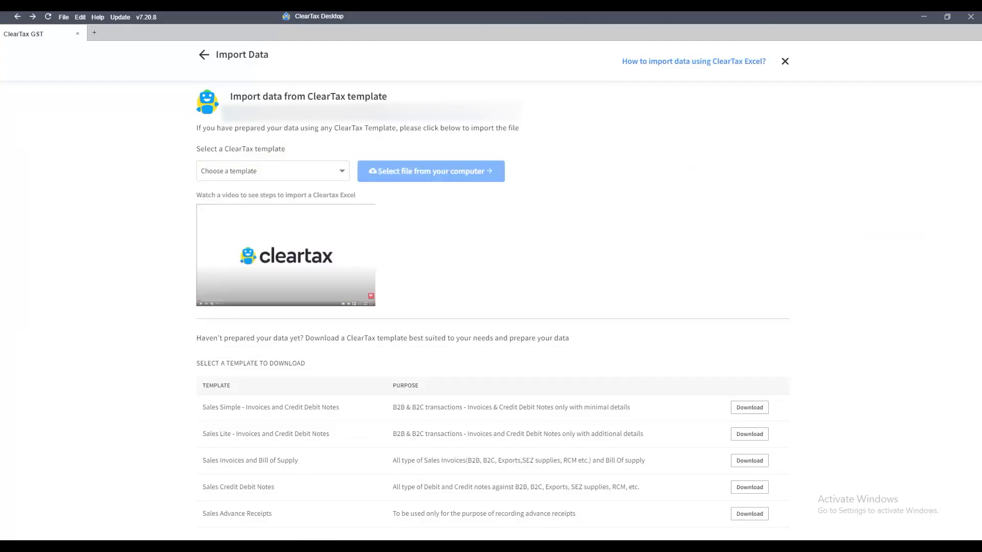
click(305, 174)
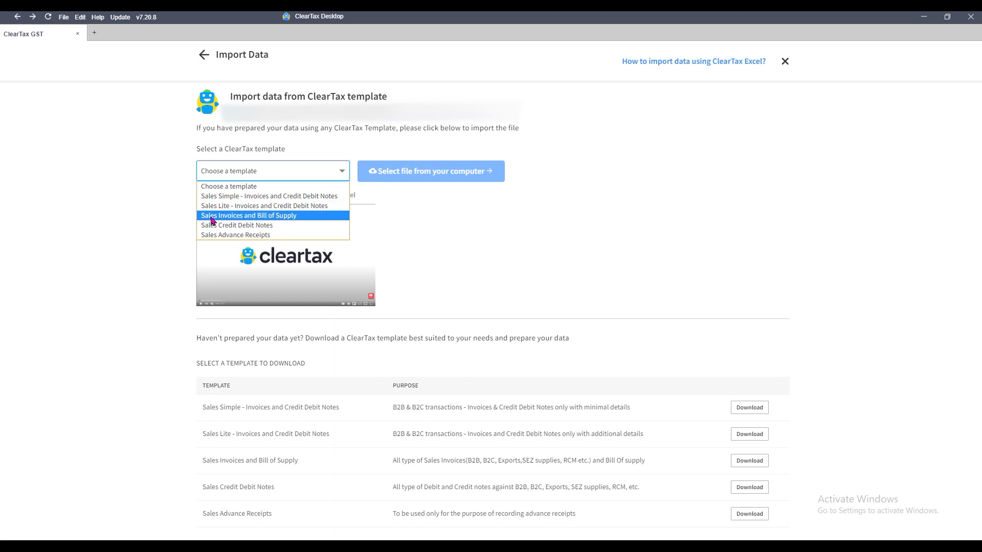
click(278, 216)
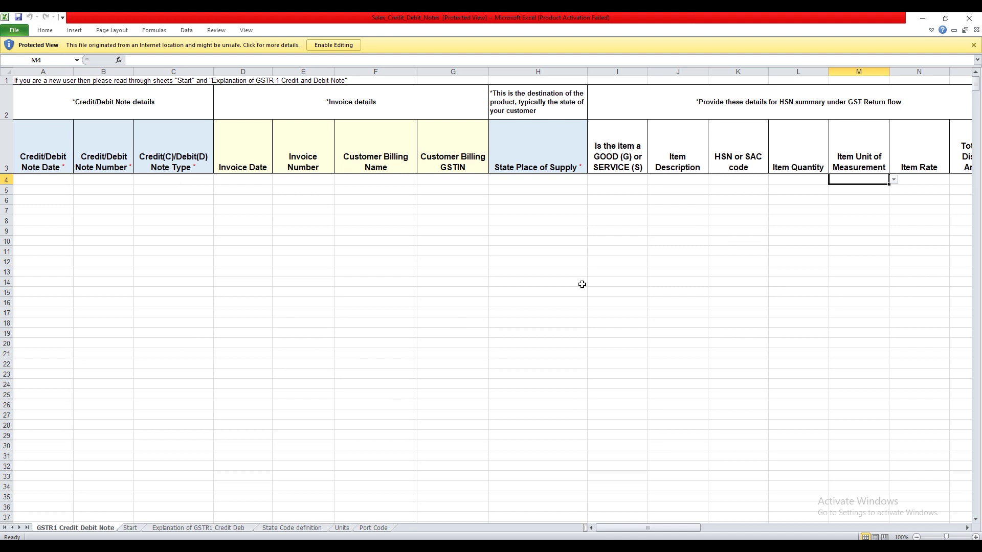
Step: Enable editing in the Sales_Credit_Debit_Notes template and inspect its place of supply and credit/debit note date, number and type columns
click(333, 45)
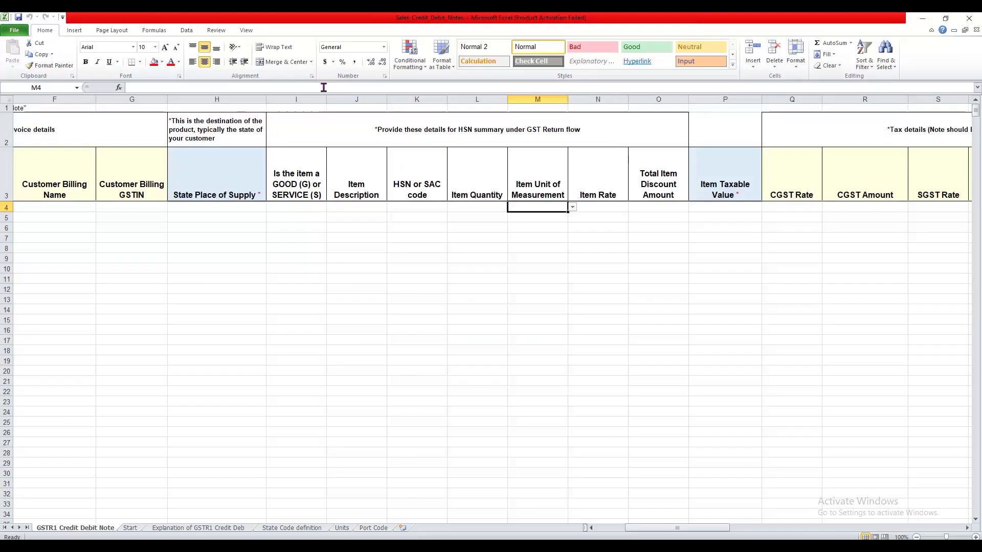
click(209, 258)
click(204, 207)
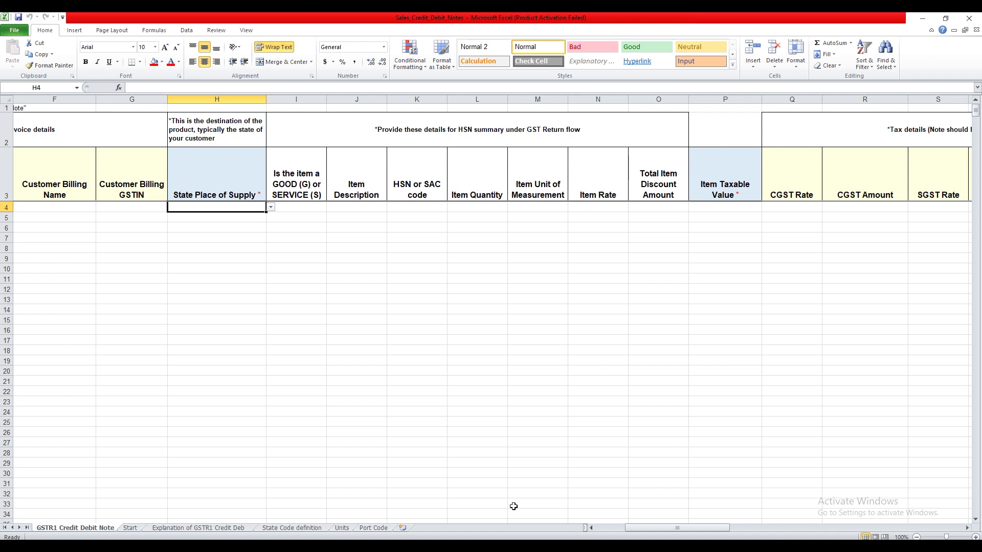
drag(684, 529, 644, 529)
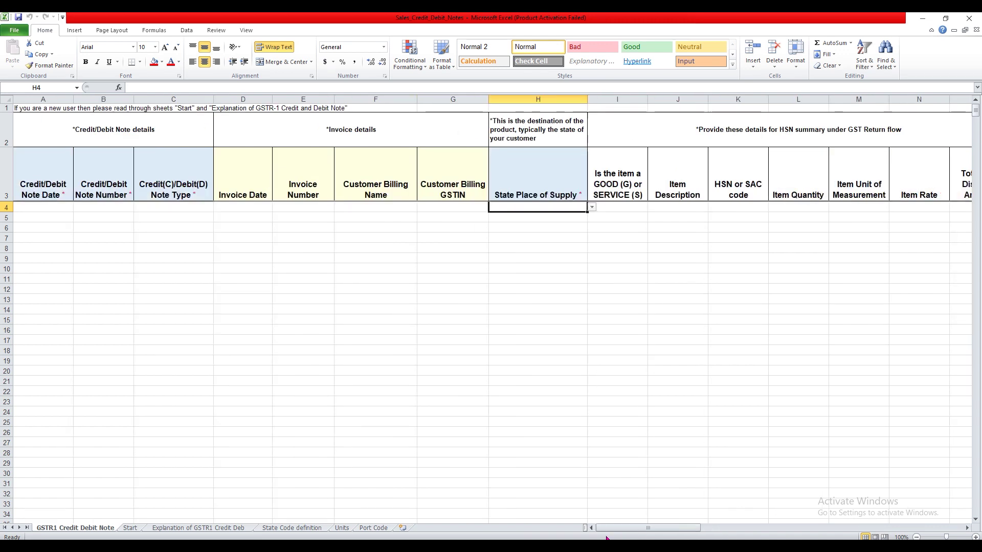
click(45, 204)
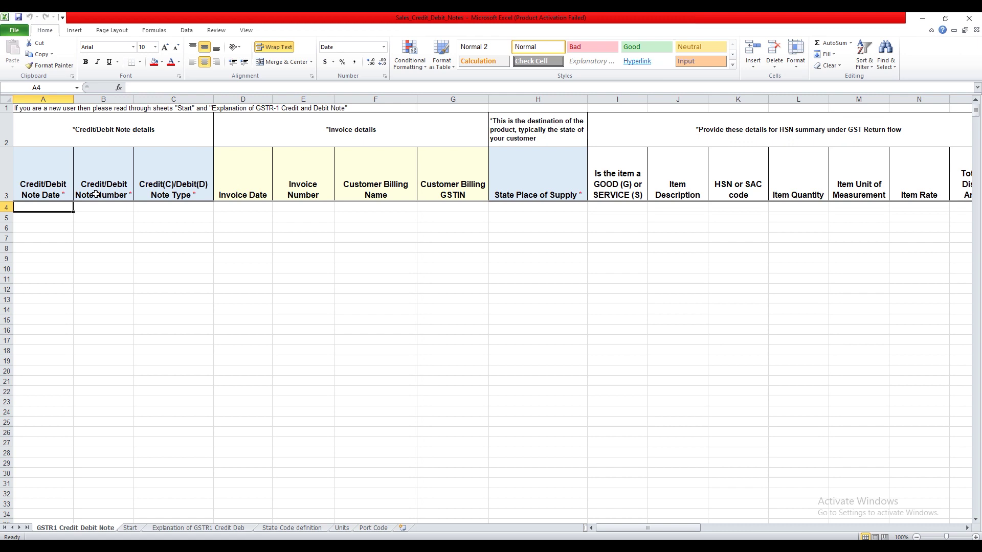
click(104, 209)
click(159, 208)
click(217, 209)
click(85, 242)
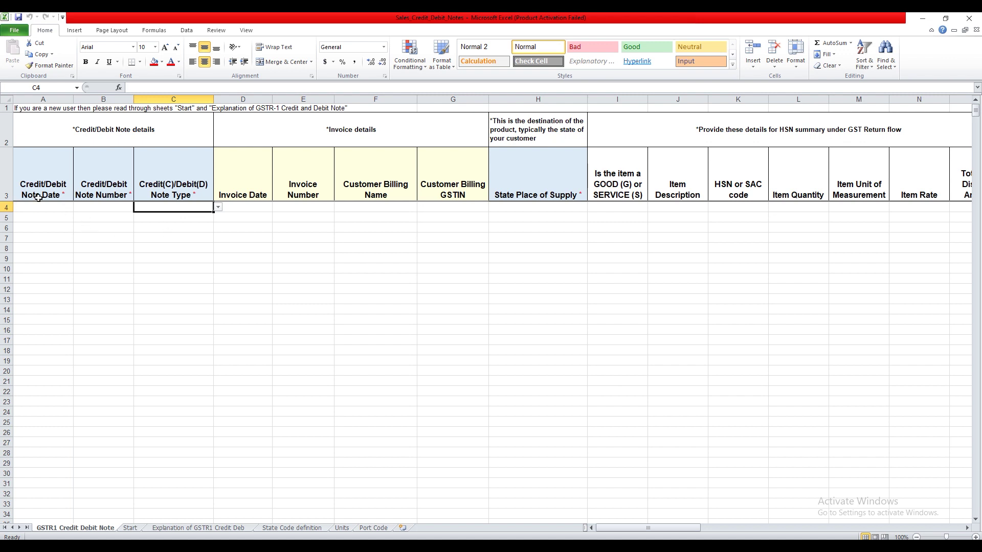
Step: Copy the credit note numbers of the two returned orders in F5:F6 into the template's Credit/Debit Note Number column starting at B4
mouse_move(514, 545)
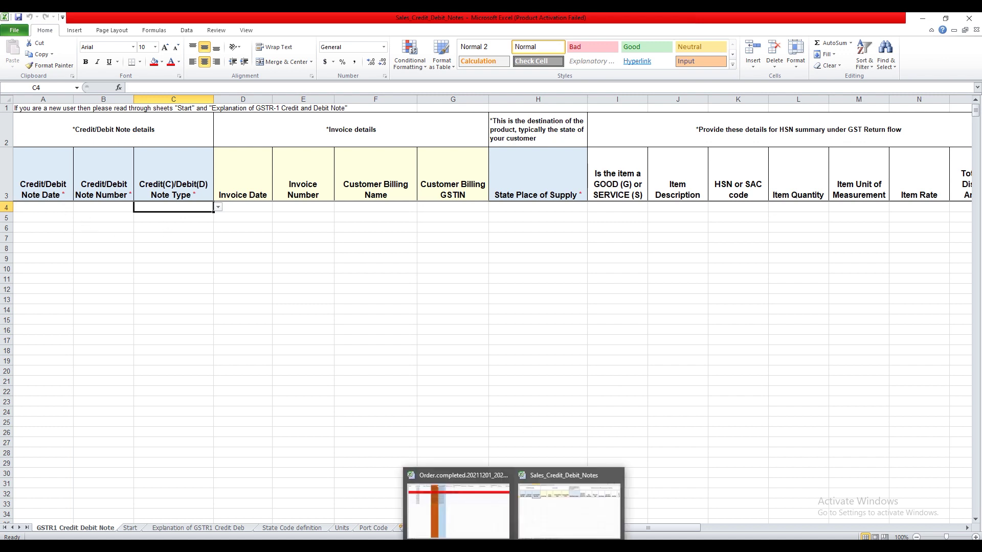
click(575, 511)
mouse_move(514, 546)
click(484, 511)
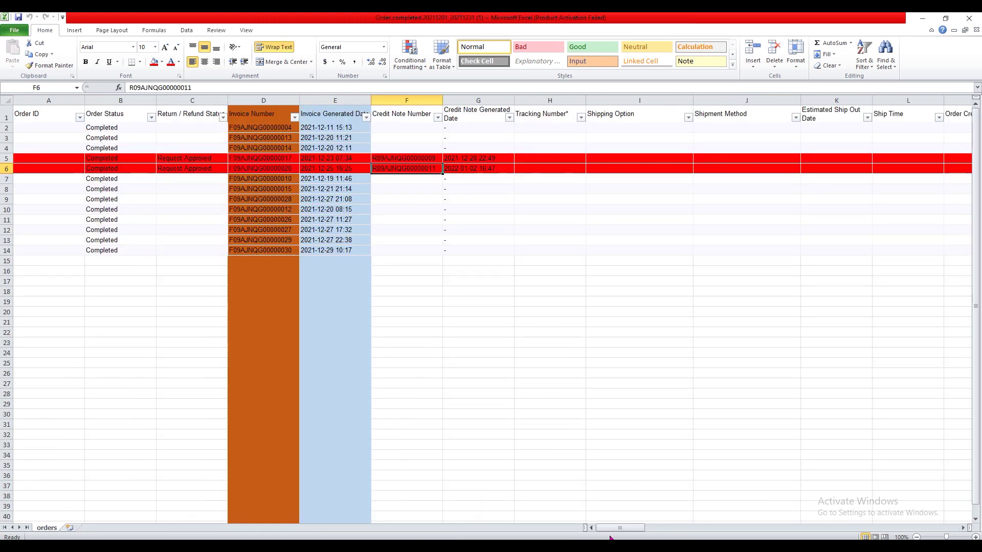
click(428, 198)
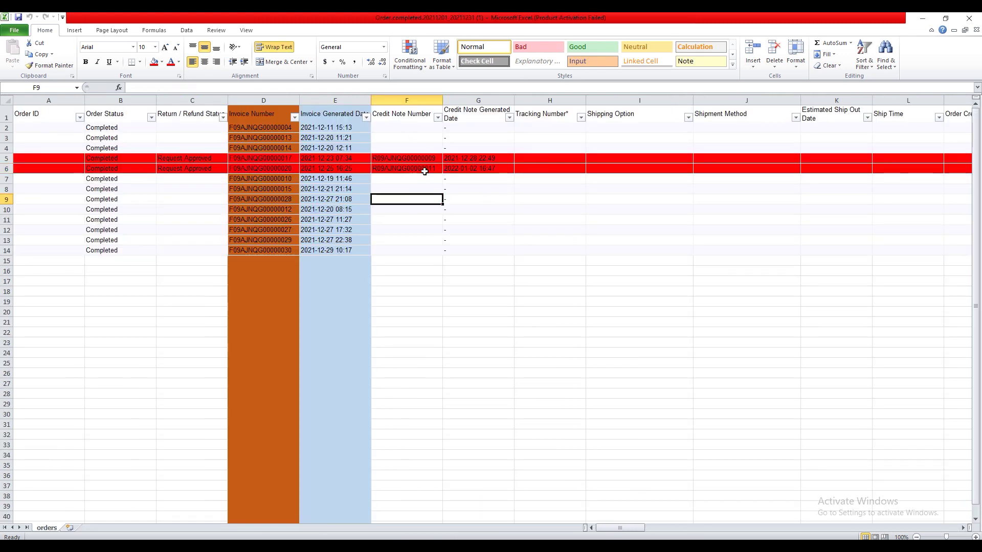
drag(423, 158, 421, 164)
right_click(421, 165)
click(440, 180)
mouse_move(513, 545)
click(537, 506)
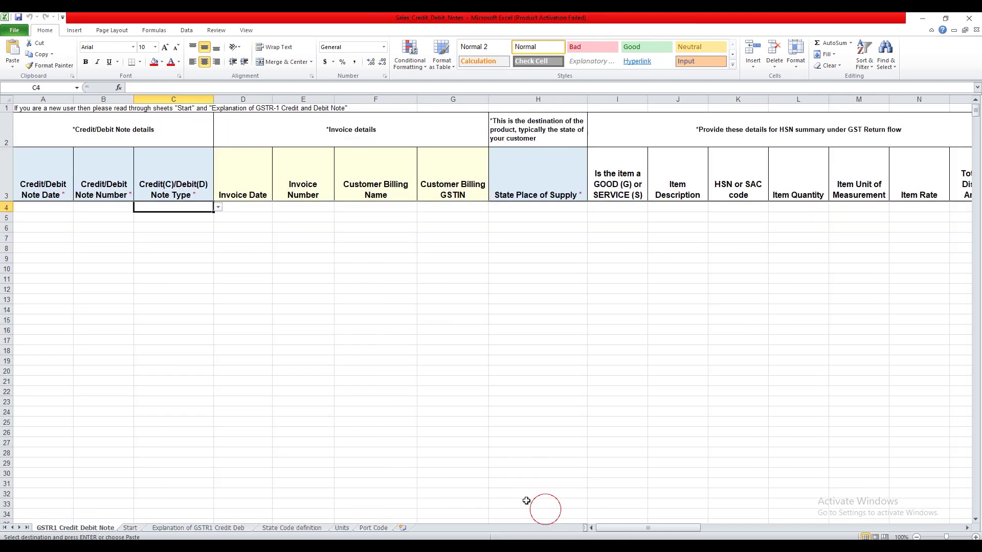
right_click(105, 206)
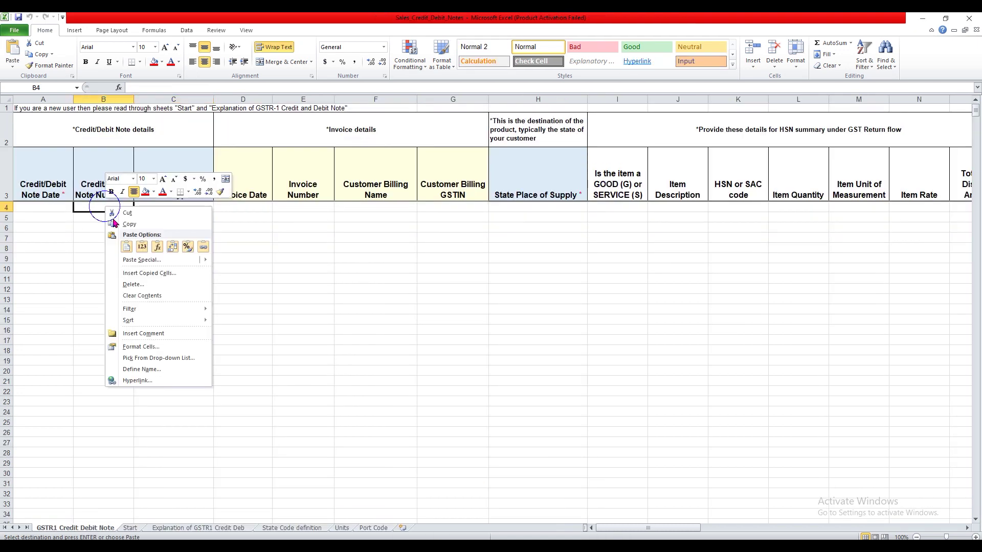
click(133, 247)
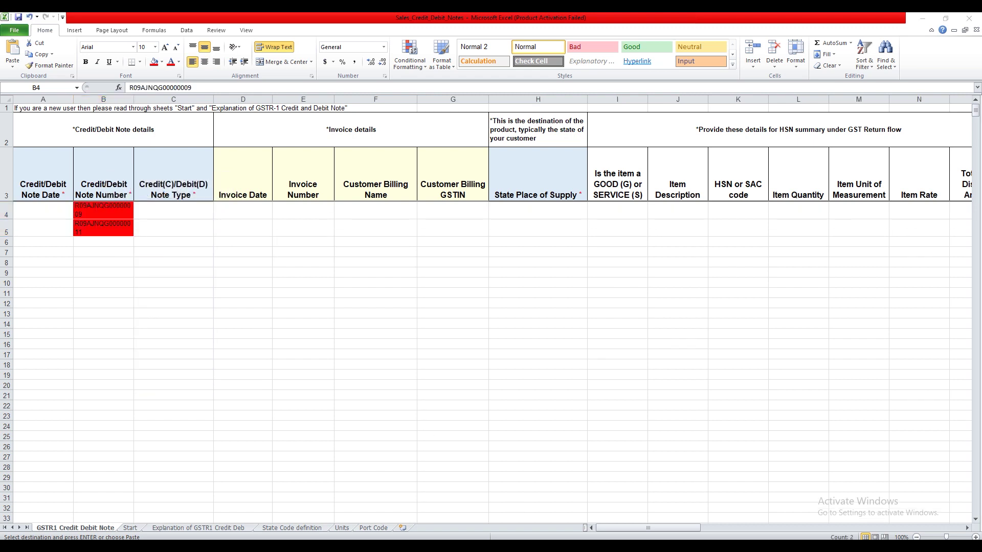
Step: Copy the credit note generated dates in G5:G6 of the orders workbook into the template's Credit/Debit Note Date column starting at A4
mouse_move(513, 545)
click(458, 509)
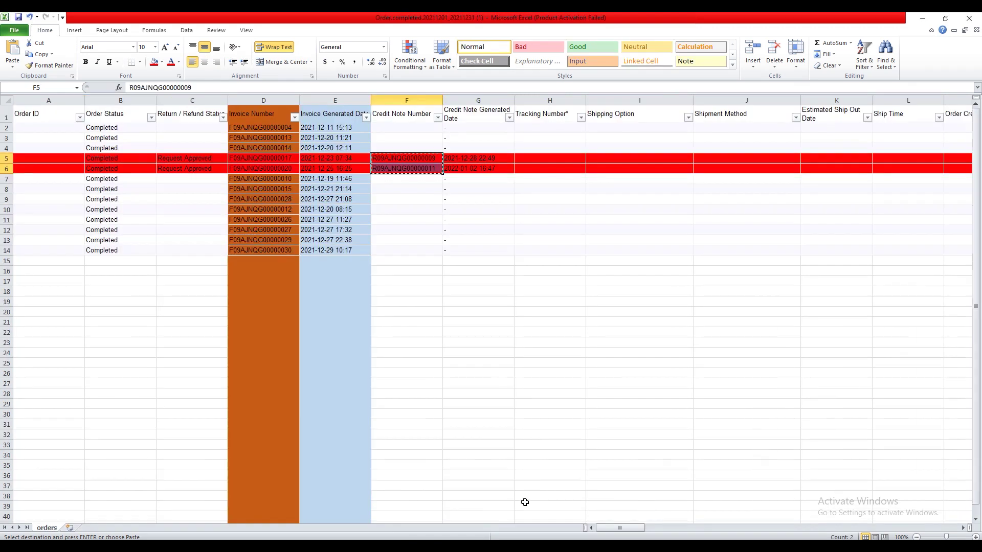
drag(492, 159, 493, 167)
right_click(493, 167)
click(512, 185)
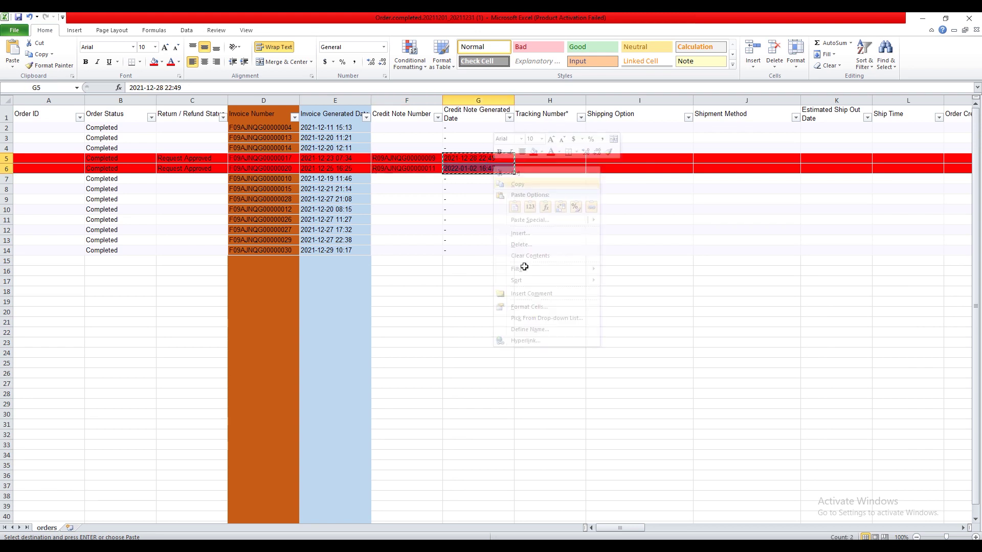
mouse_move(512, 544)
click(539, 512)
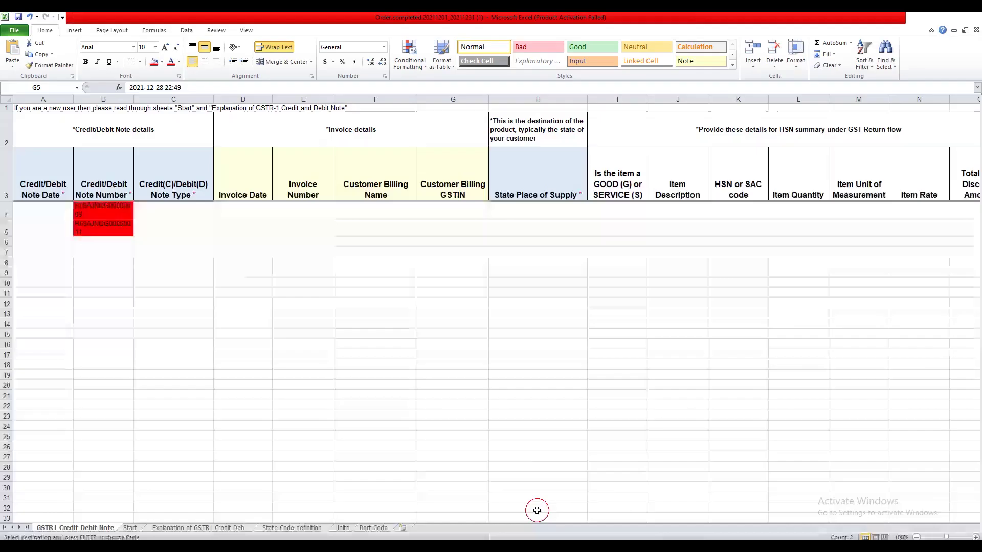
click(49, 210)
right_click(50, 210)
click(71, 256)
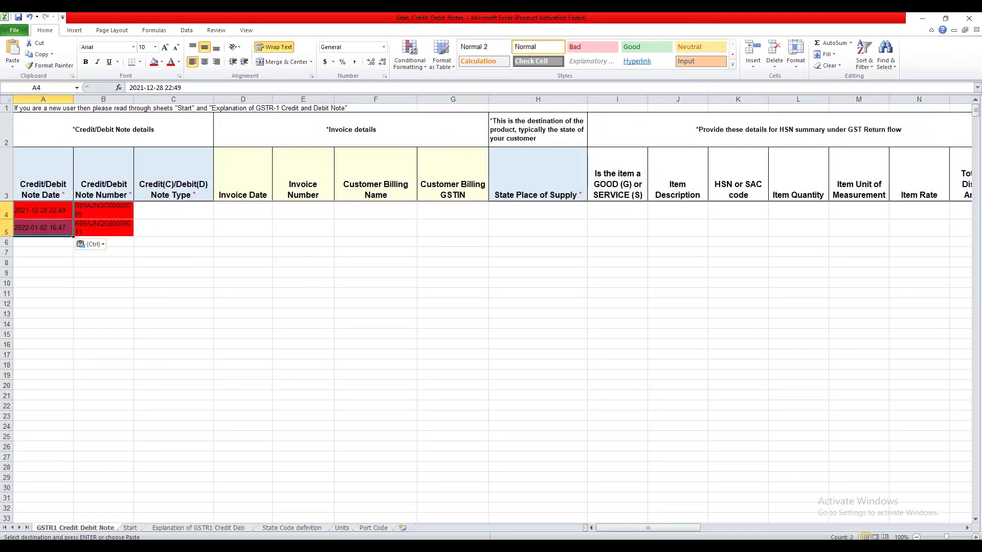
Step: Set the Credit(C)/Debit(D) Note Type to C in C4 and fill it down to C5
click(512, 545)
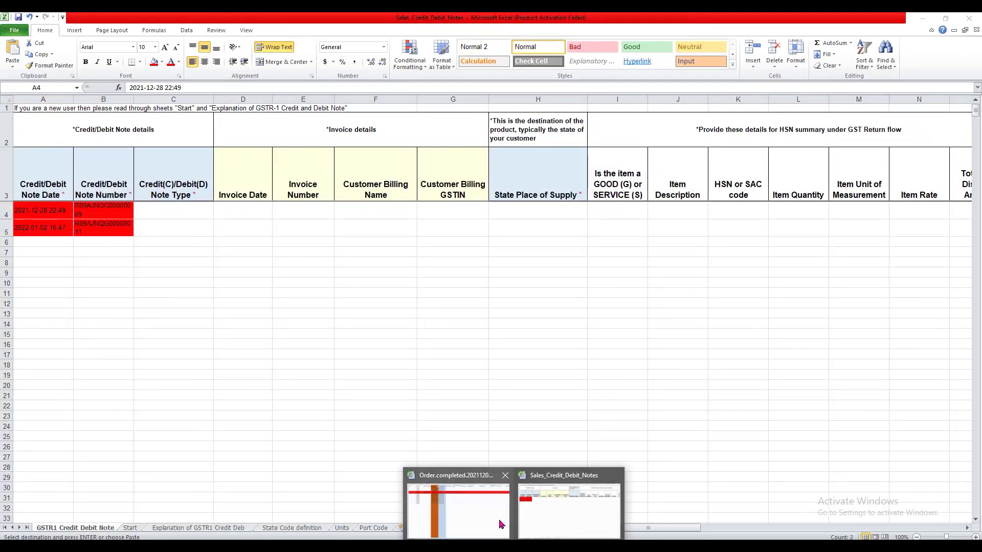
click(174, 210)
click(218, 214)
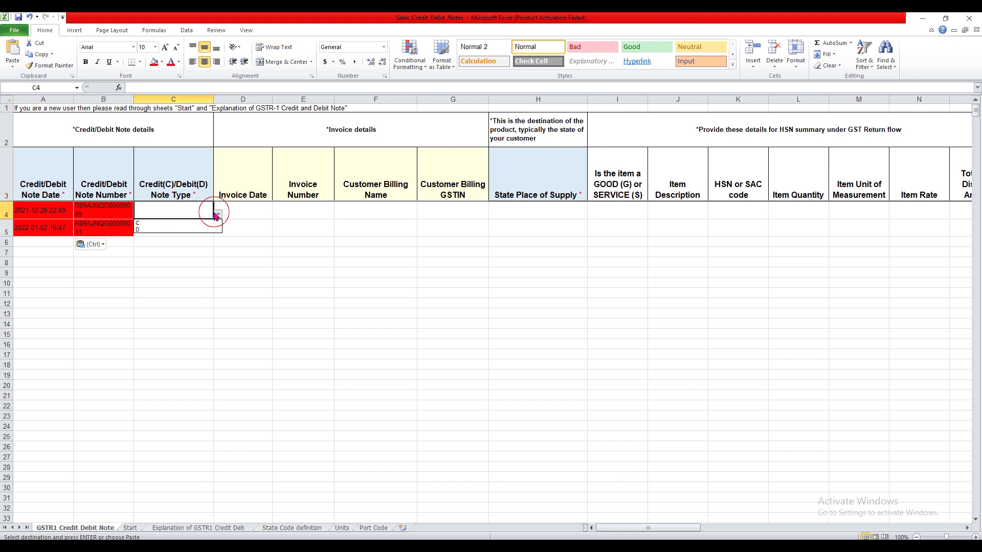
click(209, 223)
drag(212, 220, 213, 234)
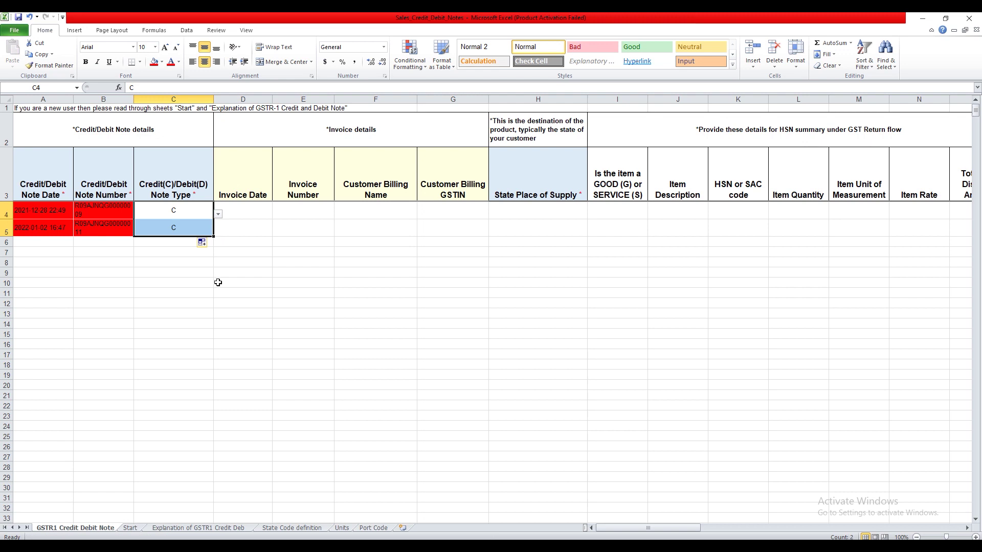
Step: Copy the two returned orders' provinces in BB5:BB6 into the template's State Place of Supply column starting at H4
click(551, 214)
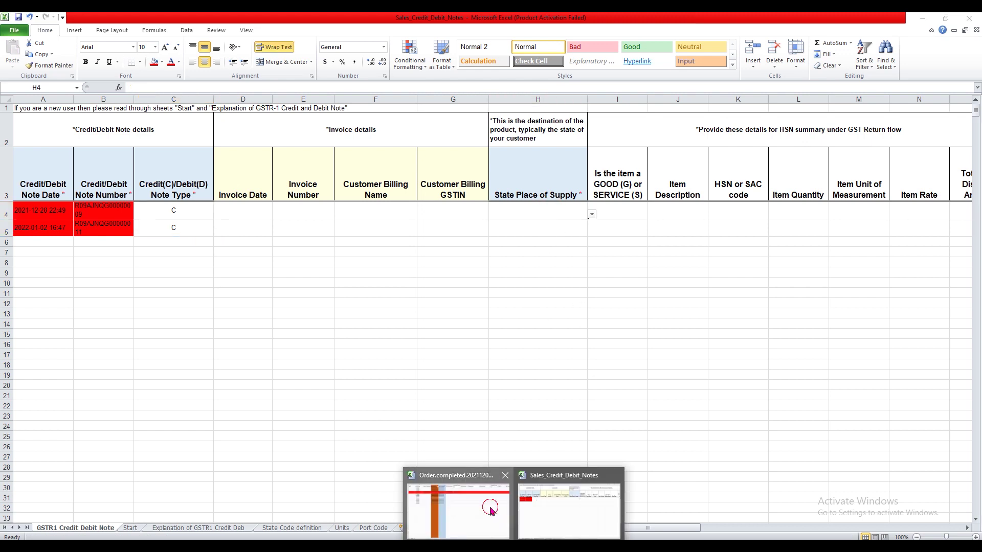
click(492, 508)
drag(603, 530, 926, 525)
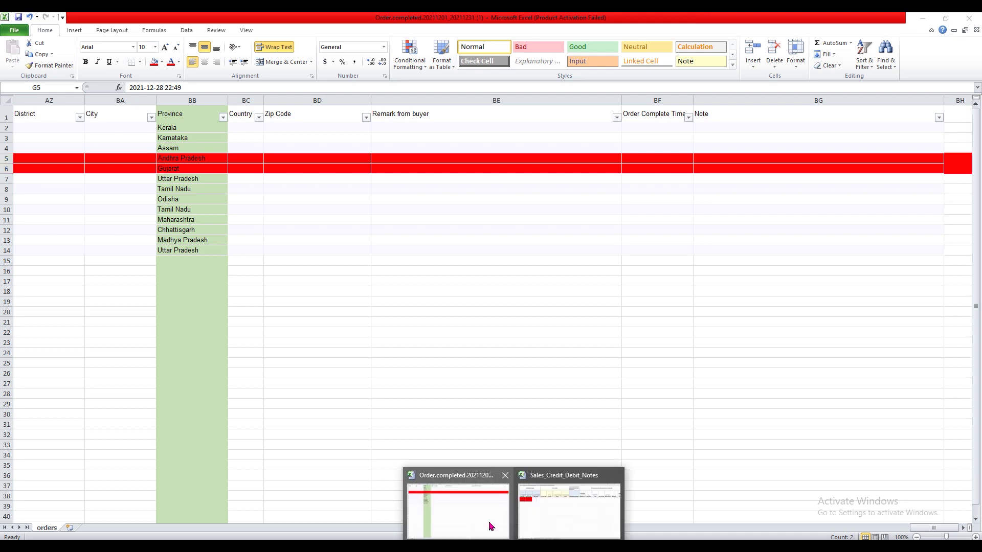
key(F2)
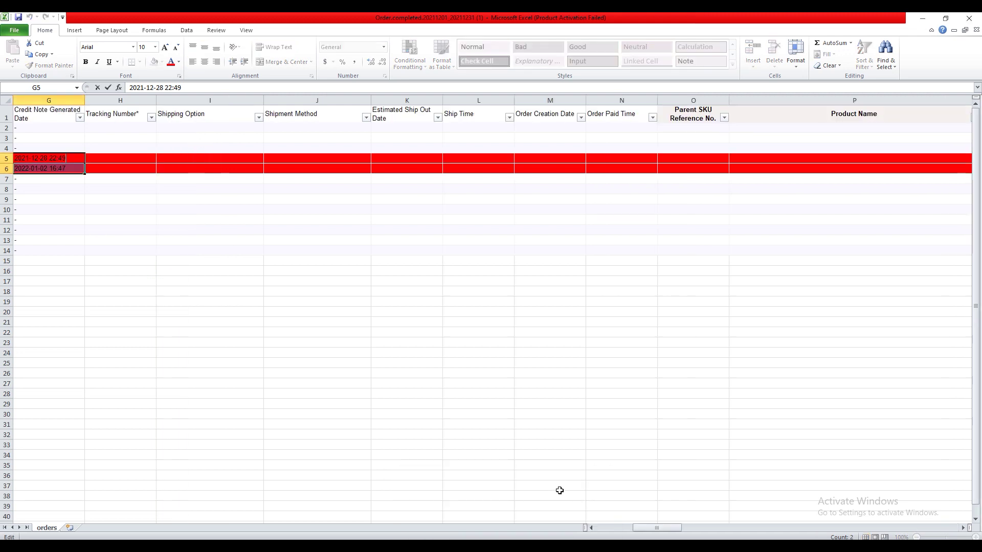
drag(639, 531, 904, 532)
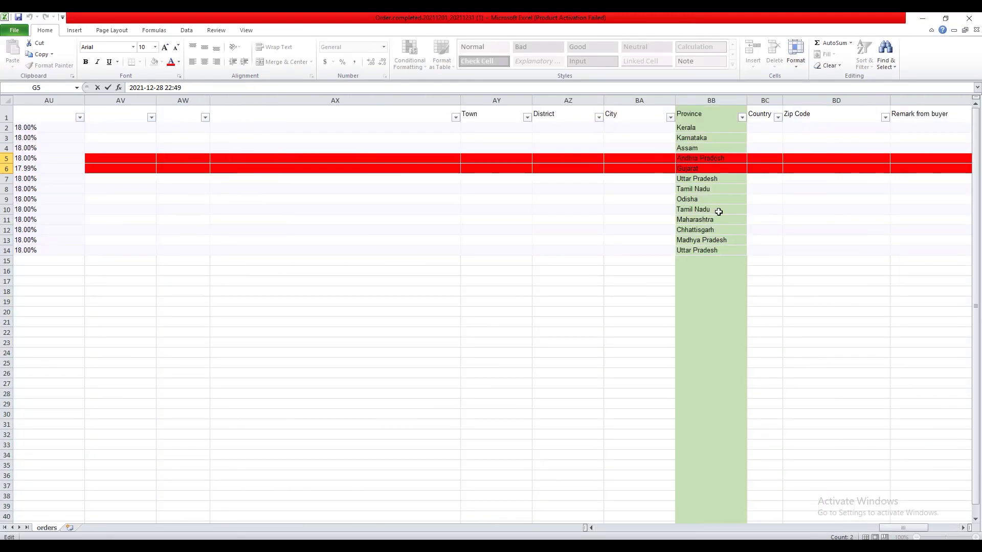
drag(723, 161, 725, 166)
right_click(726, 164)
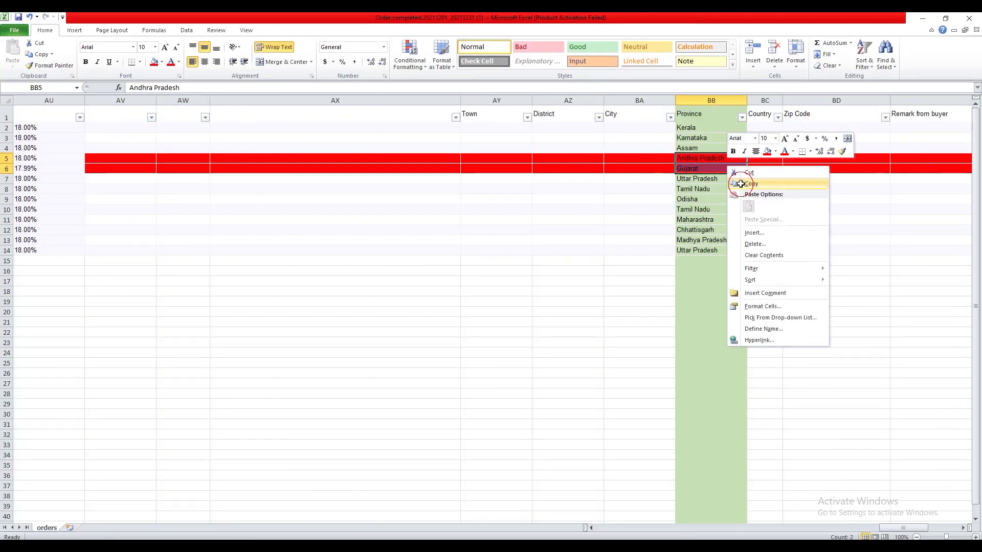
click(744, 183)
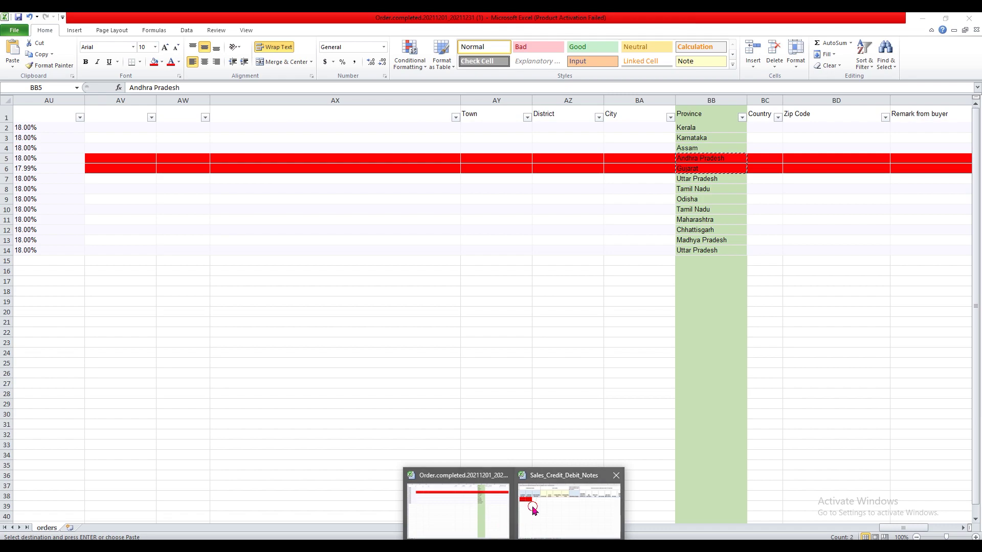
click(532, 509)
right_click(526, 210)
click(552, 252)
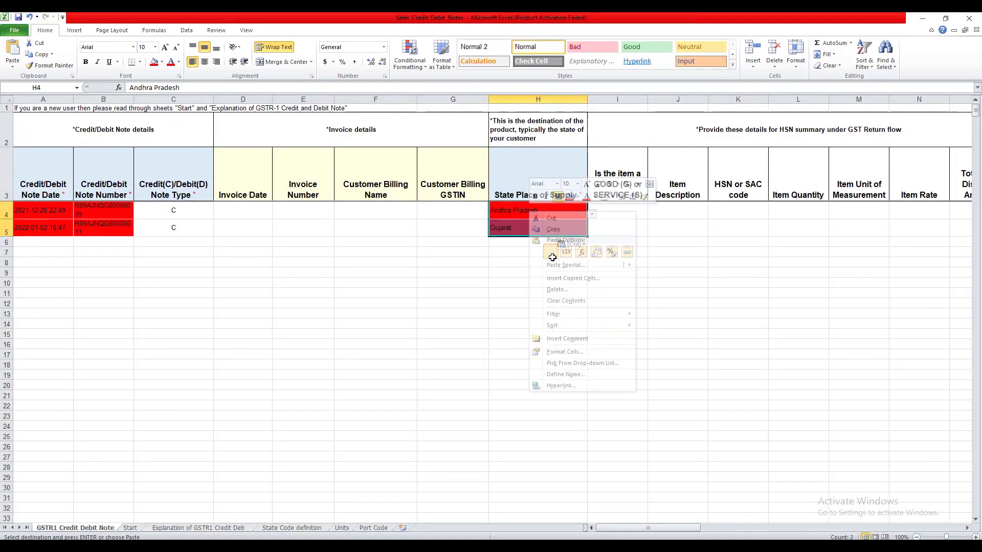
Step: Copy the returned orders' item net amounts in AS5:AS6 into the template's Item Taxable Value column starting at P4
drag(644, 531, 674, 528)
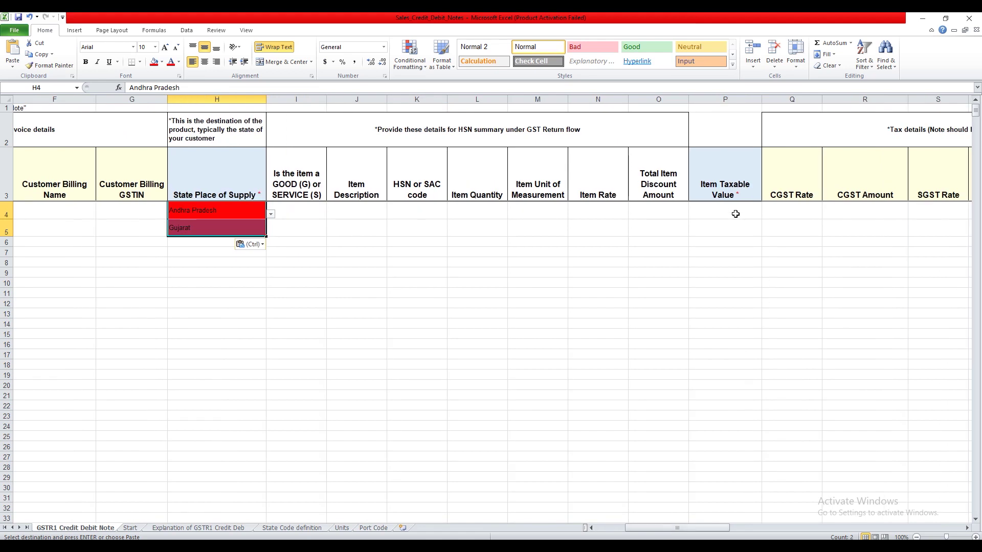
click(734, 213)
click(731, 222)
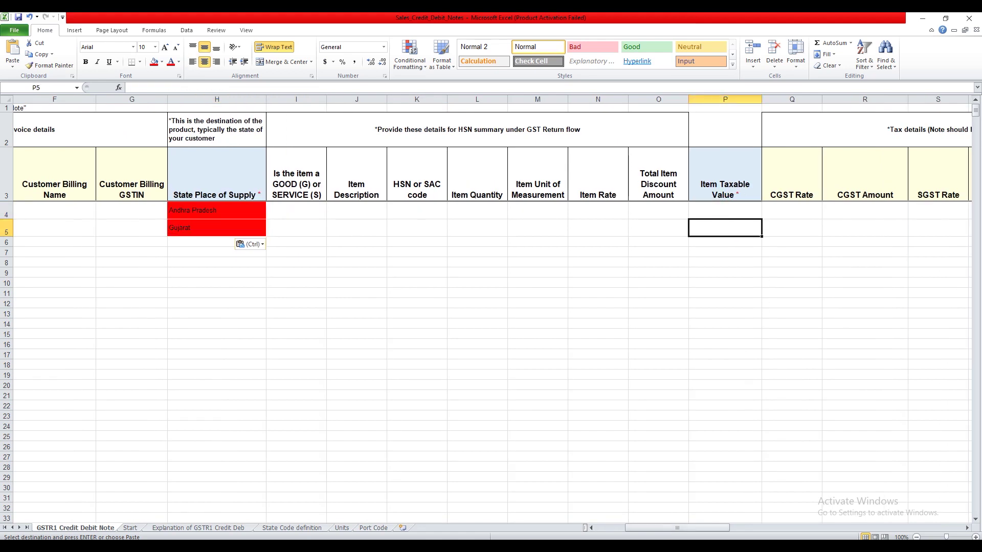
click(493, 512)
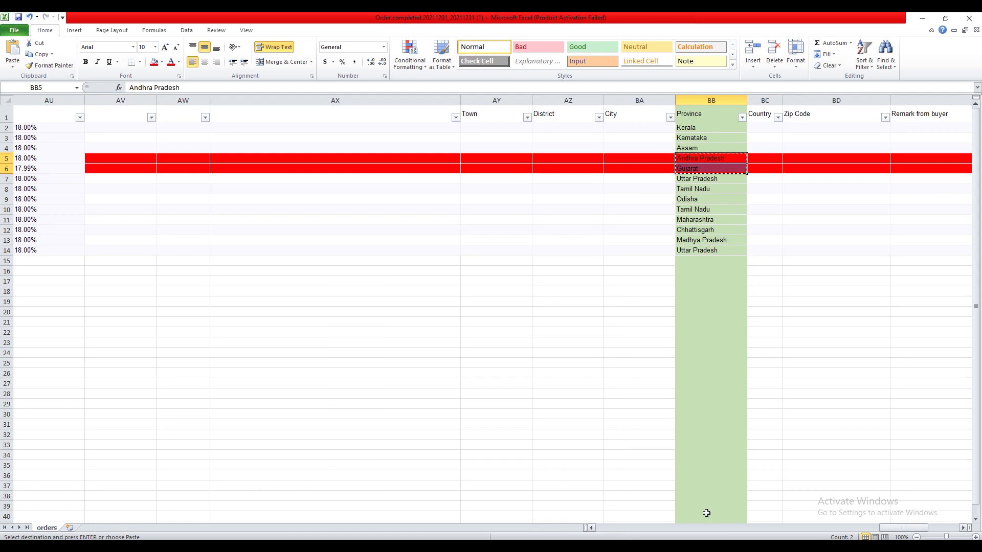
drag(903, 527, 872, 528)
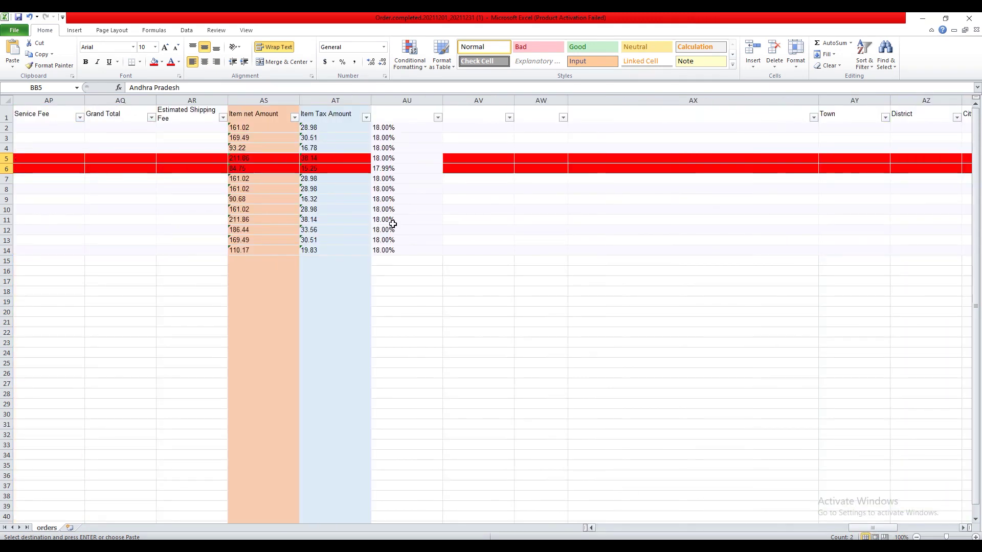
drag(257, 160, 253, 168)
right_click(253, 162)
click(271, 177)
mouse_move(501, 522)
click(569, 509)
click(725, 211)
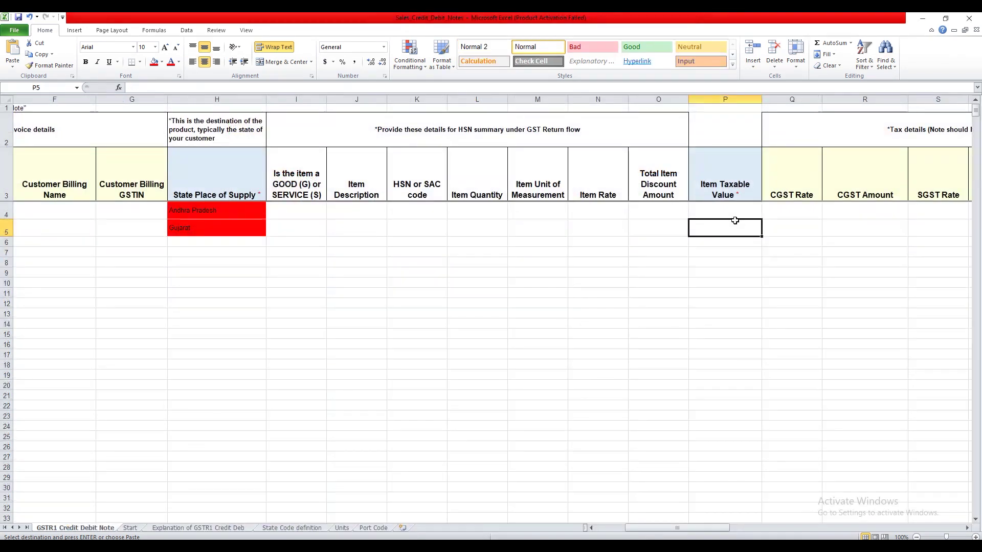
right_click(730, 210)
click(748, 249)
Step: Set the IGST Rate to 18 in U4 and fill it down to U5
drag(673, 531, 749, 528)
click(650, 209)
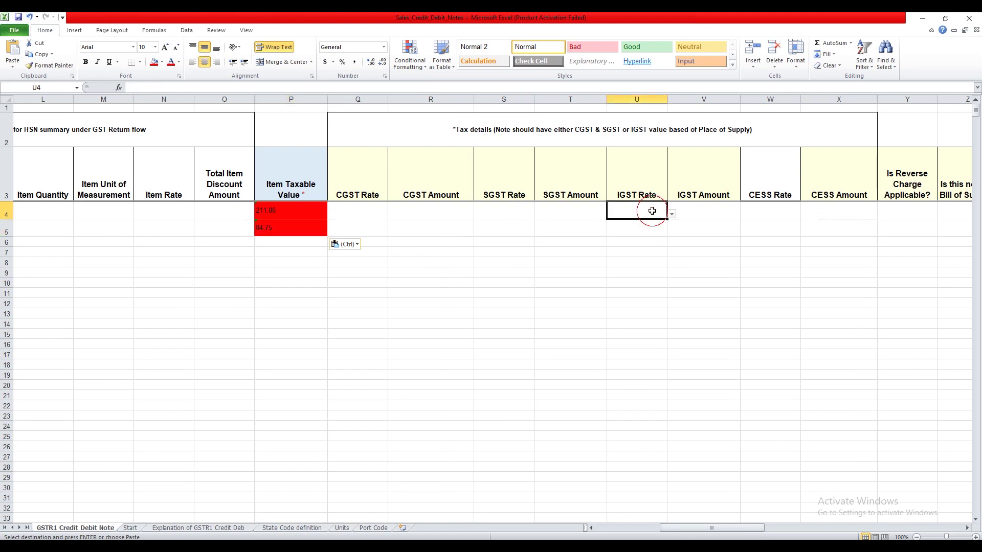
click(672, 216)
scroll(676, 259, down, 2)
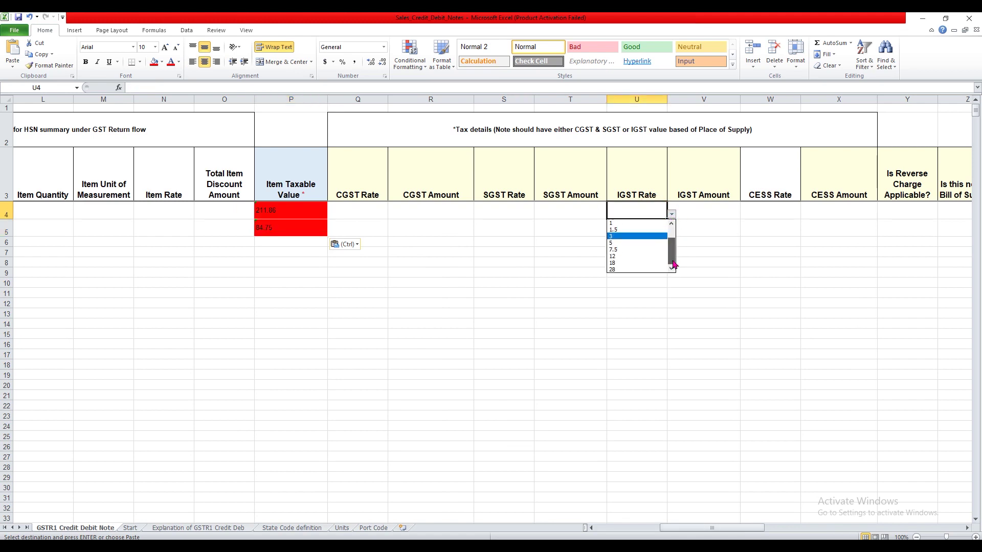
click(637, 266)
drag(666, 219, 664, 232)
Step: Copy the returned orders' item tax amounts in AT5:AT6 into the template's IGST Amount column starting at V4
click(710, 211)
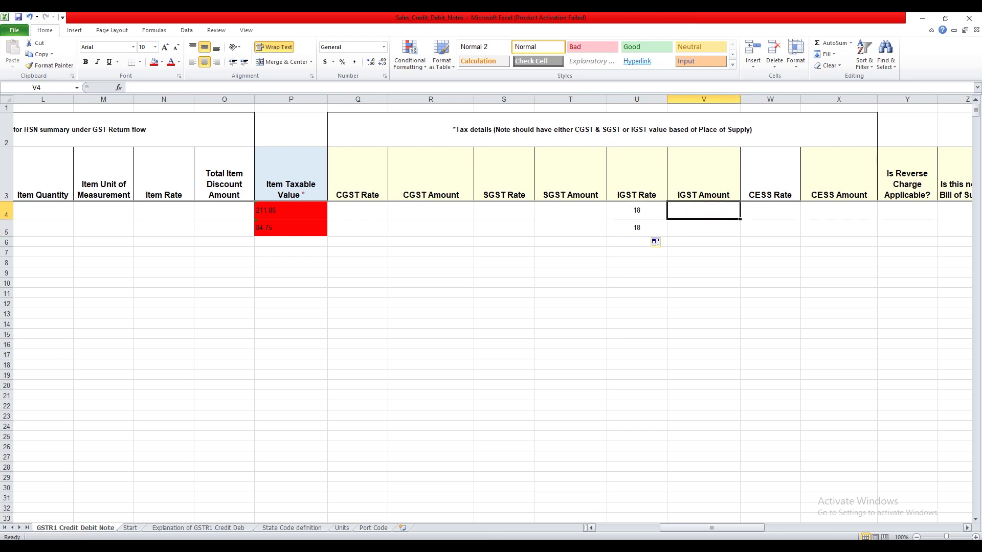
click(488, 511)
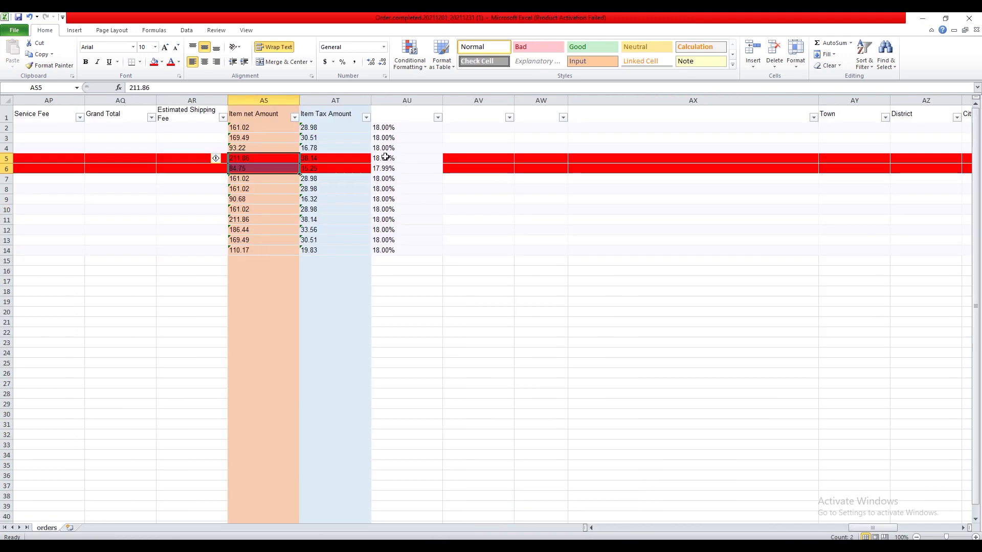
drag(316, 160, 317, 168)
right_click(317, 168)
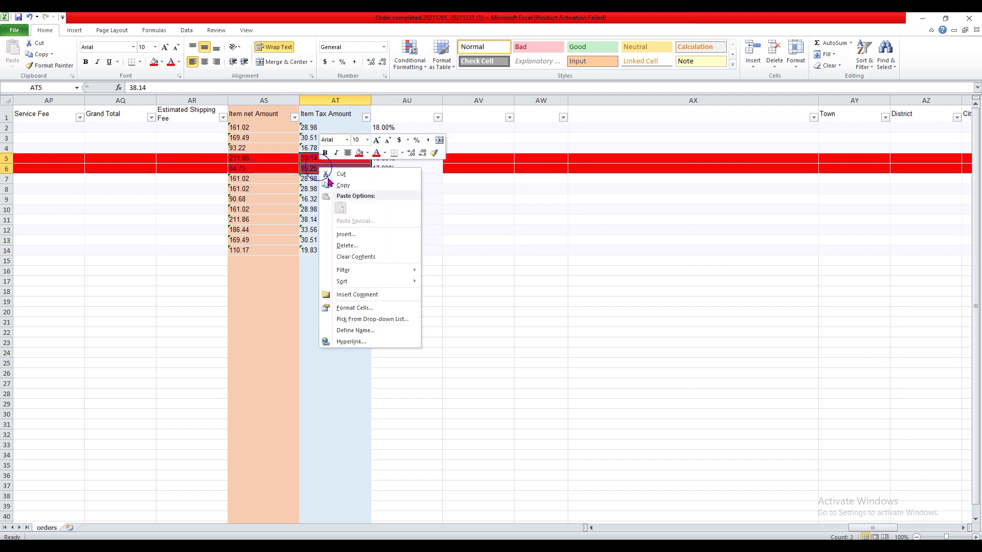
click(308, 182)
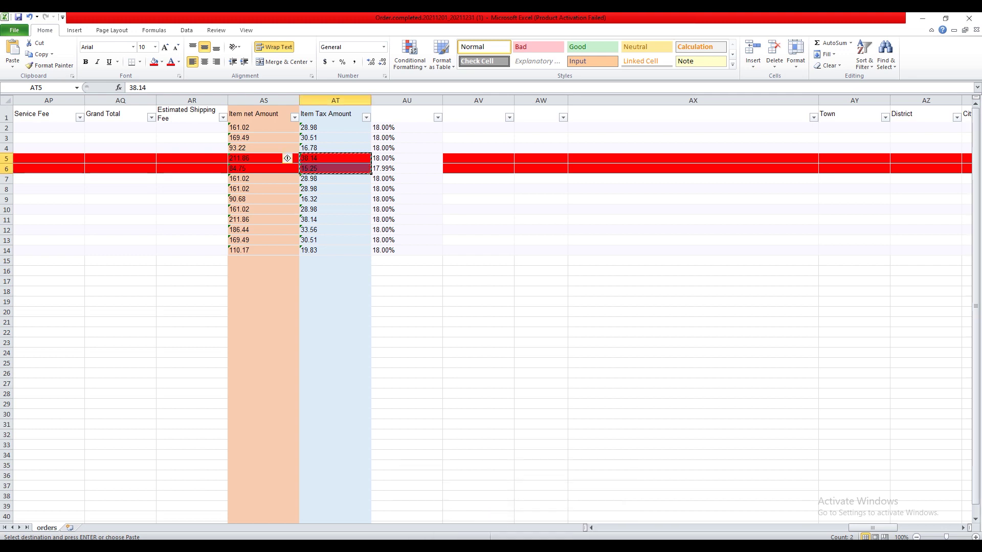
click(568, 496)
right_click(722, 215)
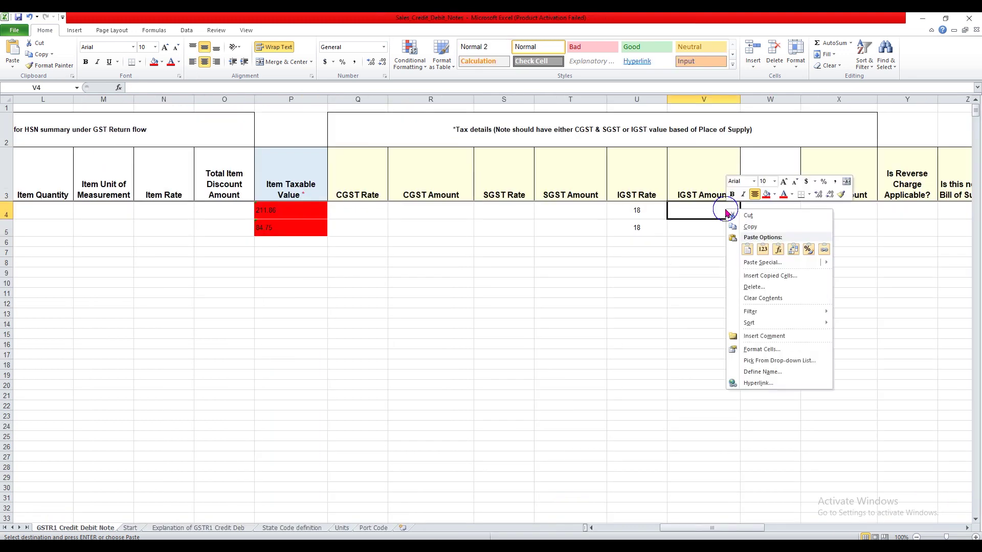
click(747, 249)
Step: Review the filled credit note columns from the start of the template and look over the orders workbook back to its first columns
drag(760, 529, 665, 517)
key(alt+f)
key(Escape)
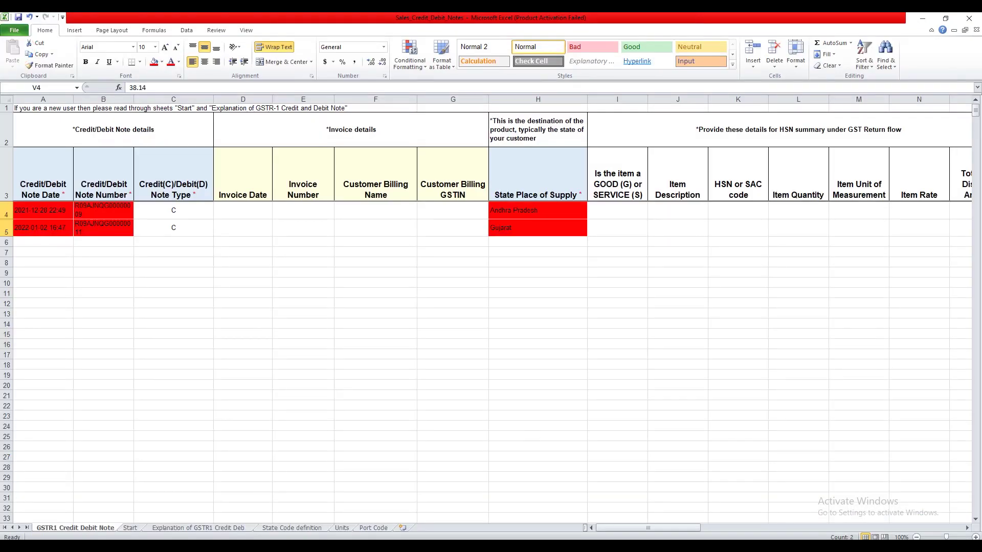
mouse_move(488, 546)
click(473, 512)
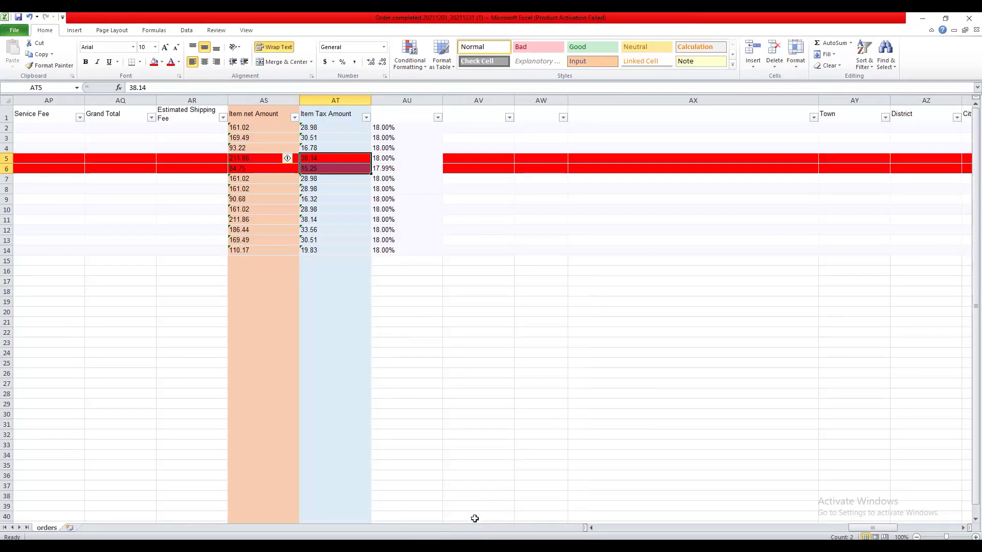
drag(871, 531, 621, 528)
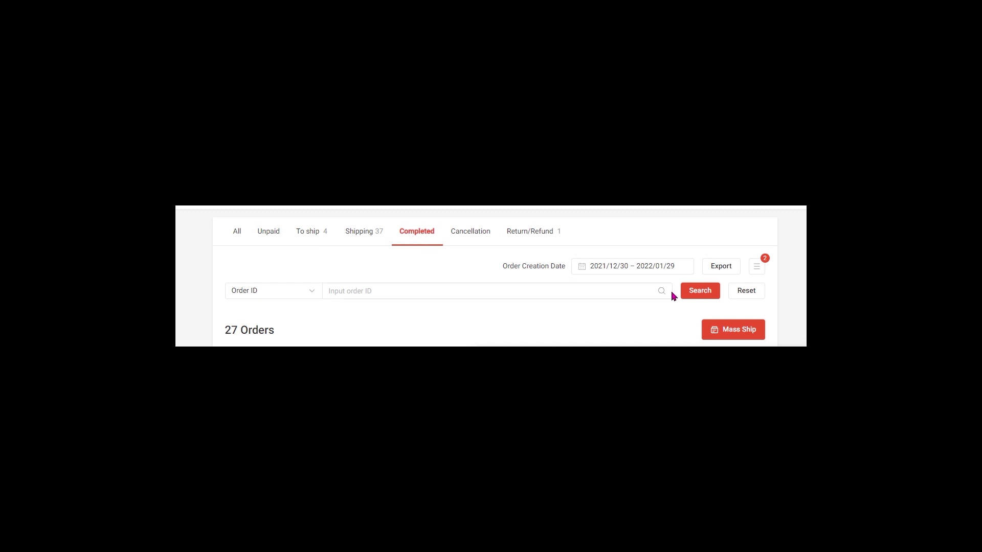
Step: Set the order creation date range of the completed orders list to 2021/12/01 – 2021/12/31
click(670, 271)
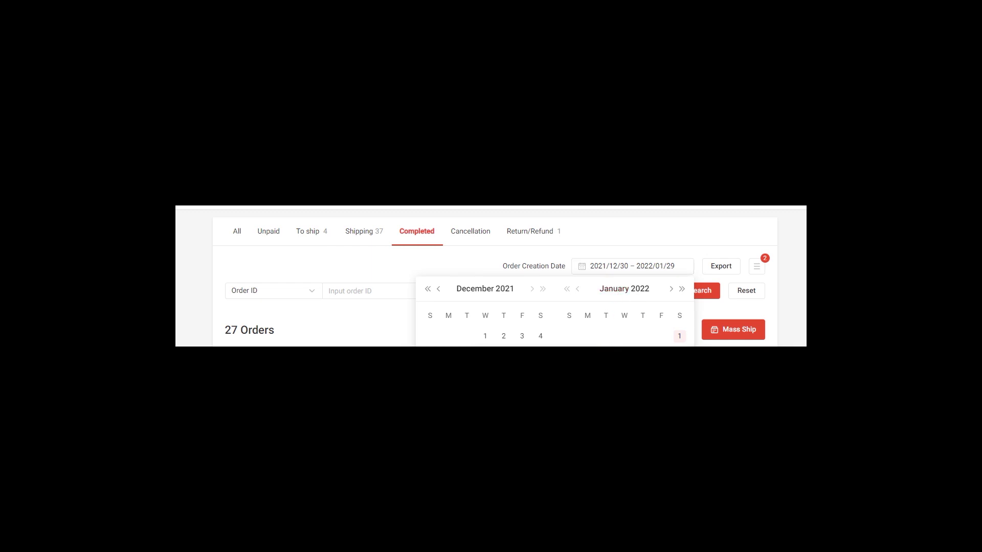
click(483, 336)
click(523, 417)
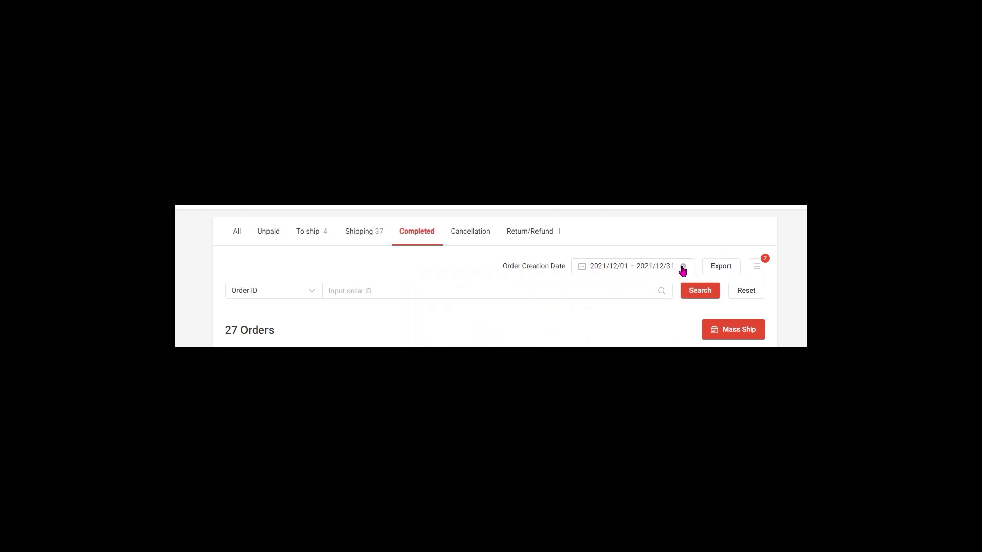